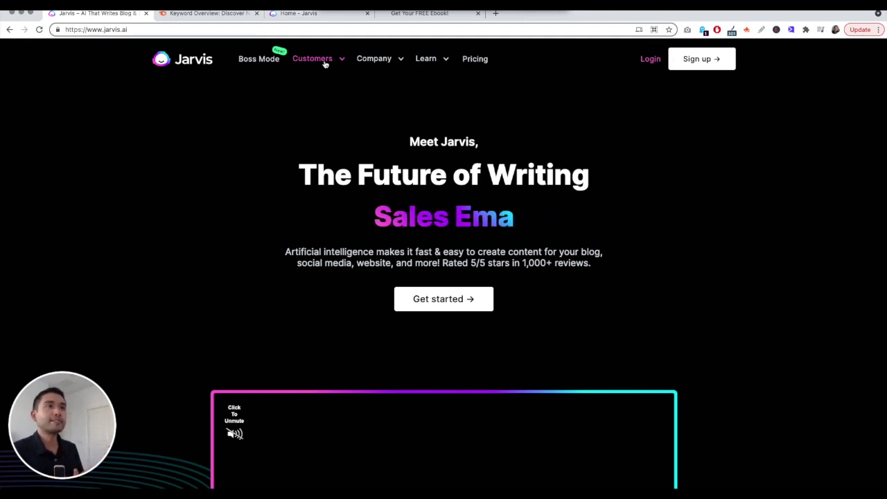
Step: Run a Semrush Keyword Overview for 'meditation' to see 246.0K volume and 100% difficulty
left_click(224, 17)
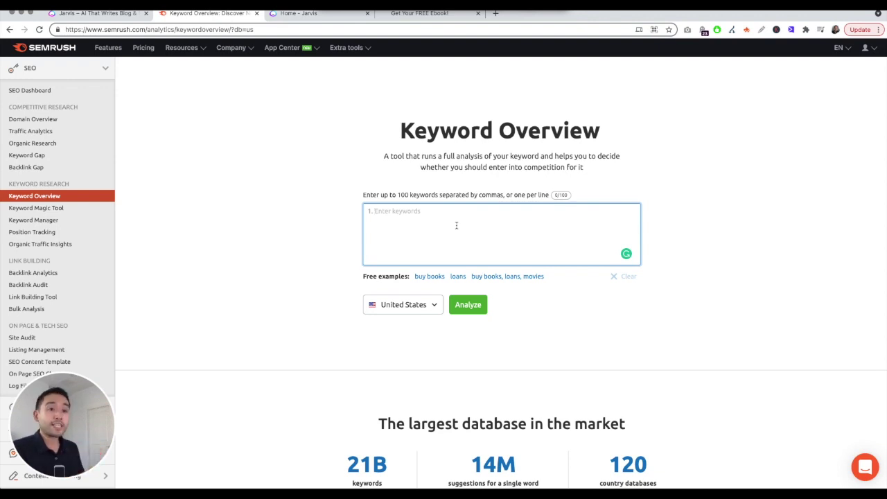
type("meditation")
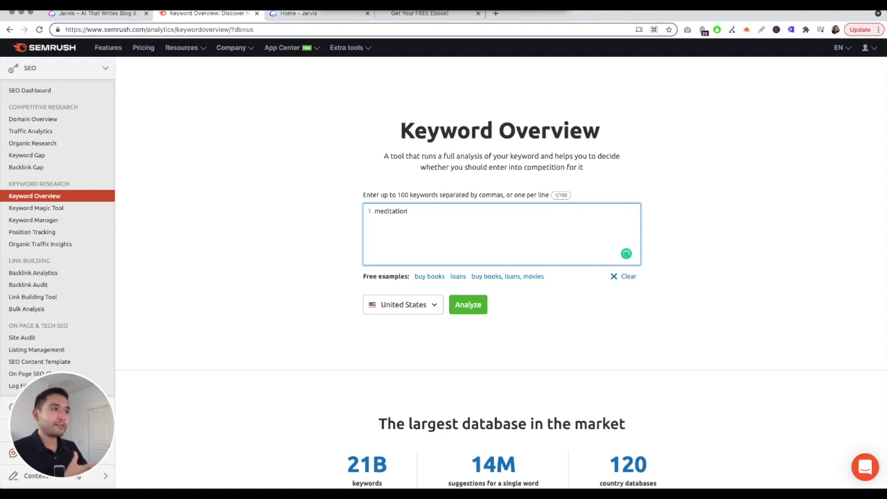
key("Return")
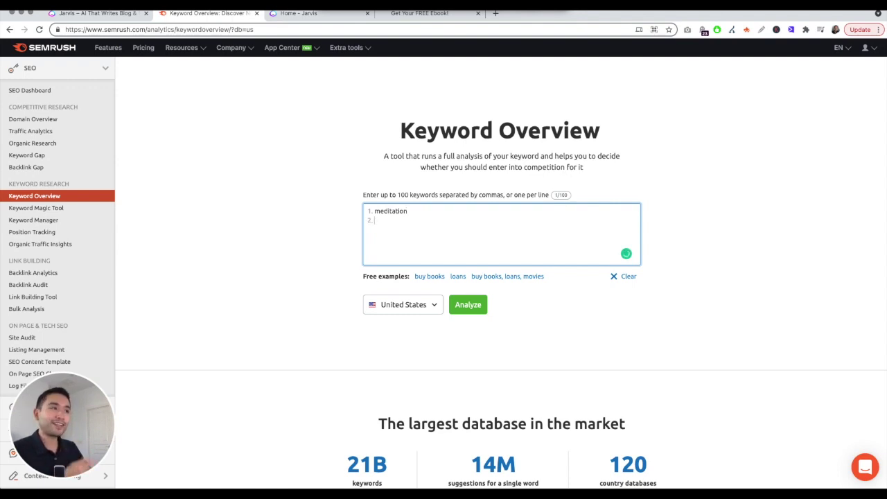
left_click(470, 312)
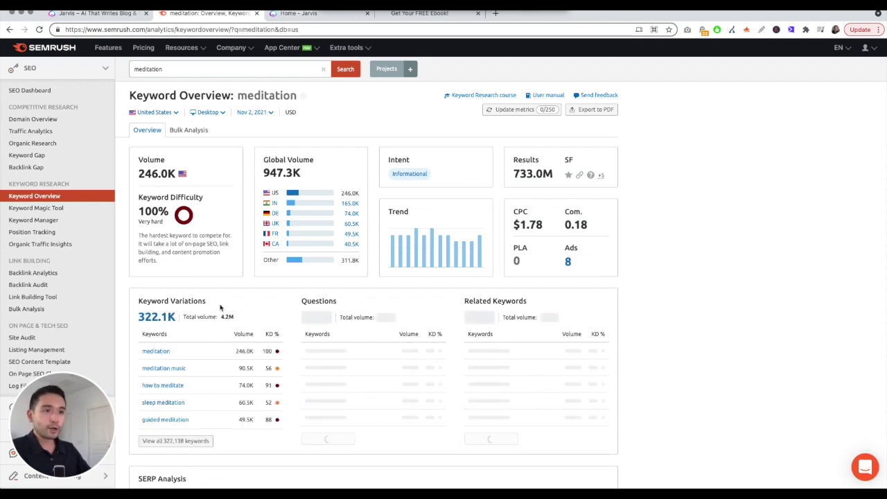
Step: Open the Semrush overview for the 'how to meditate' keyword variation
scroll(219, 308, "down", 1)
scroll(196, 314, "down", 2)
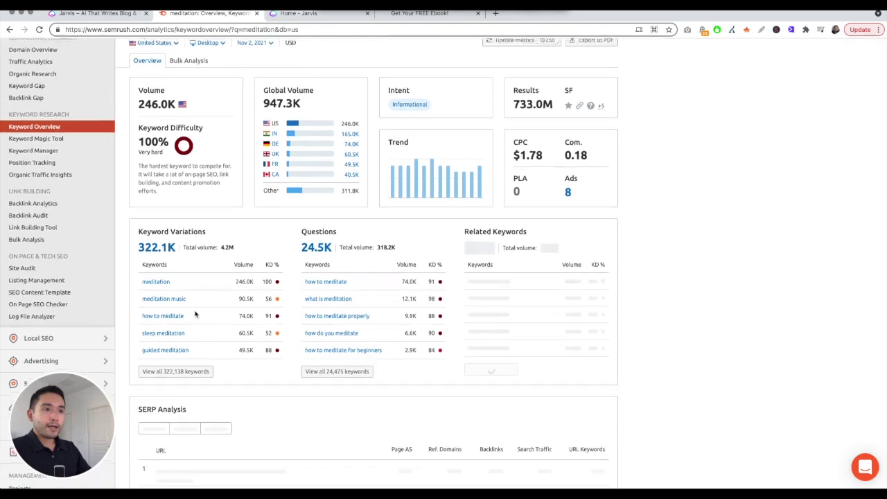
scroll(196, 313, "down", 1)
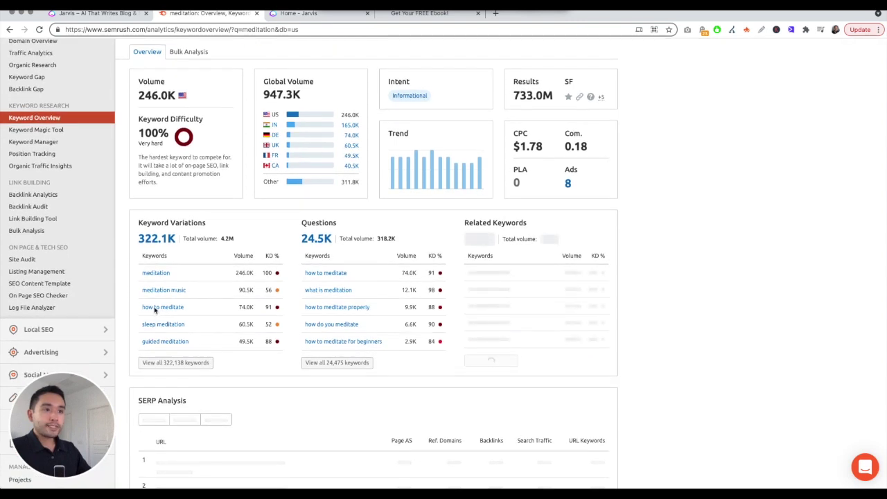
left_click(153, 309)
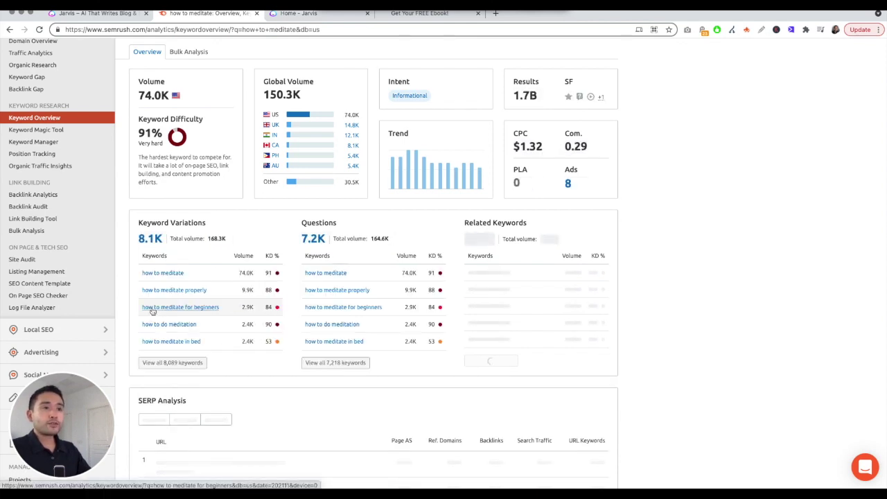
Step: Copy the 'how to meditate in bed' keyword from the variations list
scroll(156, 313, "up", 3)
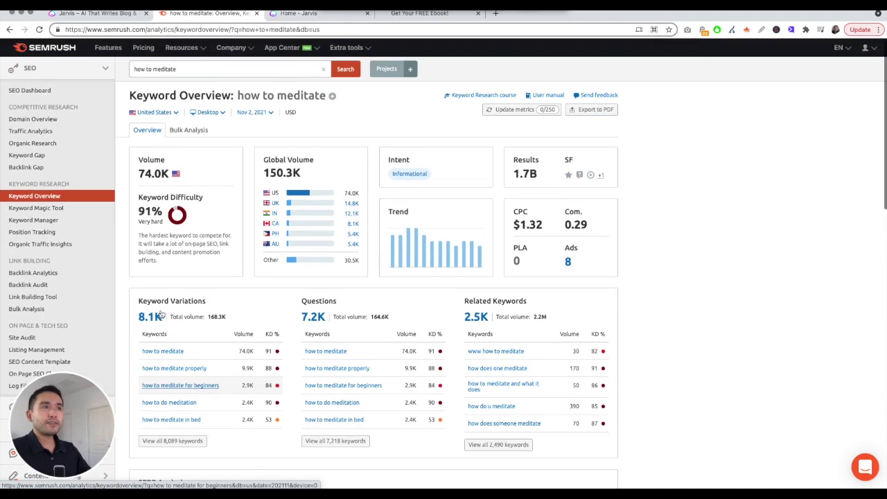
scroll(160, 315, "down", 1)
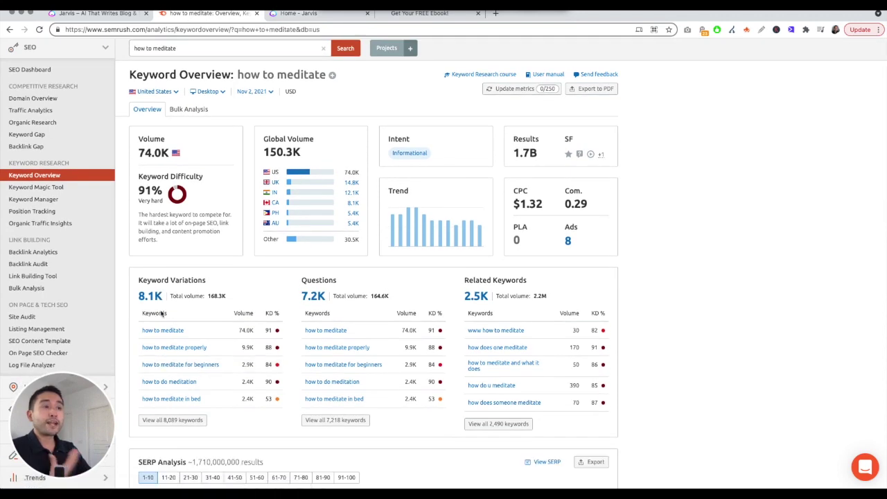
scroll(167, 315, "down", 3)
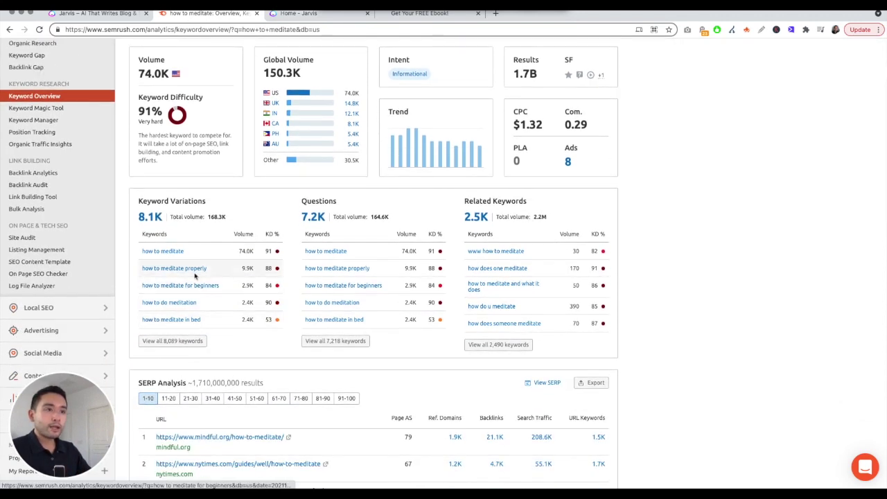
mouse_move(268, 320)
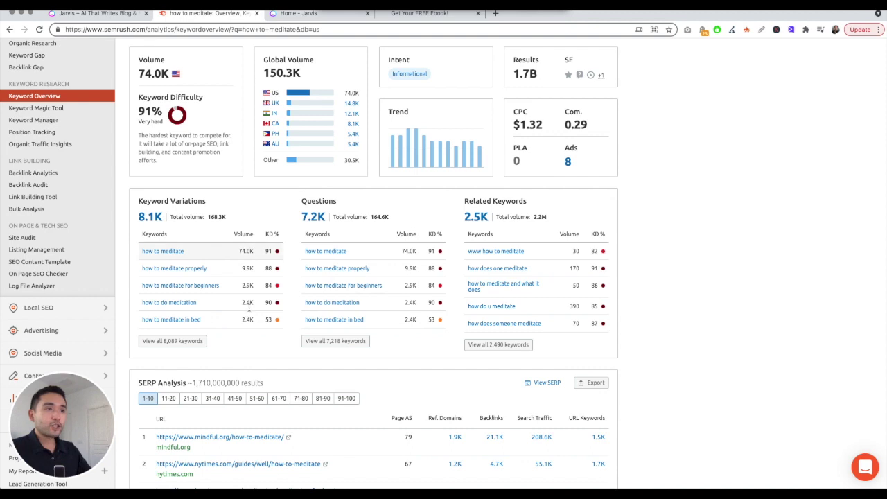
right_click(179, 322)
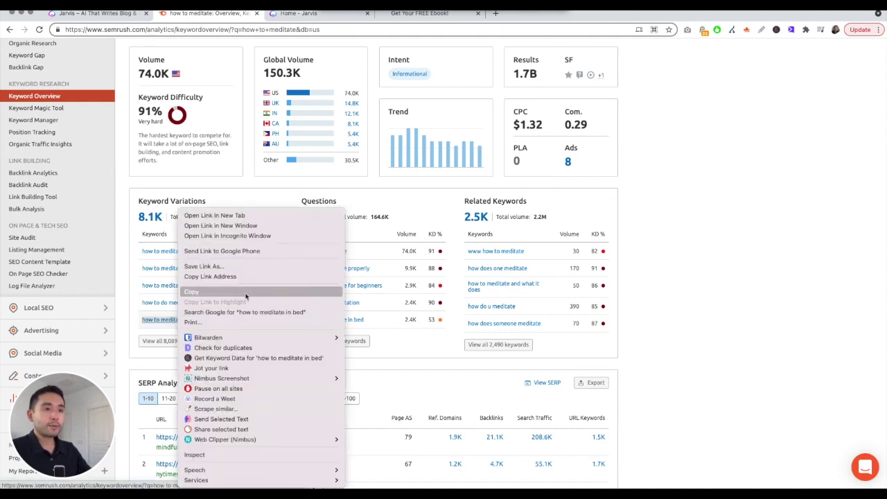
left_click(245, 296)
Step: Start a blank Long-form assistant document from scratch in Jarvis with Power mode on
left_click(330, 15)
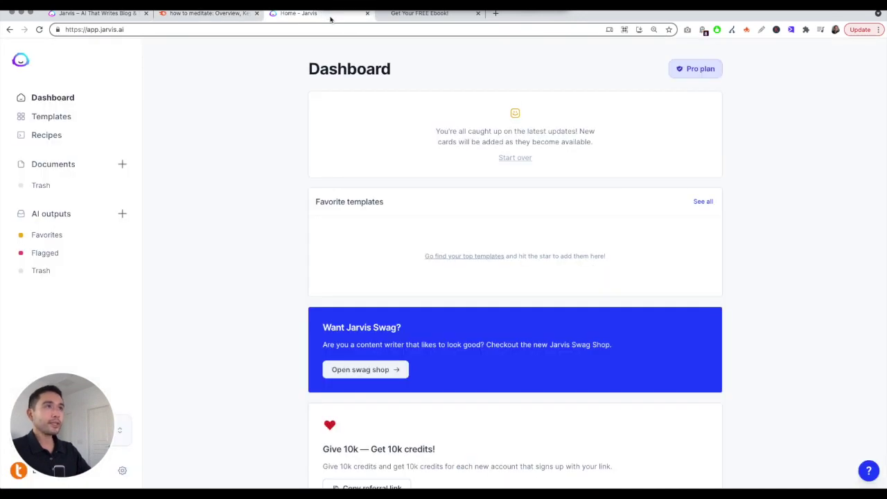
left_click(86, 121)
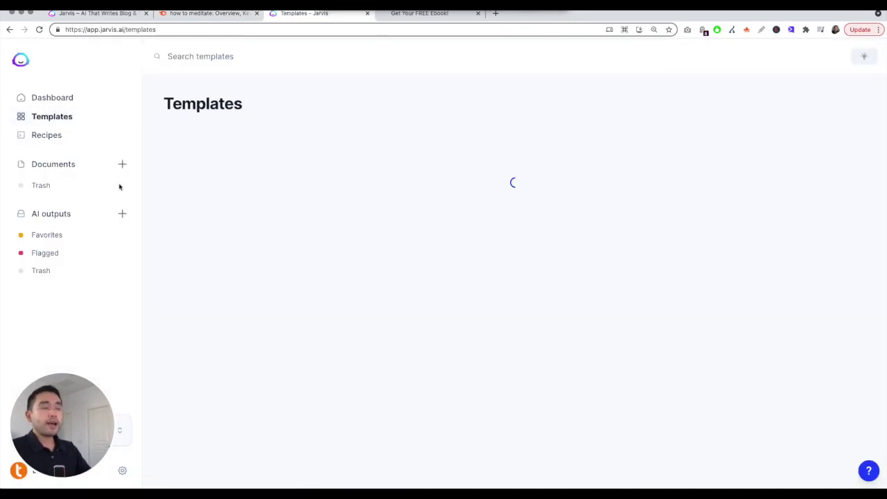
scroll(421, 183, "down", 20)
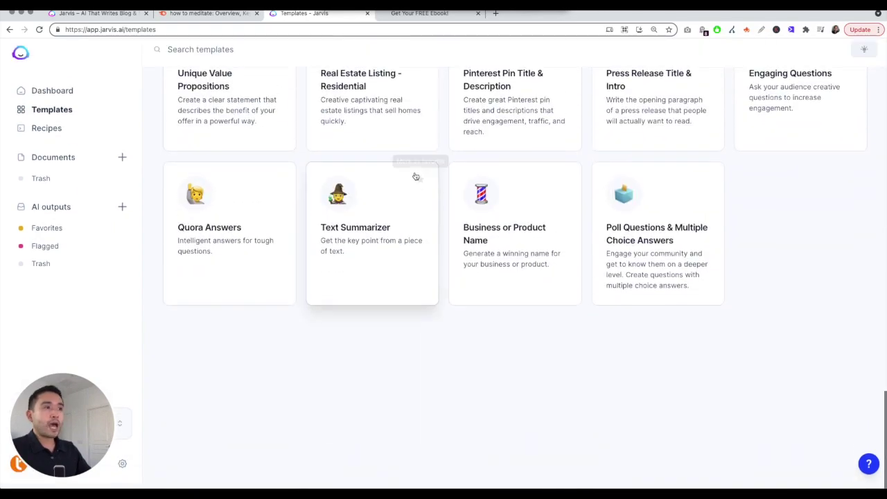
scroll(416, 176, "up", 20)
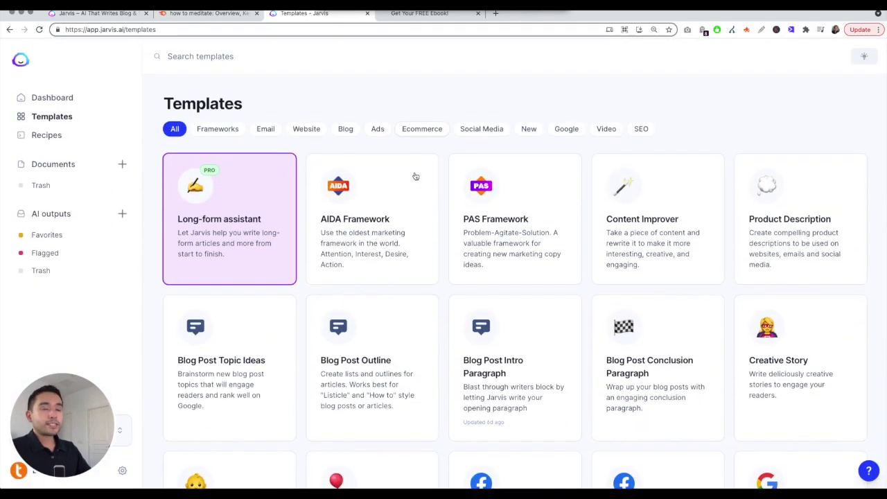
left_click(202, 223)
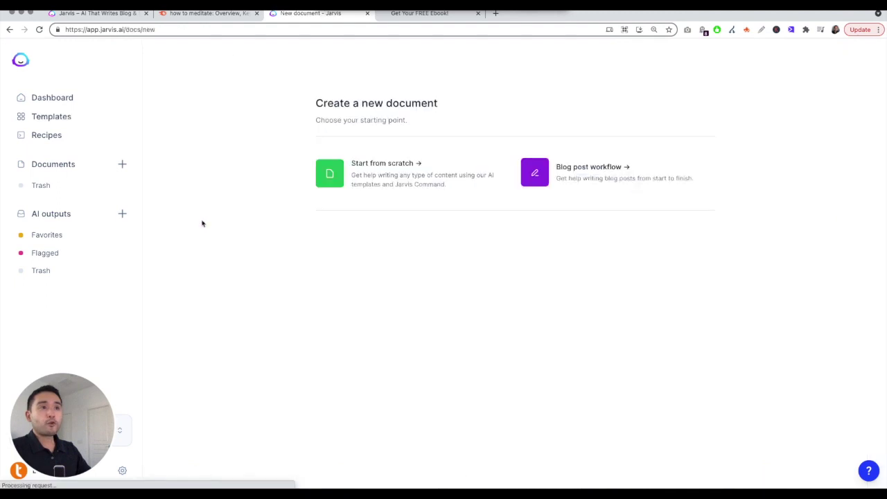
left_click(356, 169)
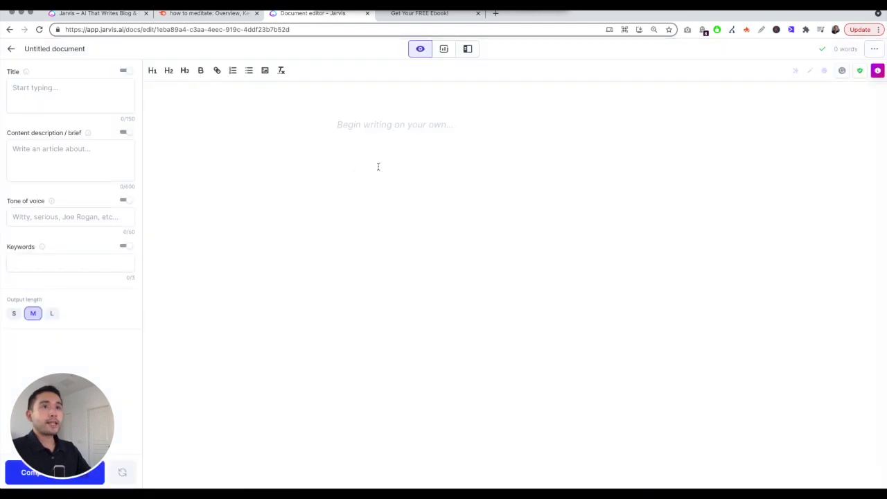
left_click(472, 54)
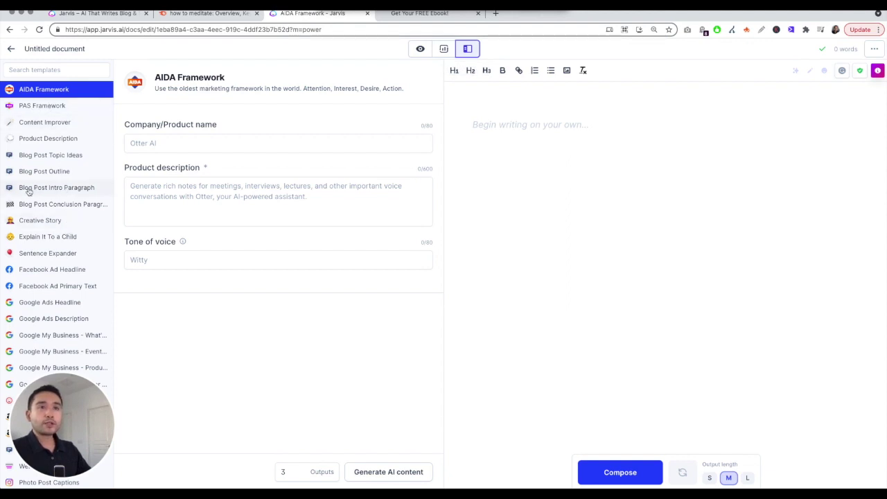
Step: Fill the Blog Post Intro Paragraph template with title 'how to meditate in bed' and a friendly tone
left_click(51, 194)
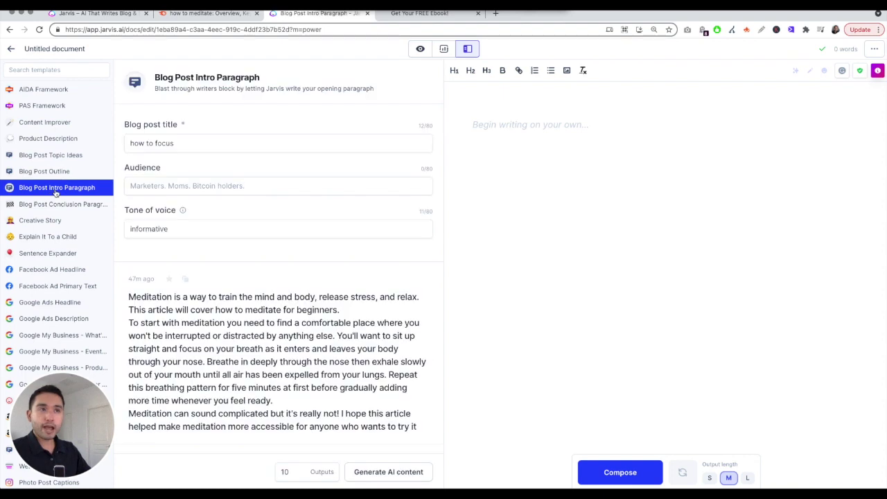
left_click_drag(175, 144, 117, 149)
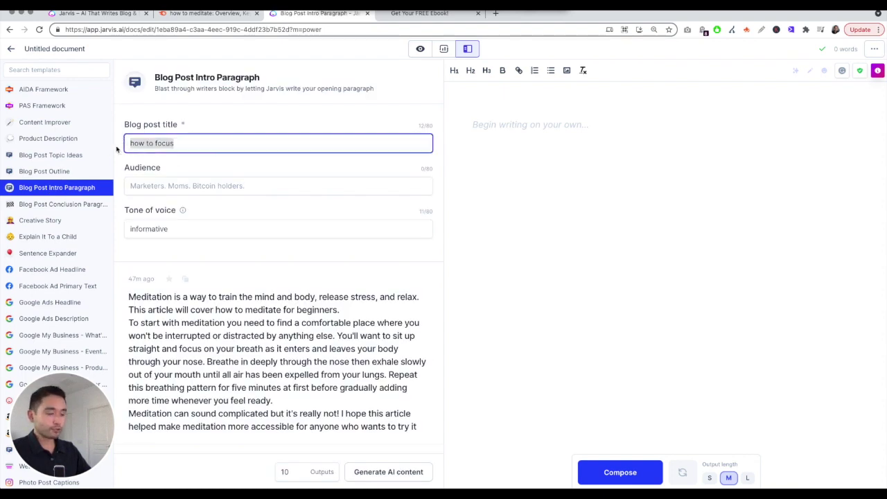
key("BackSpace")
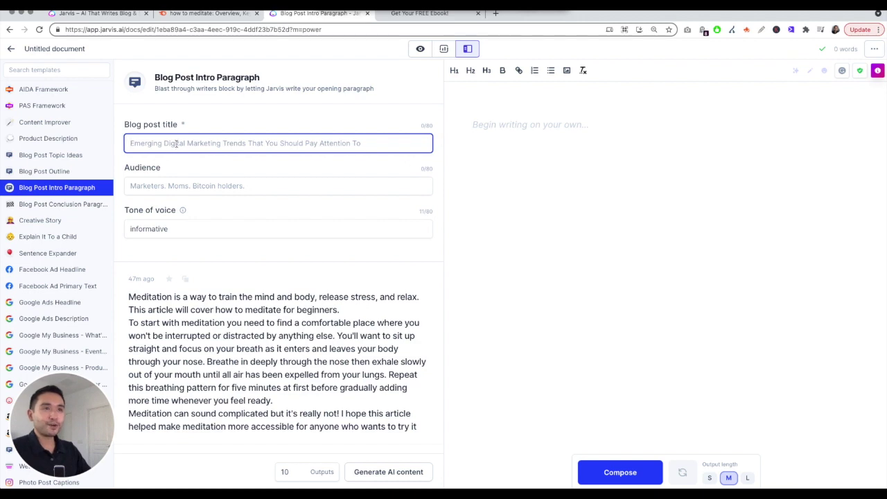
type("how to meditate in bed")
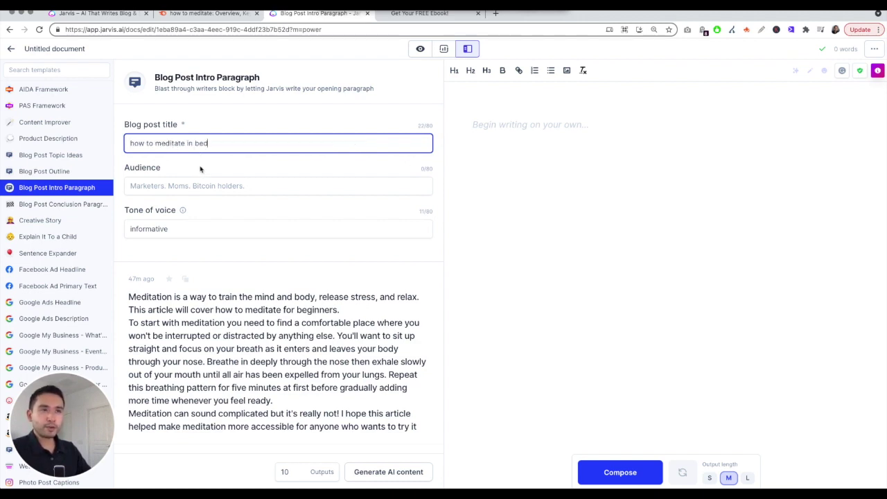
double_click(178, 231)
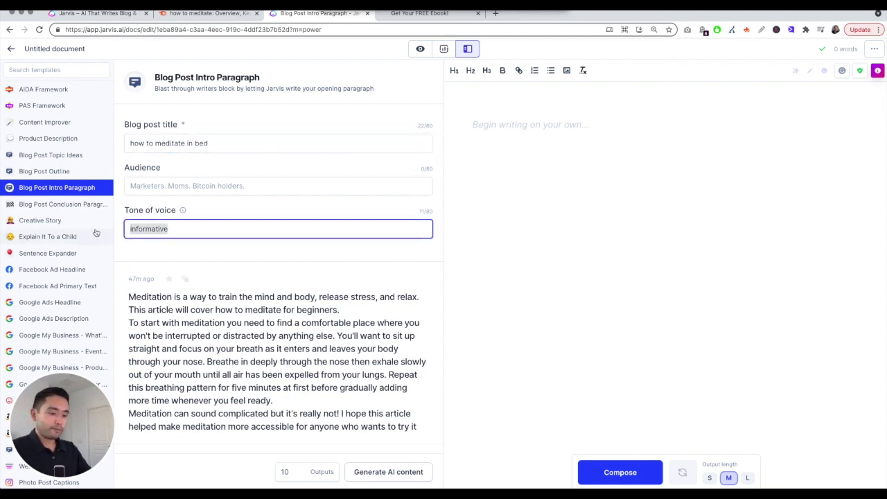
type("friendly")
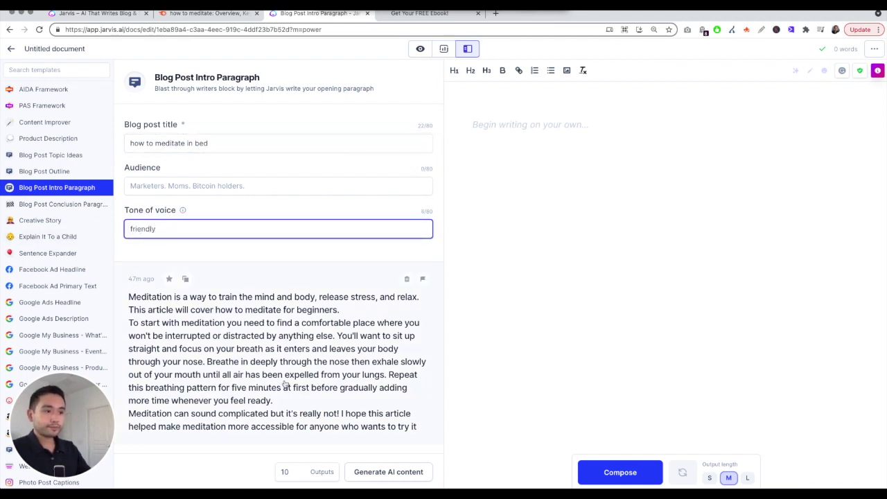
Step: Generate intro paragraphs and scroll through the resulting drafts
left_click(371, 476)
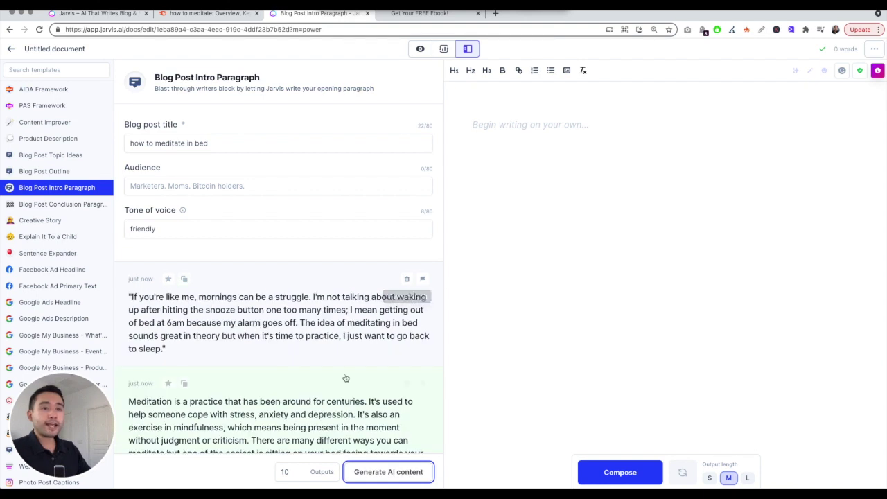
scroll(372, 346, "down", 3)
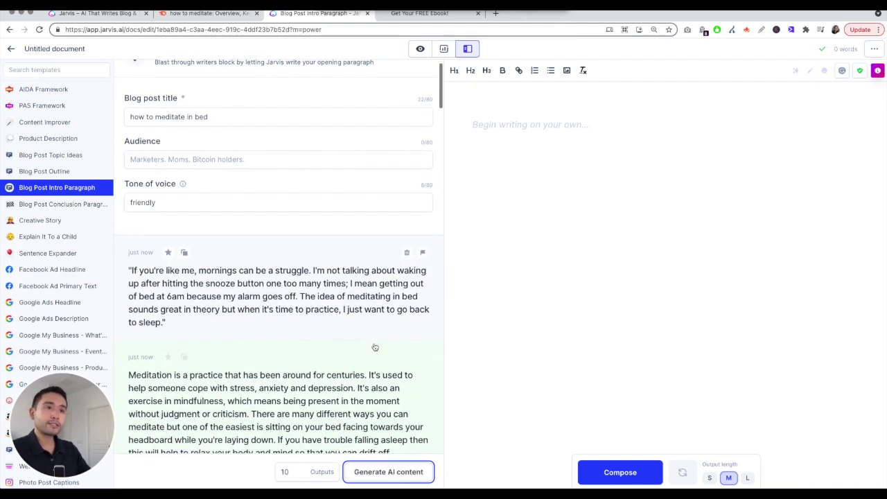
scroll(307, 253, "down", 2)
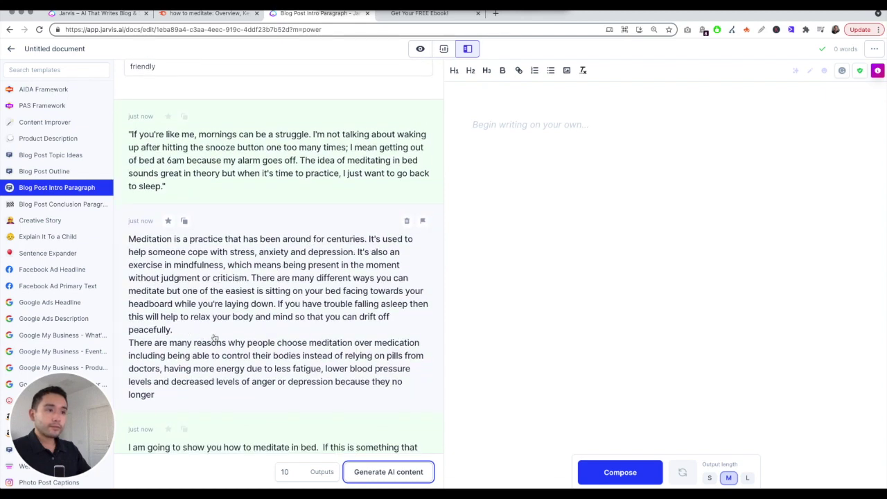
scroll(194, 383, "down", 5)
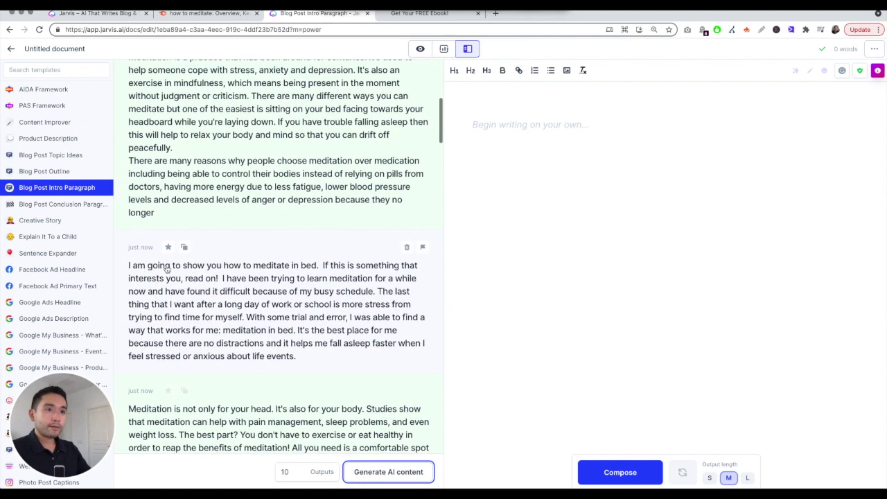
scroll(196, 341, "down", 1)
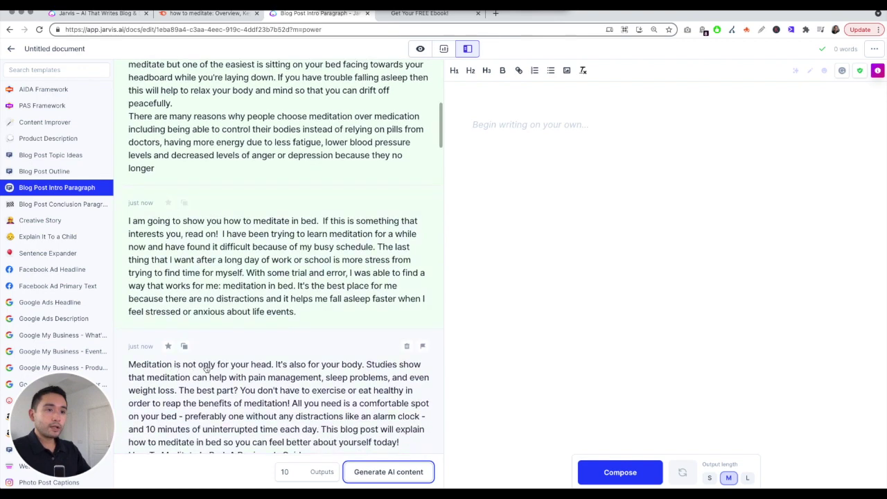
scroll(252, 362, "up", 4)
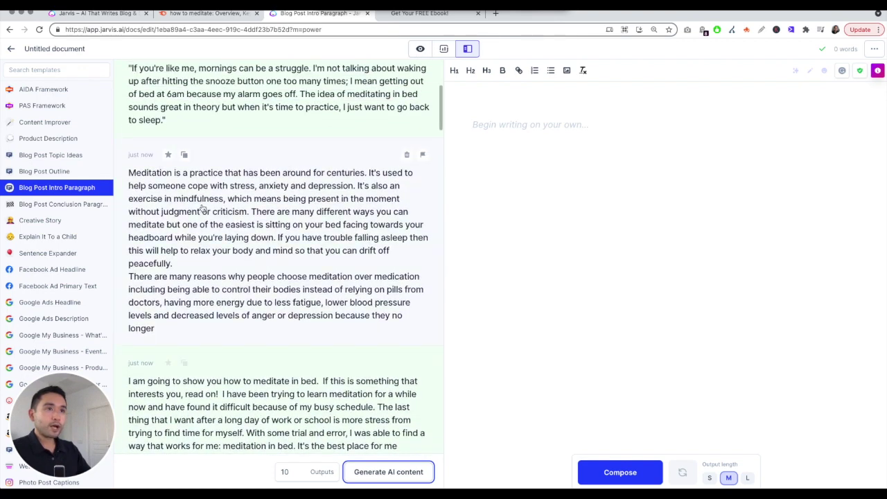
Step: Copy the 'Meditation is a practice' intro output and paste it into the document
left_click(190, 201)
left_click(211, 185)
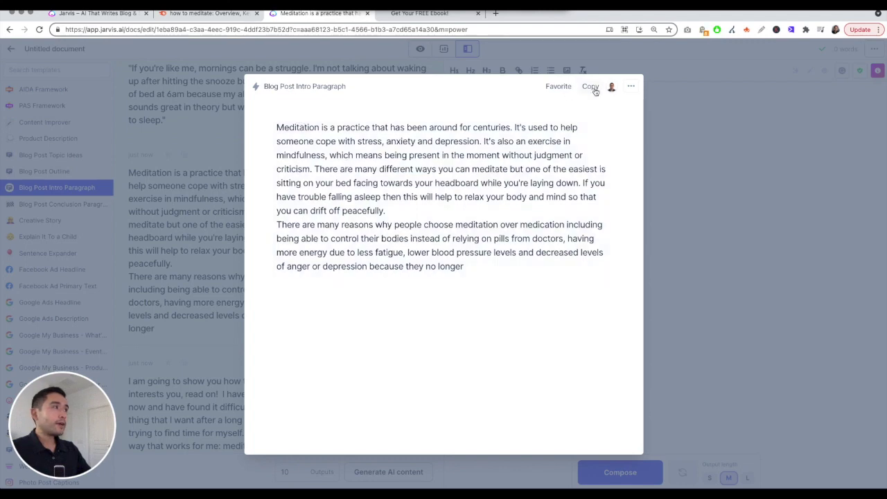
left_click(592, 88)
left_click(686, 154)
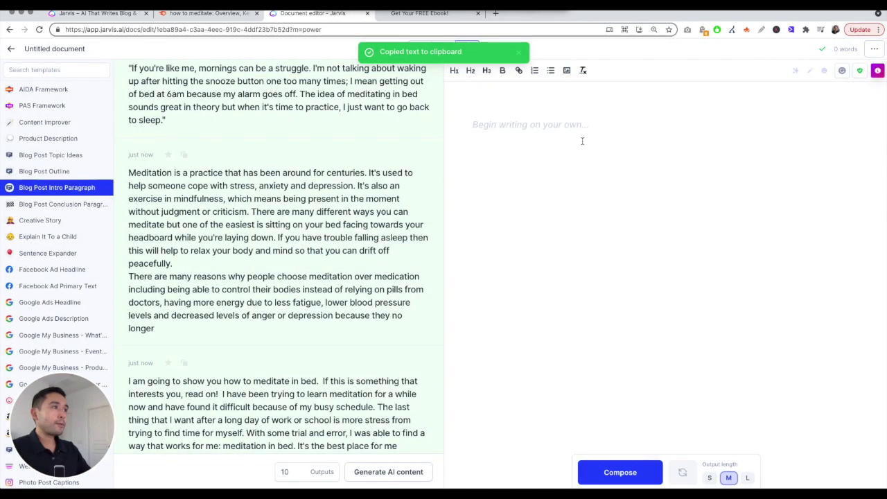
key("super+v")
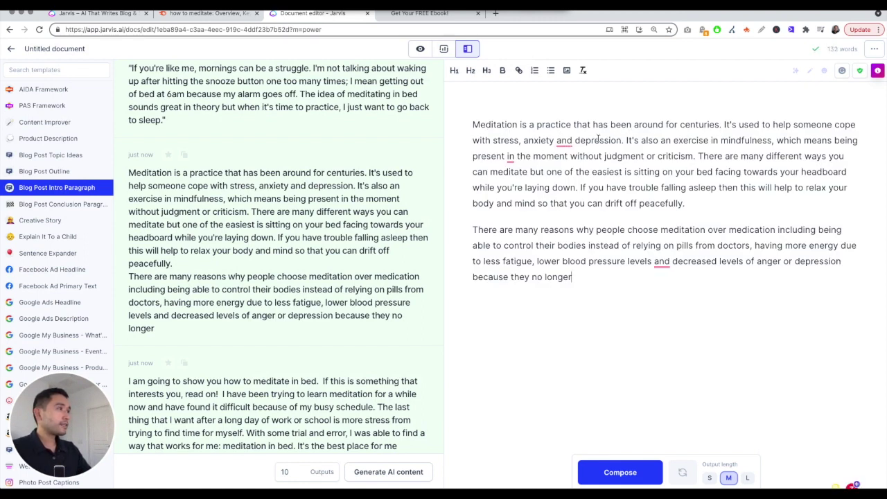
Step: Delete the unfinished second paragraph so only the 87-word intro remains
left_click_drag(639, 141, 635, 191)
left_click(608, 188)
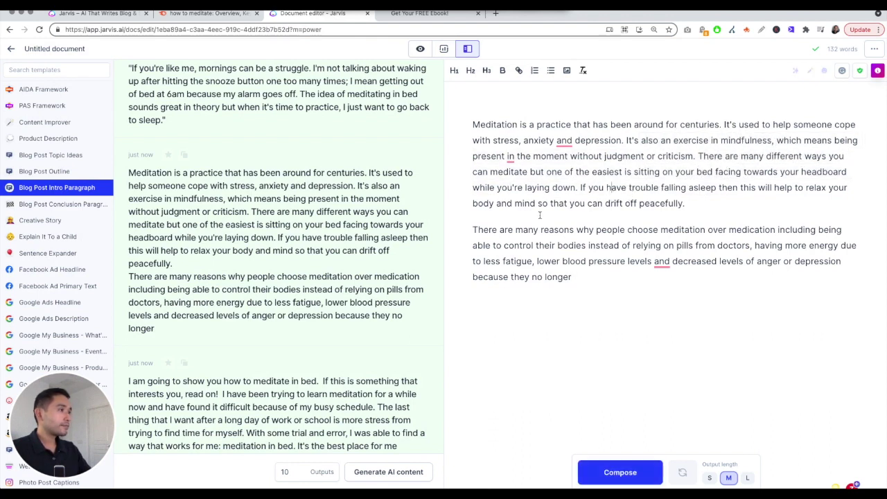
left_click_drag(469, 232, 789, 272)
left_click_drag(572, 276, 465, 225)
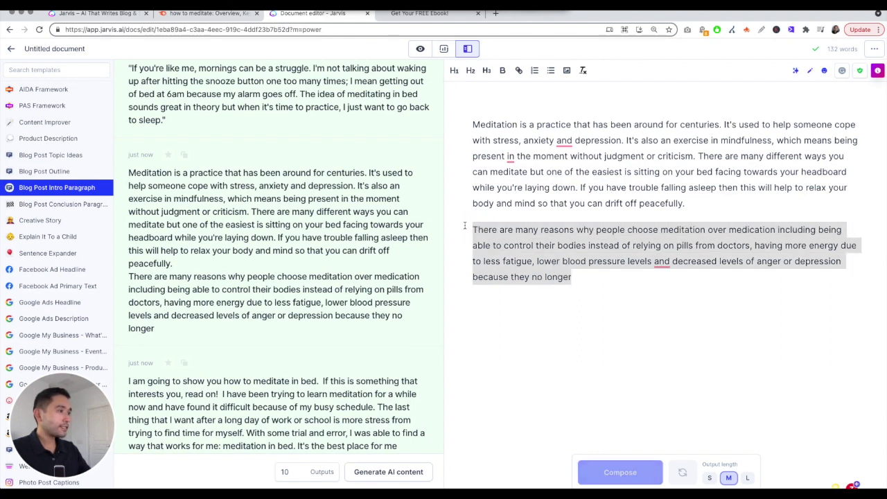
key("BackSpace")
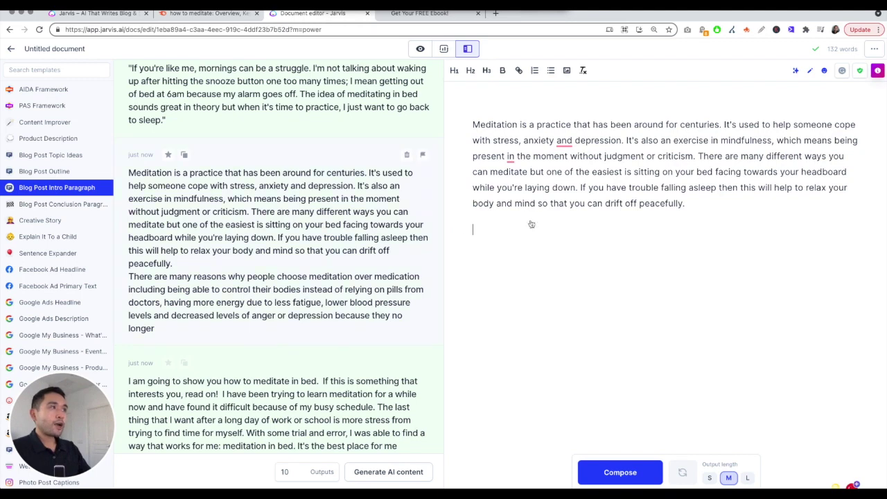
scroll(329, 223, "up", 5)
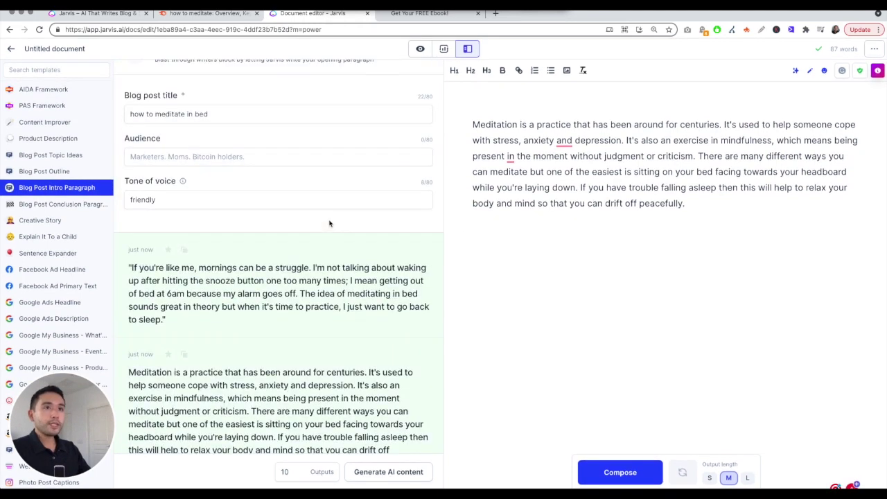
Step: Switch to the Blog Post Outline template and replace the old topic with 'top 3 tips'
left_click(65, 177)
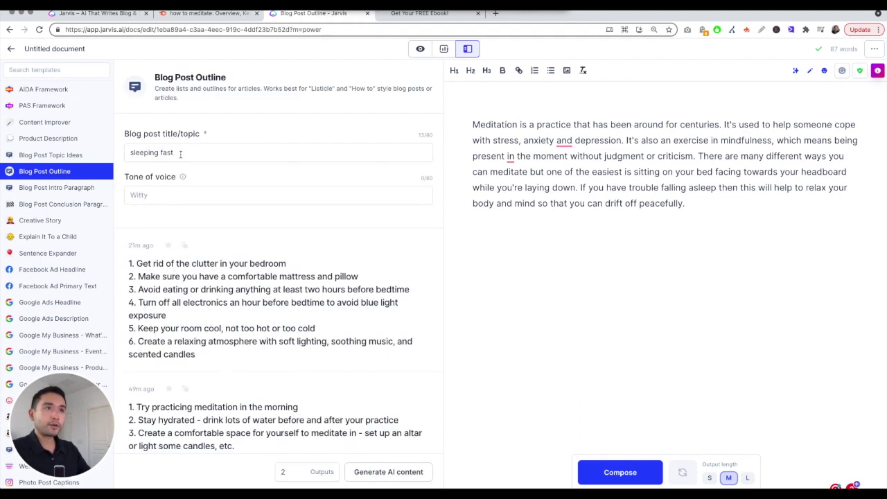
left_click_drag(182, 153, 124, 153)
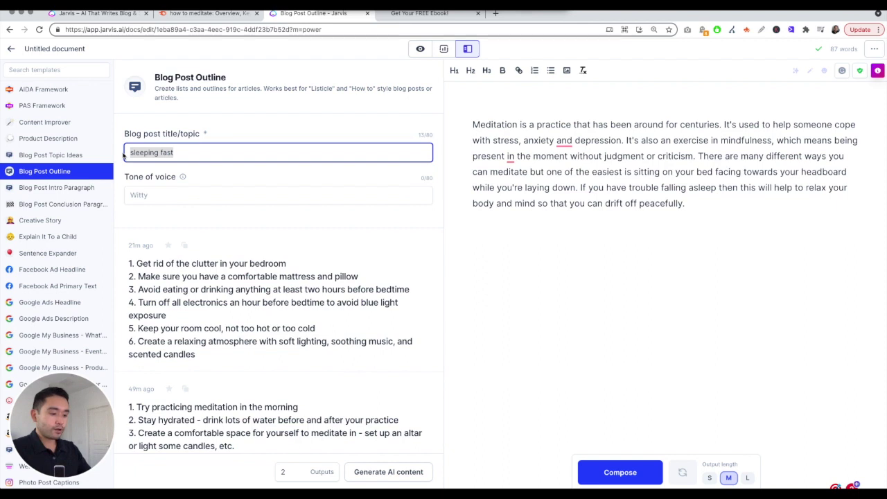
type("med")
key("BackSpace")
key("BackSpace")
key("BackSpace")
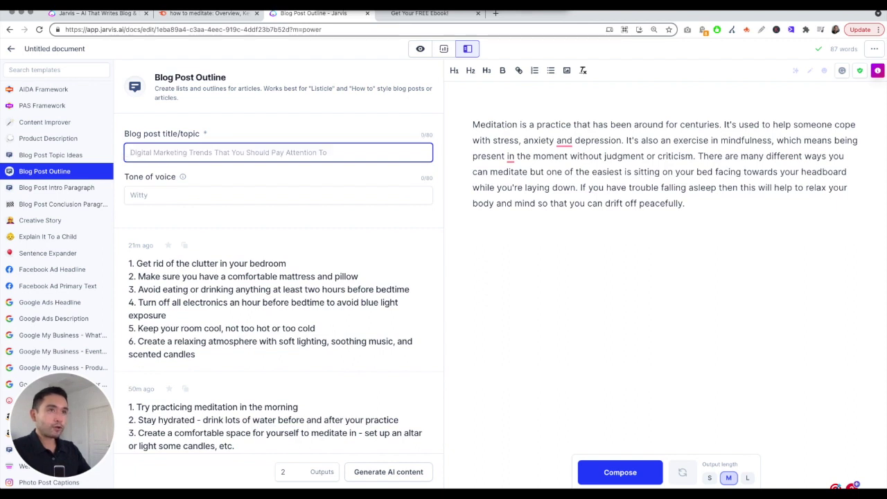
type("top 3 tip")
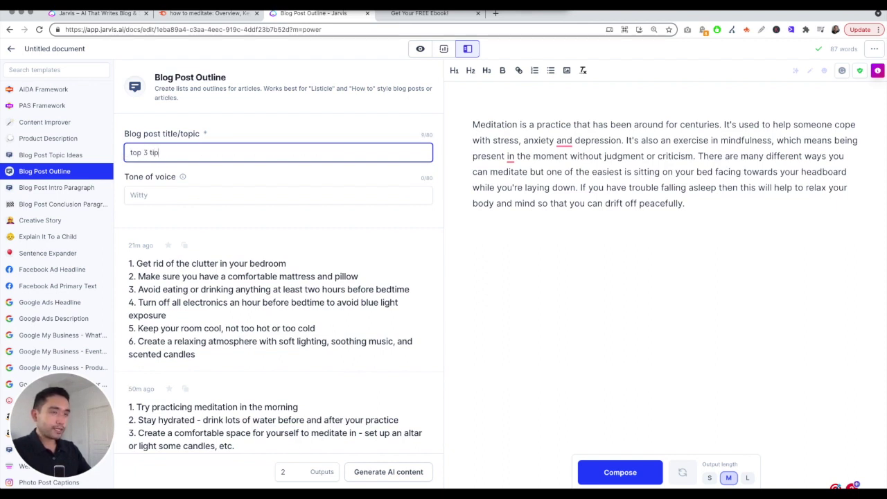
type("s")
key("ctrl+v")
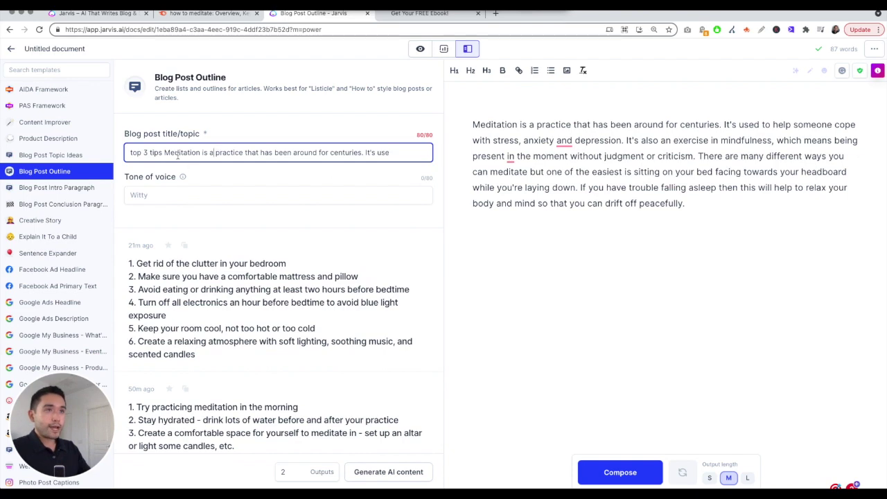
left_click_drag(166, 152, 356, 180)
key("BackSpace")
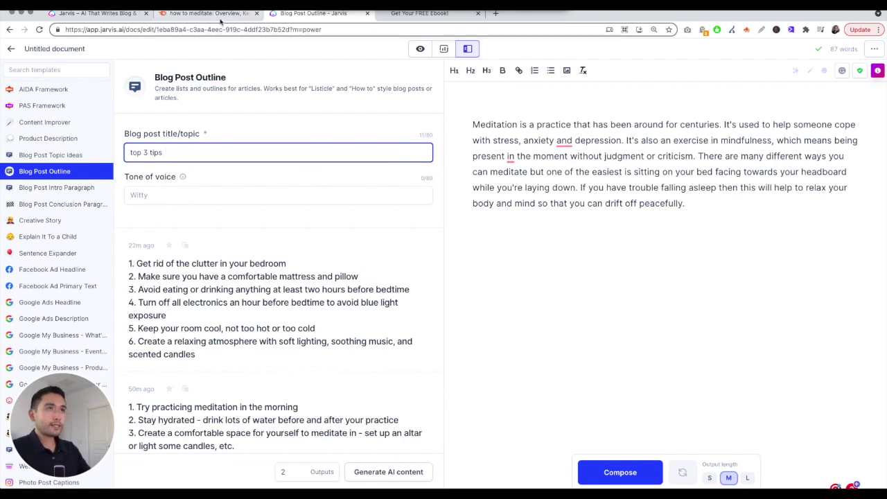
Step: Finish the title as 'top 3 tips on how to meditate in bed', friendly tone, and generate
left_click(208, 13)
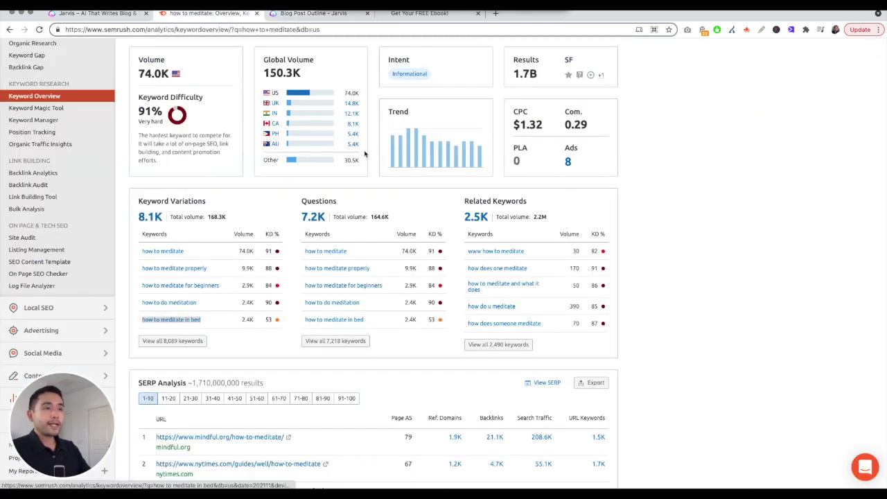
left_click(319, 13)
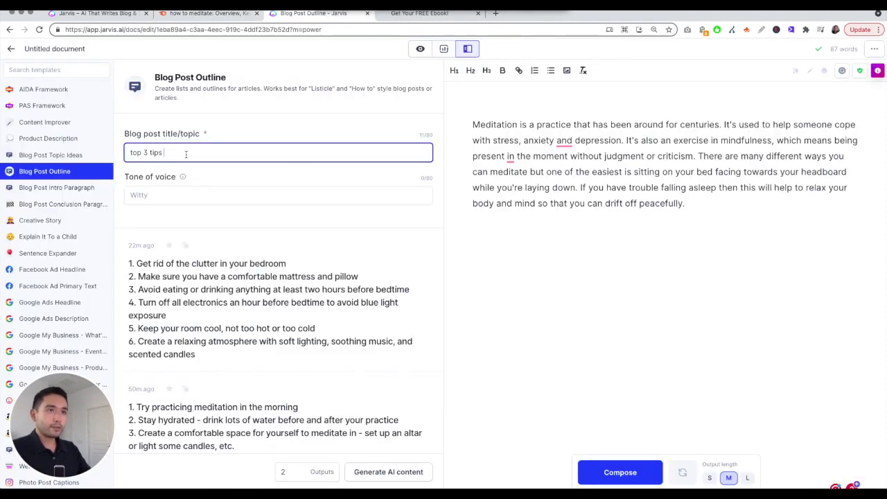
type("b")
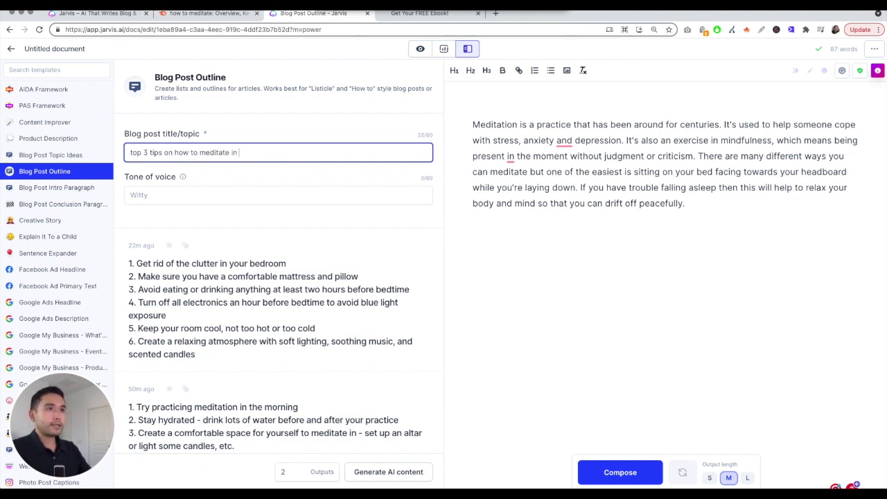
type("ed")
left_click(168, 194)
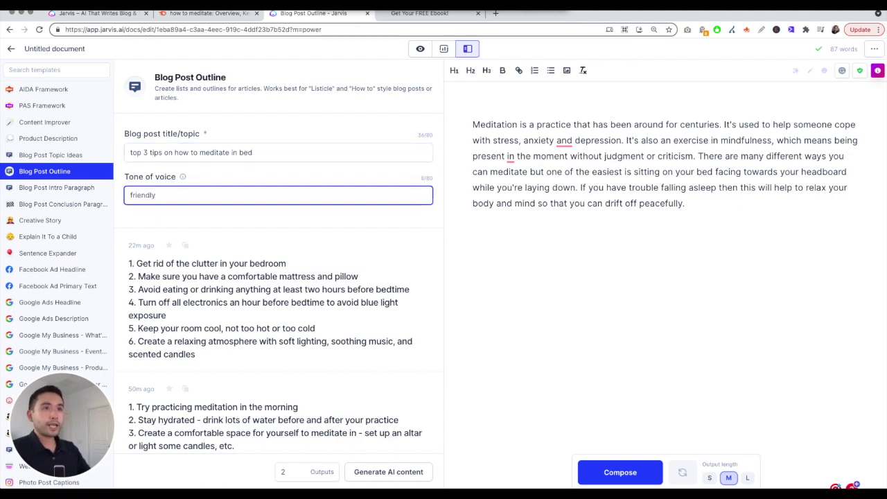
key("super+Return")
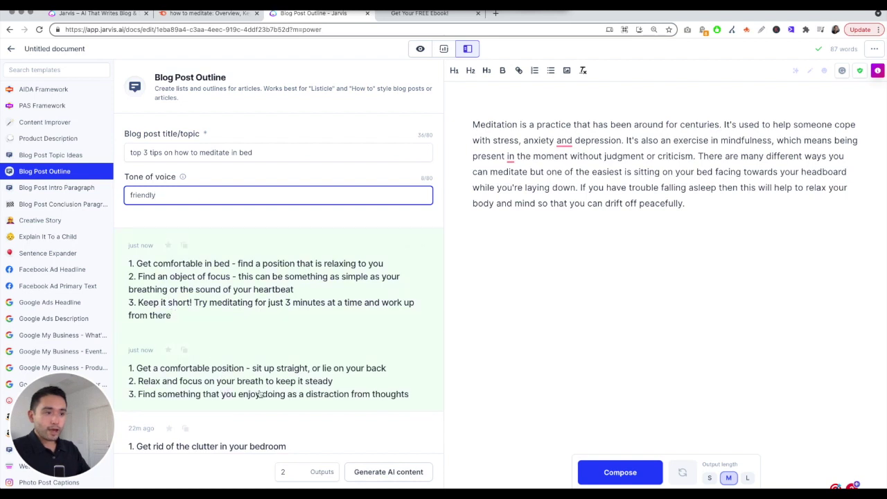
Step: Generate another batch of outlines and scroll through the new three-tip options
left_click(374, 476)
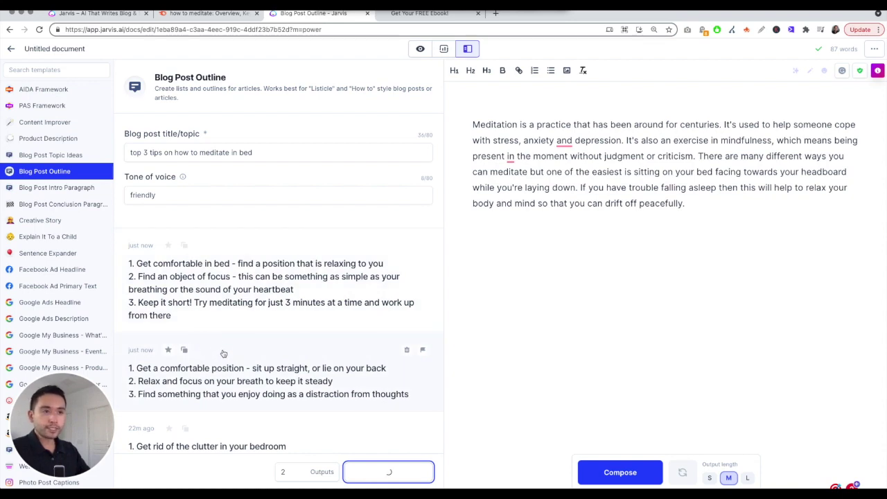
scroll(236, 355, "down", 1)
scroll(239, 356, "down", 4)
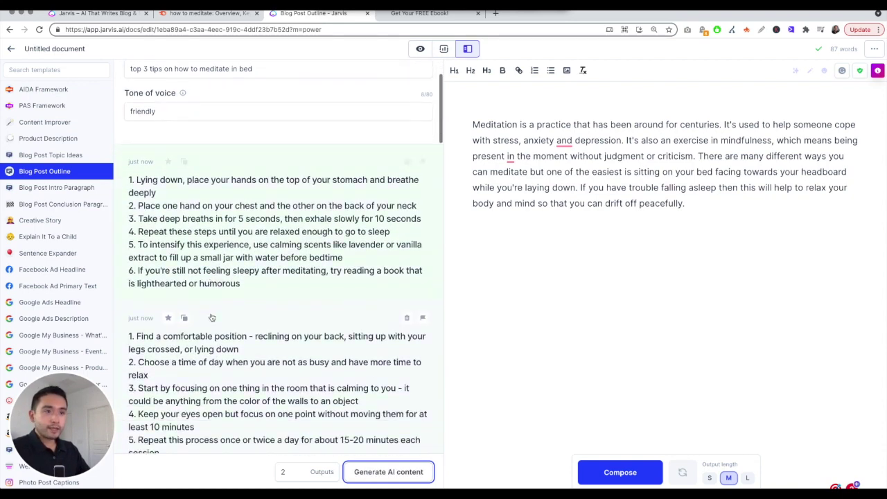
scroll(169, 349, "down", 2)
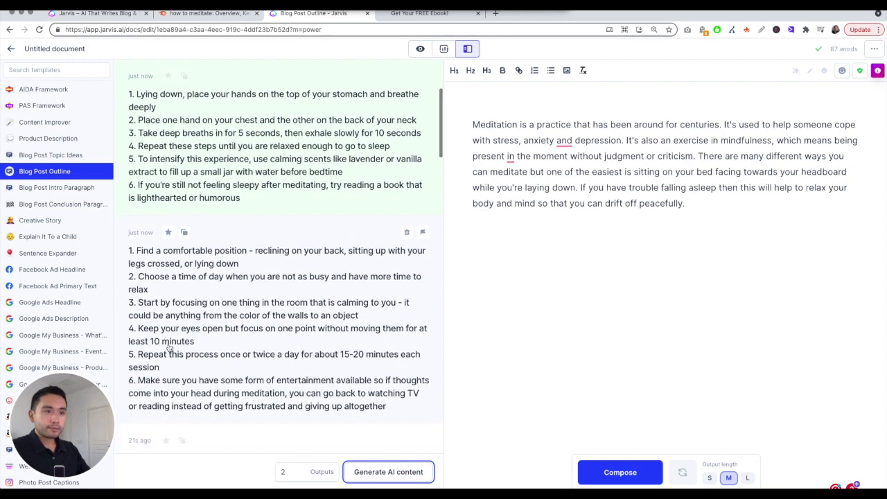
scroll(278, 270, "down", 1)
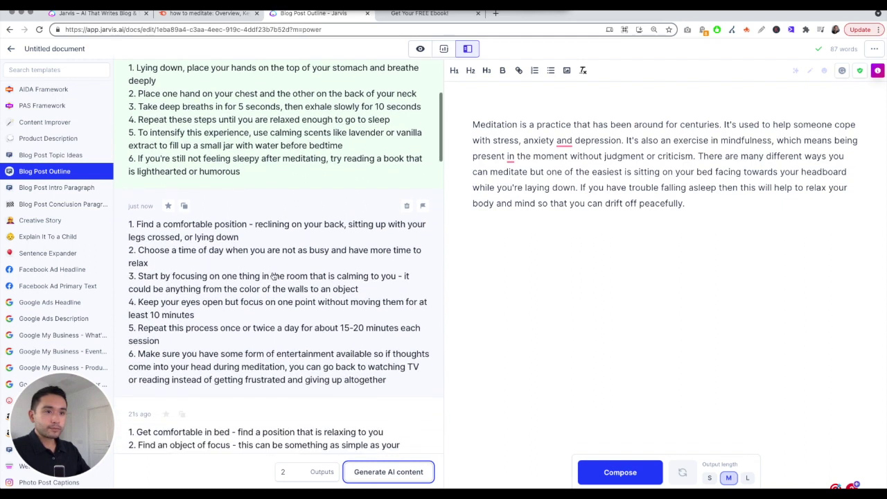
scroll(212, 315, "down", 2)
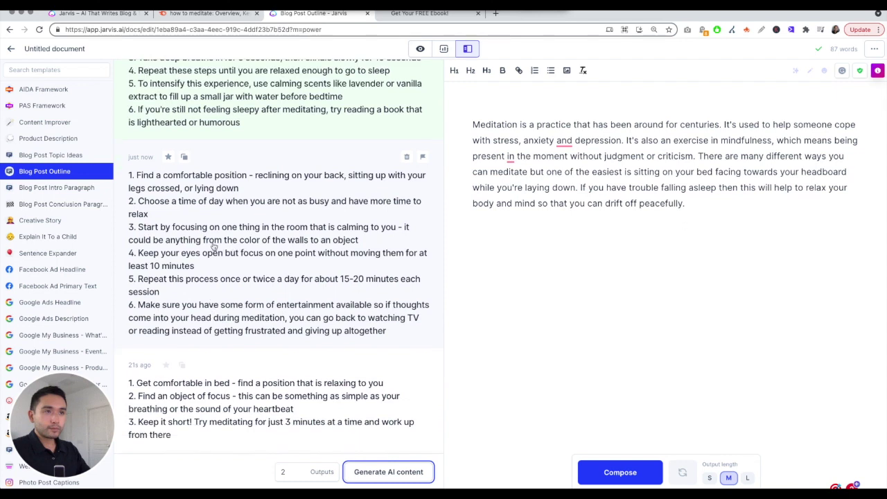
scroll(222, 329, "down", 2)
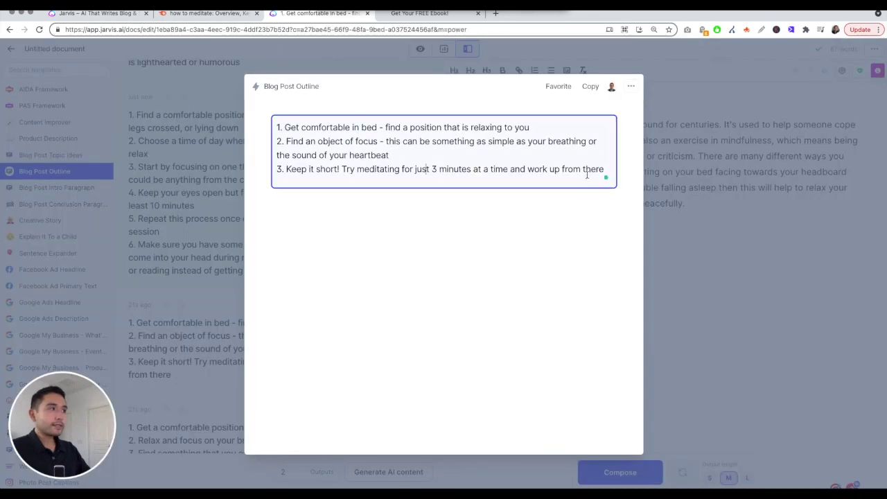
Step: Paste the three-tip outline below the intro, then clear the third tip's text
left_click_drag(604, 170, 280, 119)
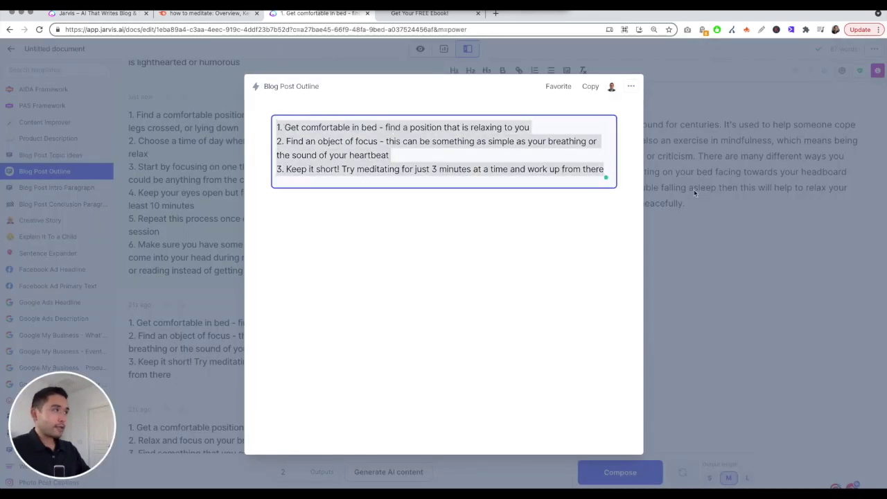
key("ctrl+c")
key("Escape")
left_click(623, 286)
key("ctrl+v")
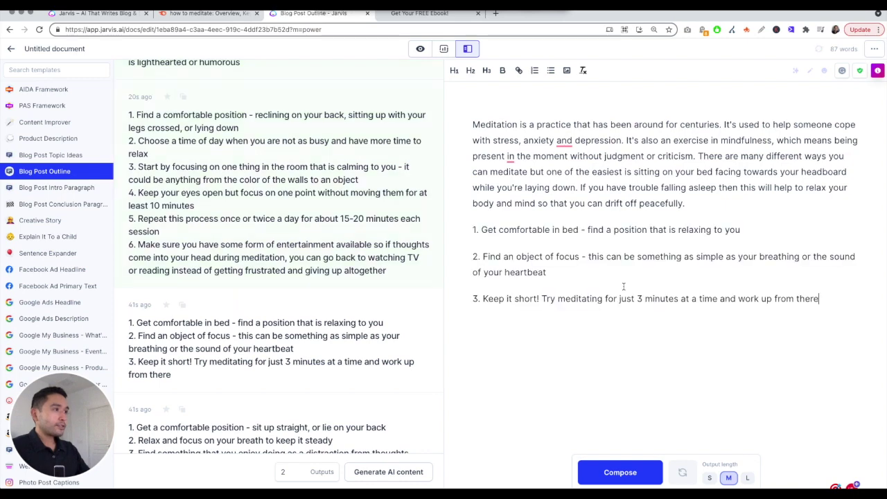
scroll(245, 297, "down", 2)
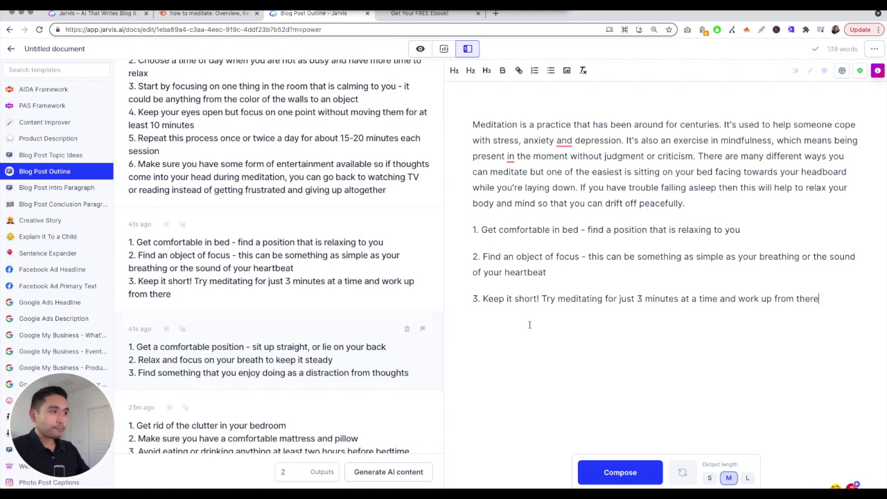
left_click_drag(480, 299, 824, 297)
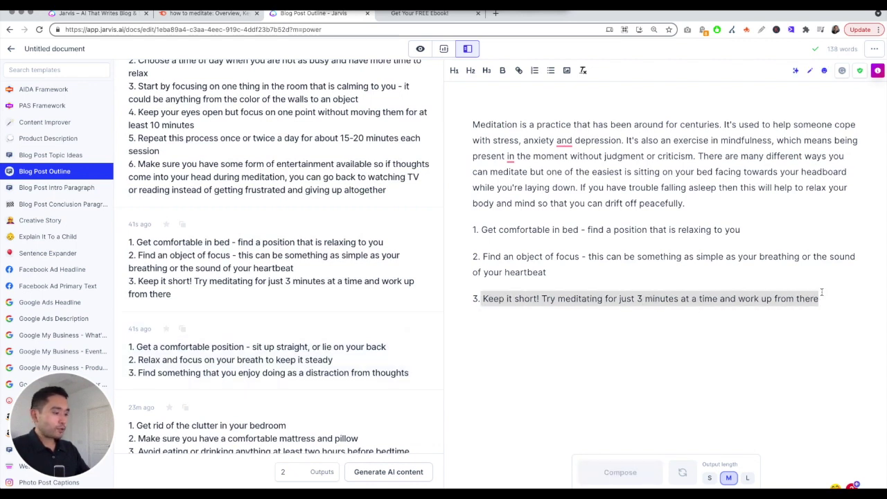
key("BackSpace")
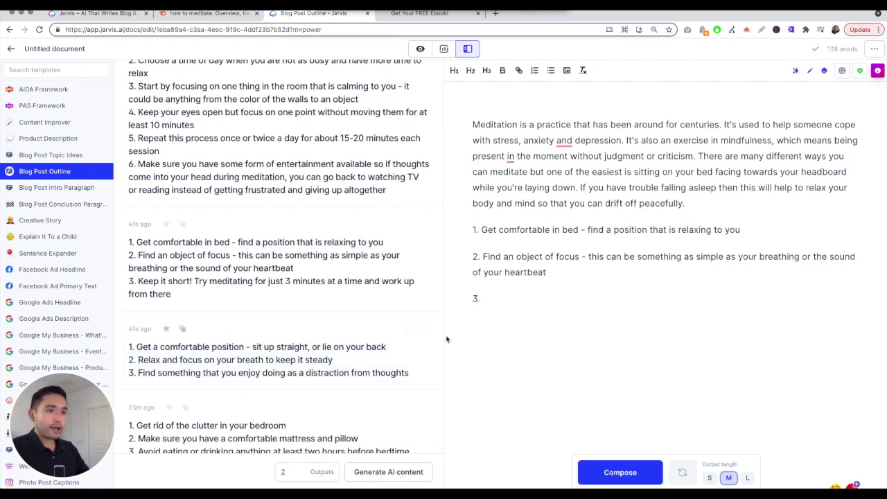
Step: Select the alternative outline's tip 'Find something that you enjoy doing as a distraction from thoughts'
left_click(234, 348)
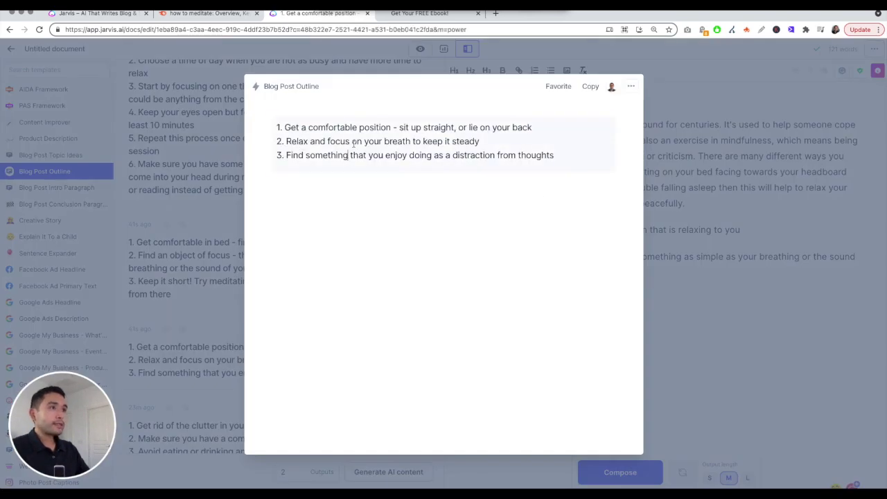
left_click(348, 155)
triple_click(284, 157)
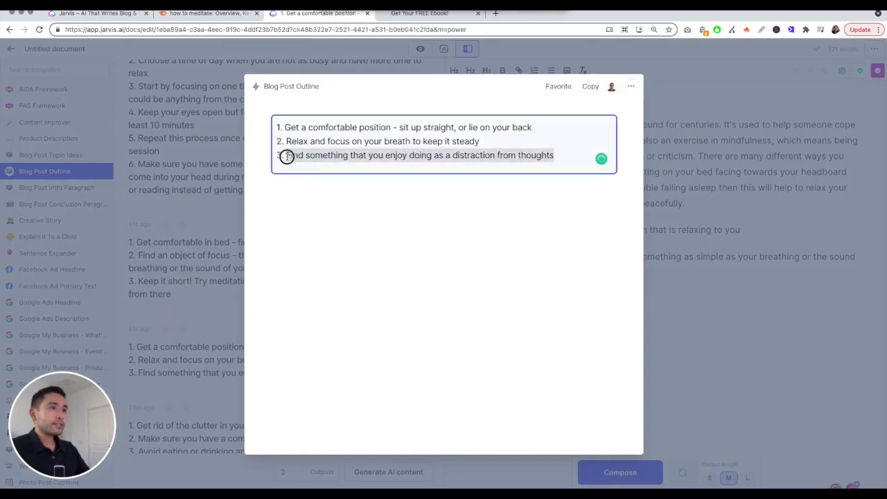
left_click(760, 160)
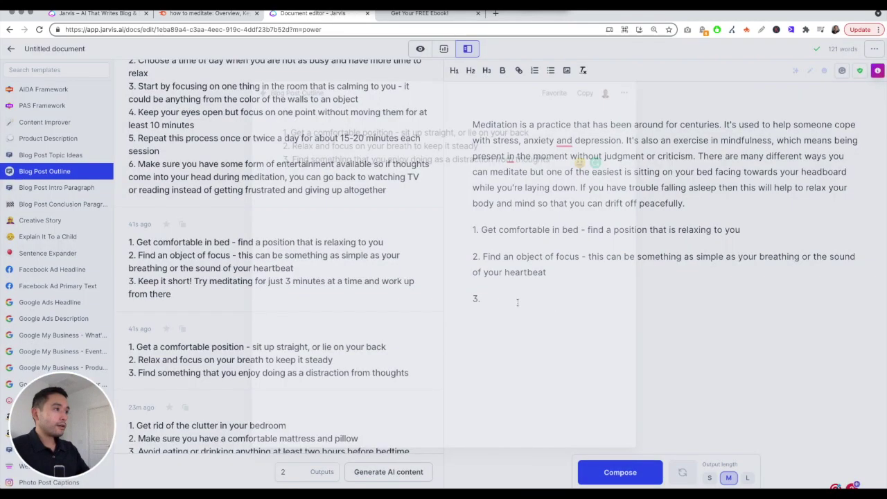
left_click(498, 299)
Step: Paste the distraction tip as item 3 and remove the numbering from all three tips
key("ctrl+v")
left_click(489, 298)
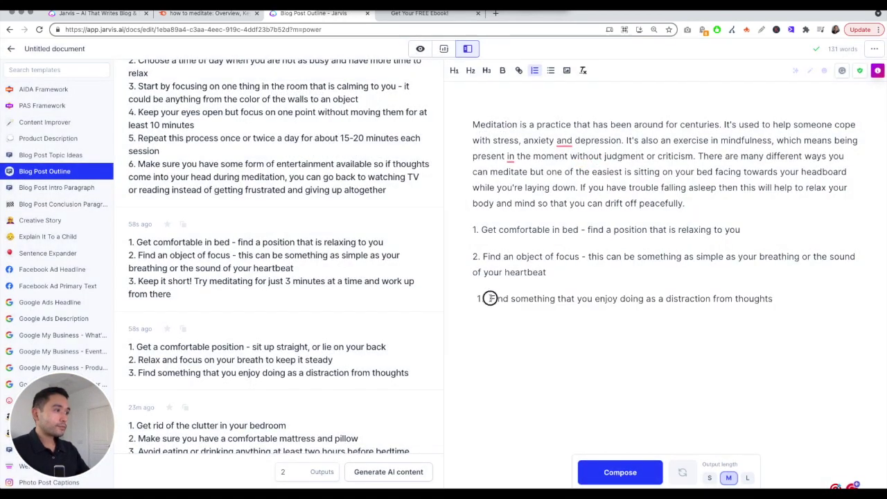
key("BackSpace")
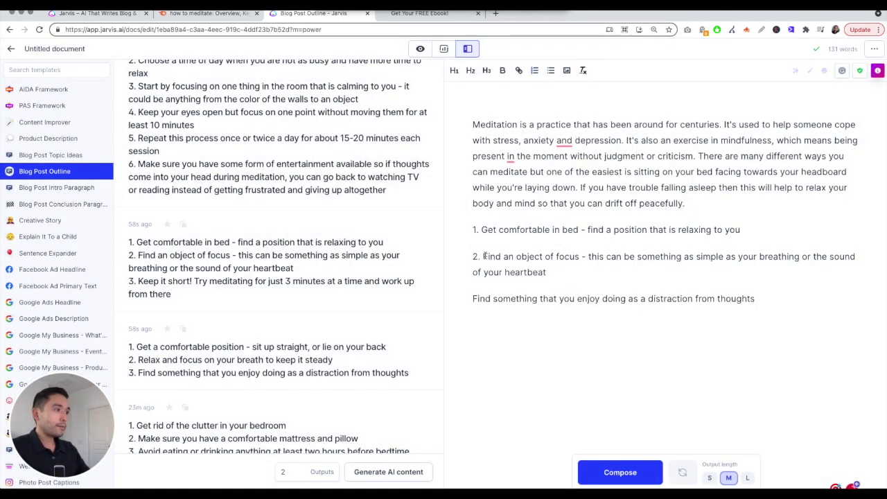
left_click(484, 256)
key("BackSpace")
left_click(462, 231)
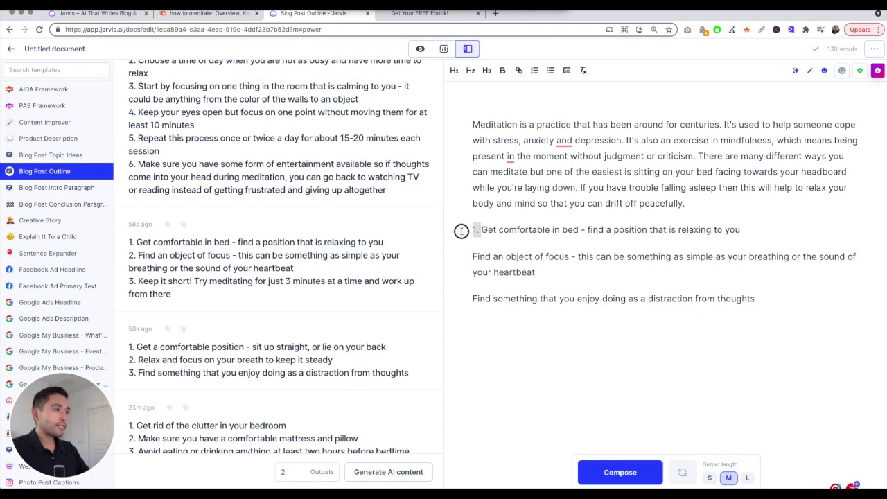
key("BackSpace")
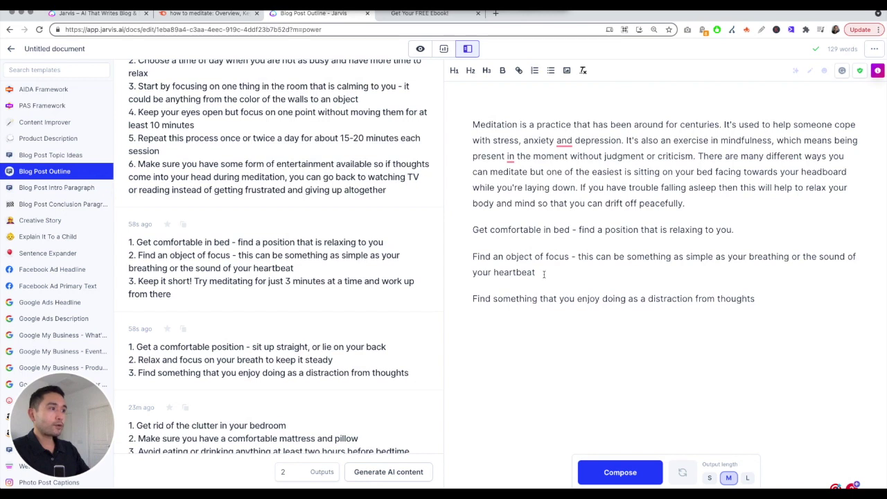
Step: Add a period after 'heartbeat' to close the sentence, bringing the post to 129 words
left_click(544, 274)
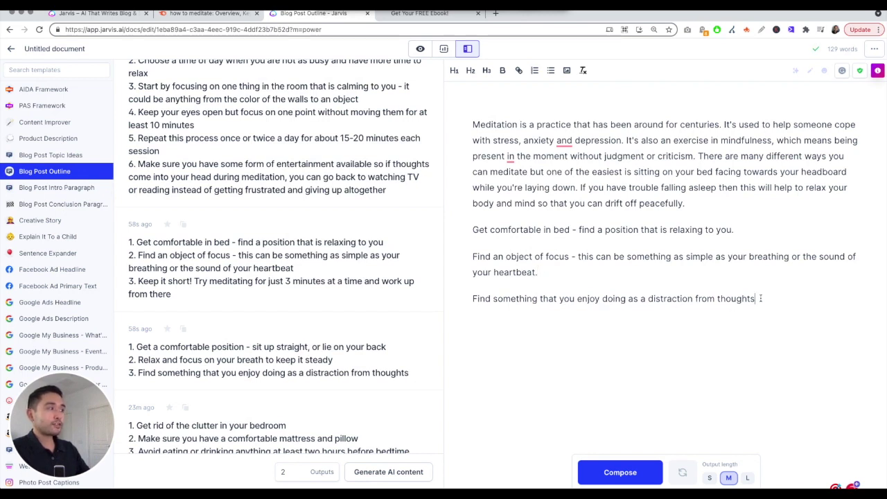
type(".")
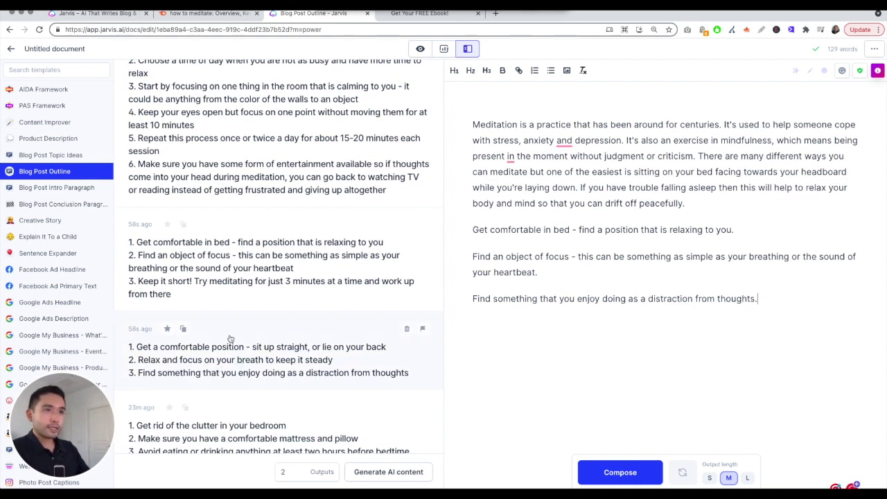
scroll(231, 342, "up", 2)
scroll(234, 346, "up", 3)
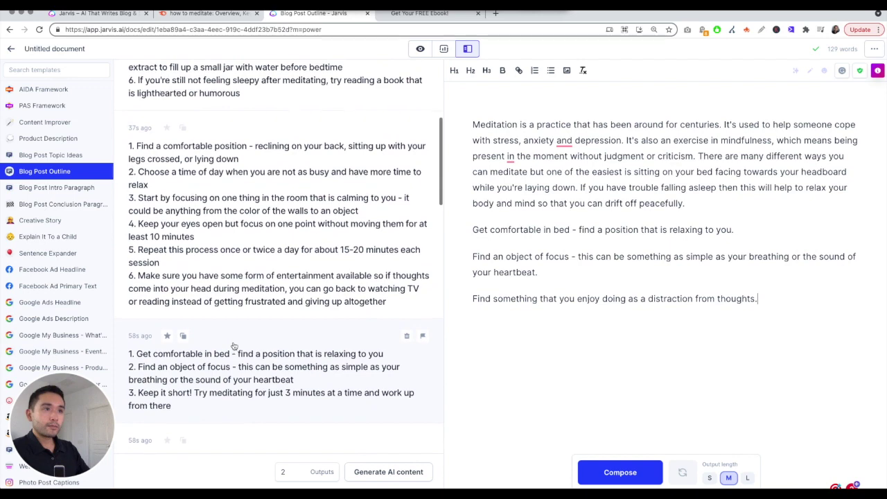
scroll(234, 346, "up", 1)
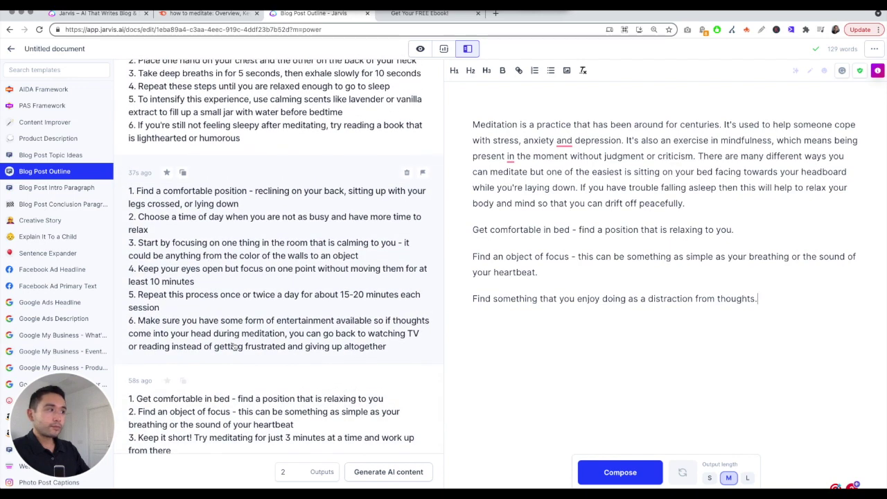
scroll(234, 346, "up", 1)
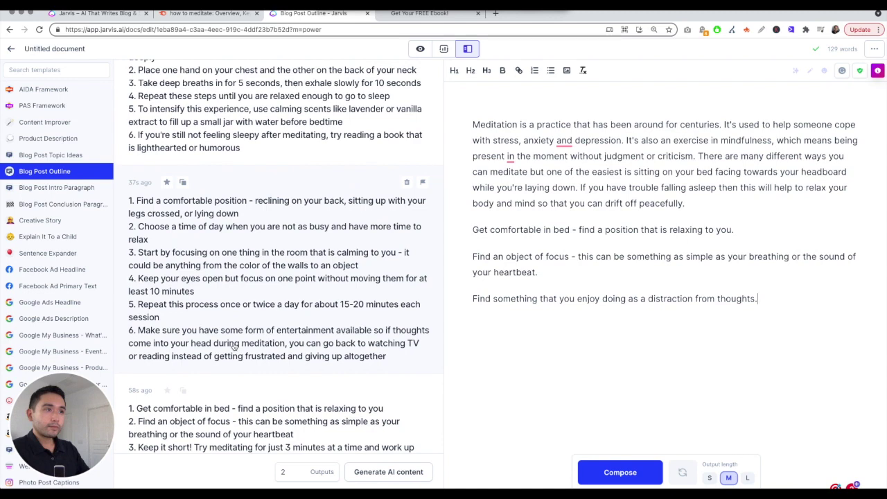
left_click(503, 271)
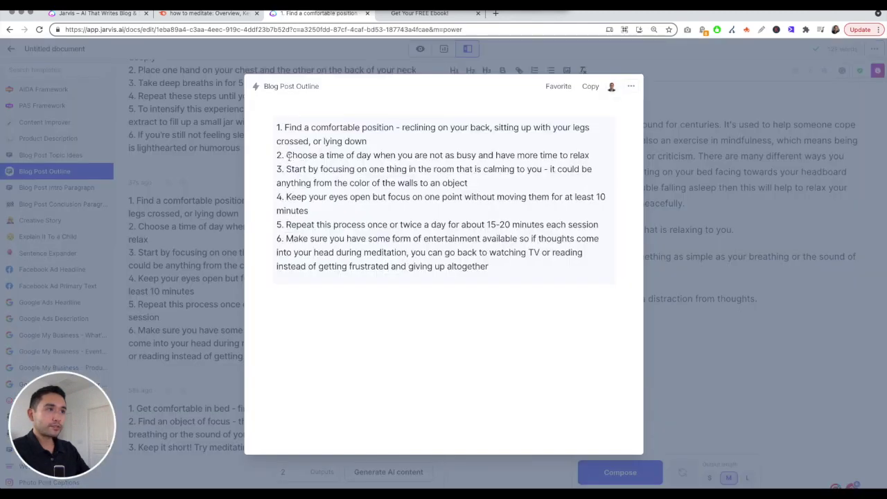
left_click_drag(287, 156, 639, 150)
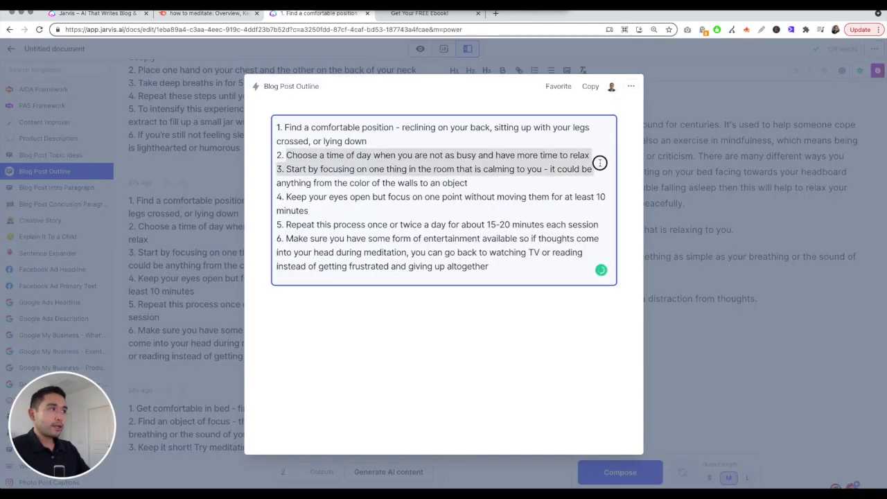
left_click_drag(599, 163, 598, 159)
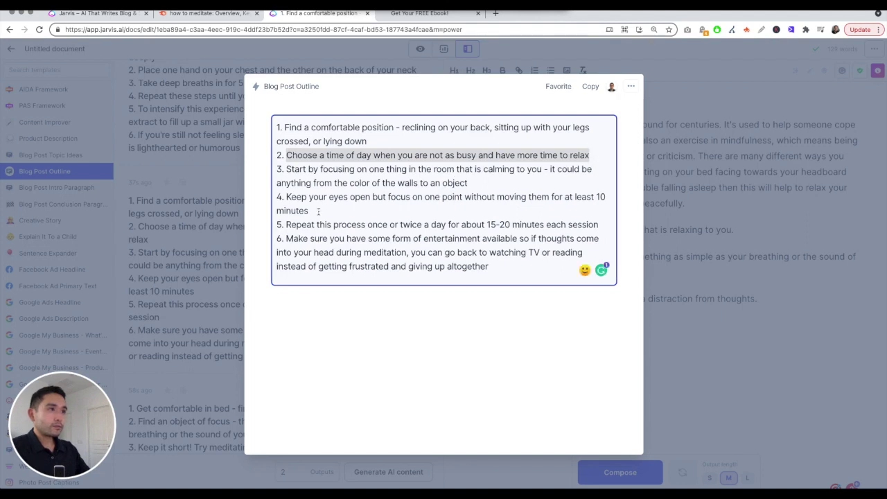
triple_click(294, 200)
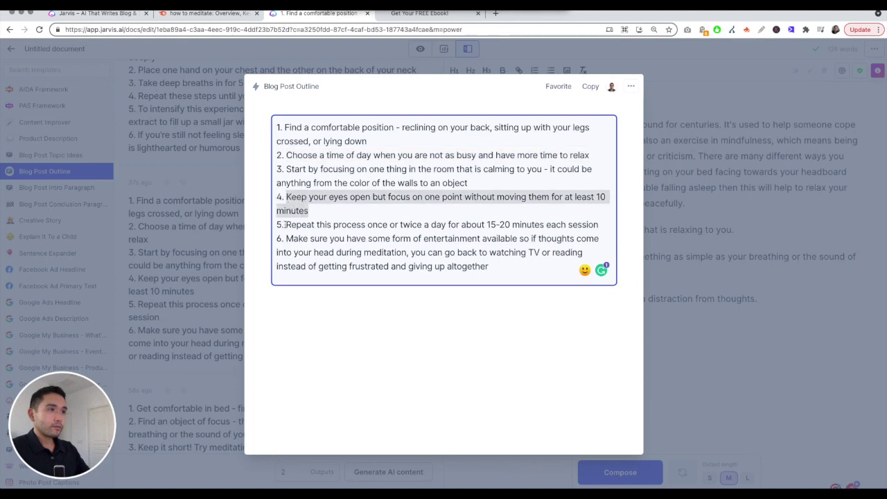
left_click_drag(286, 238, 532, 250)
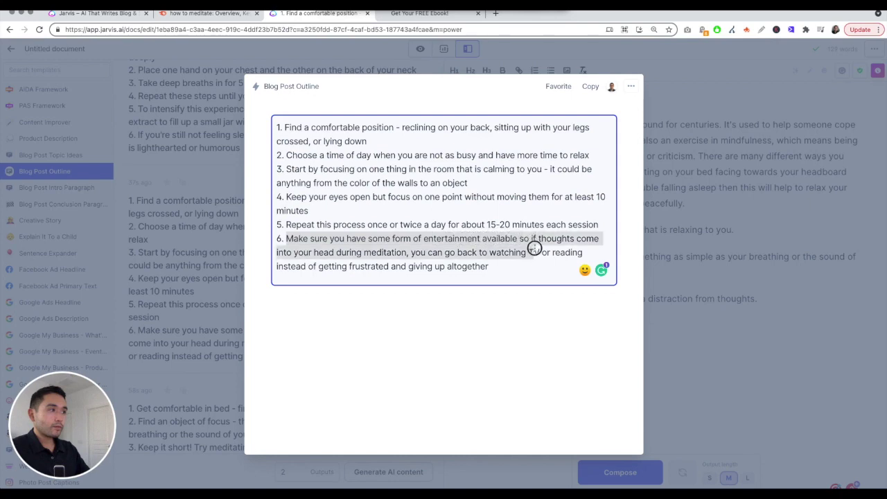
left_click(737, 196)
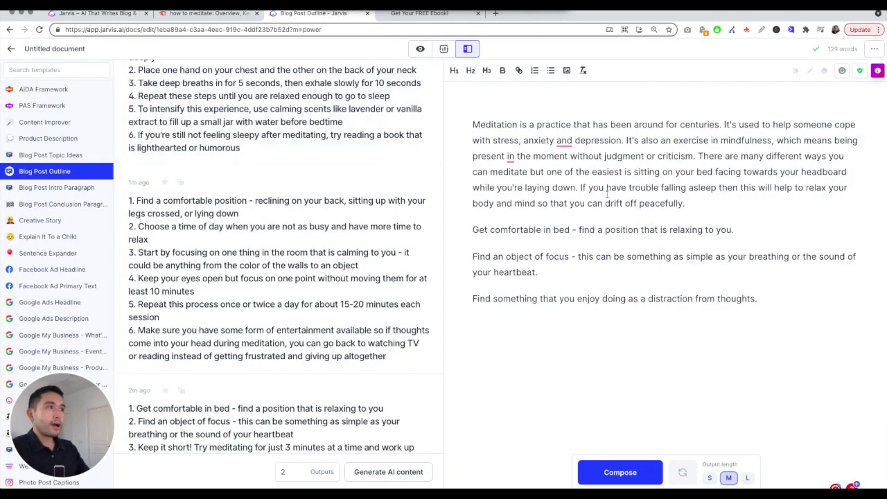
Step: Generate conclusions from the Blog Post Conclusion template with the intro as main points and no call to action
left_click_drag(711, 196, 471, 132)
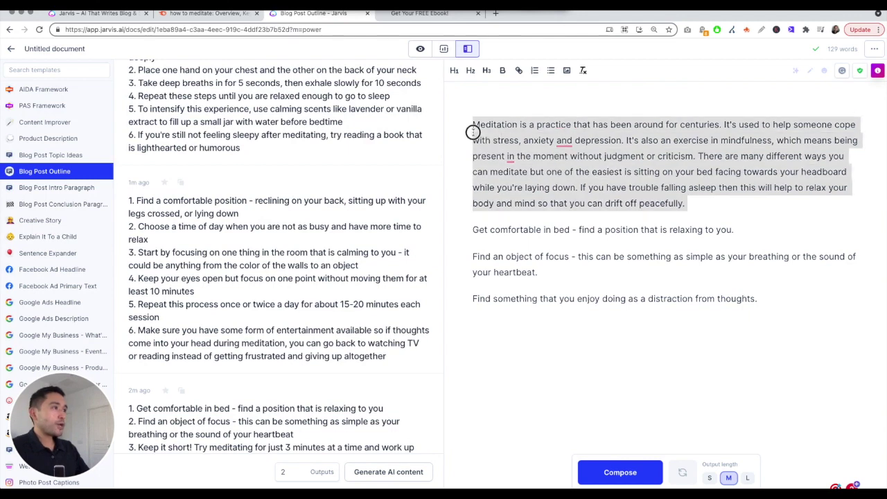
left_click(39, 208)
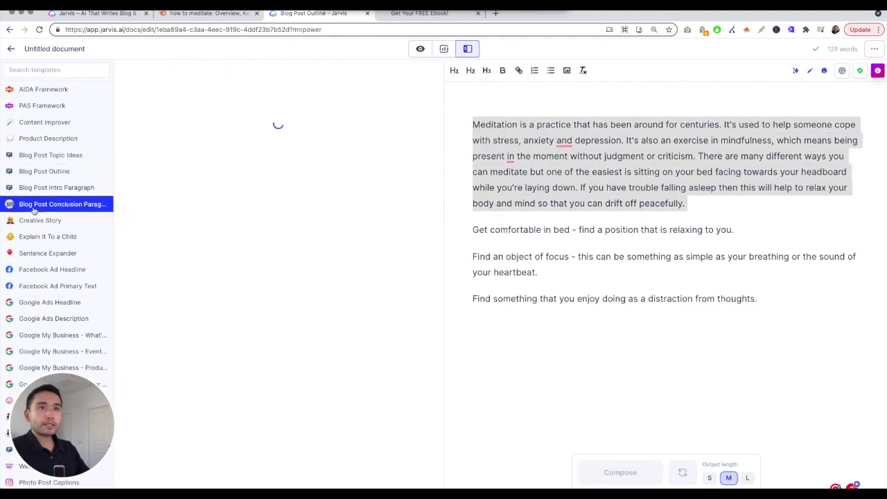
left_click(186, 153)
key("super+a")
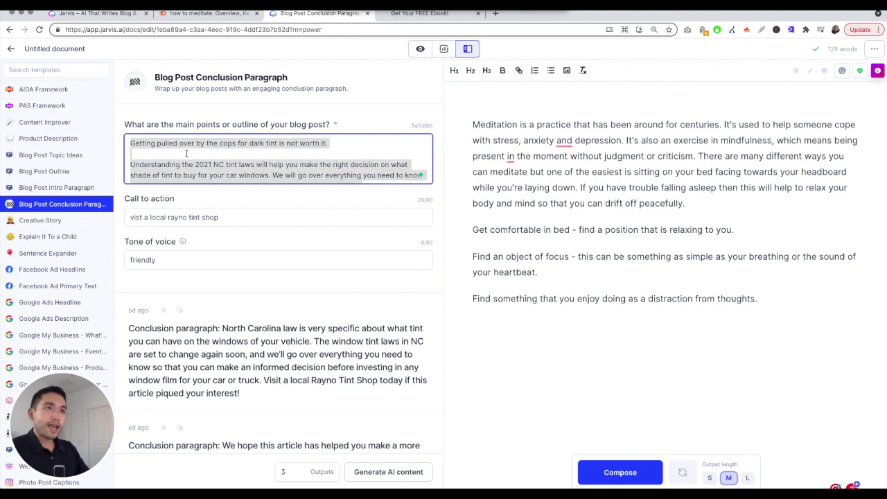
key("super+v")
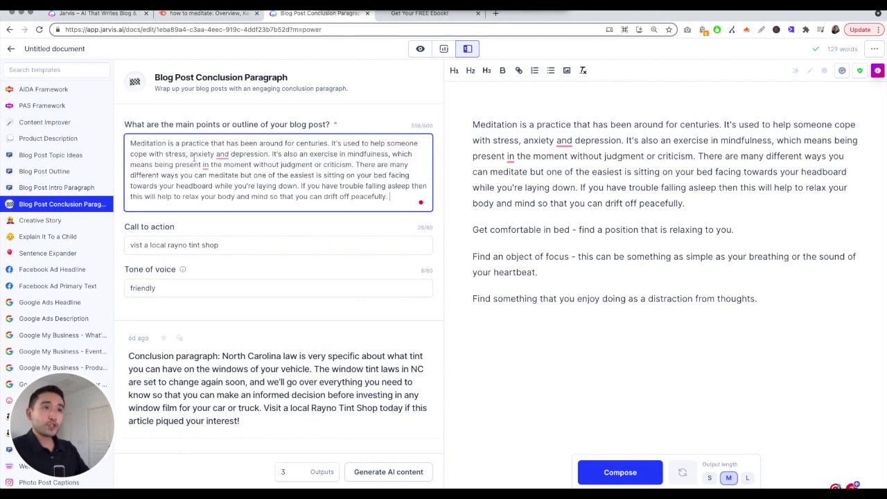
left_click_drag(227, 249, 95, 245)
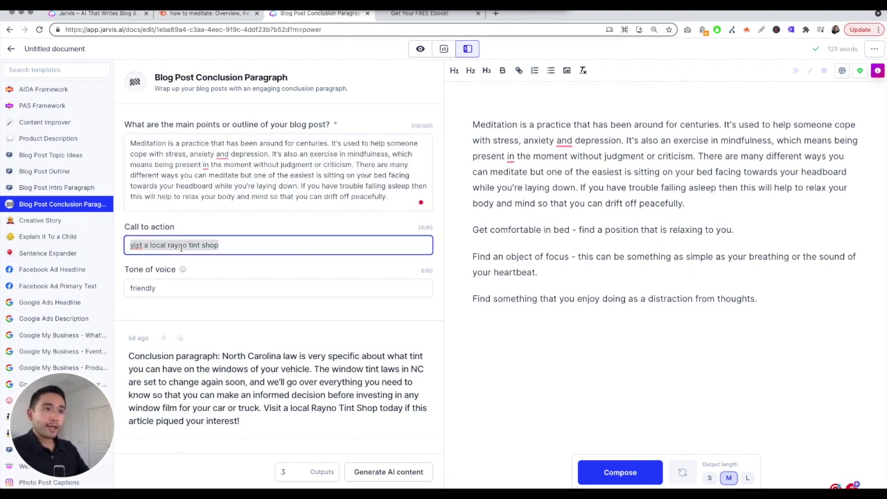
key("BackSpace")
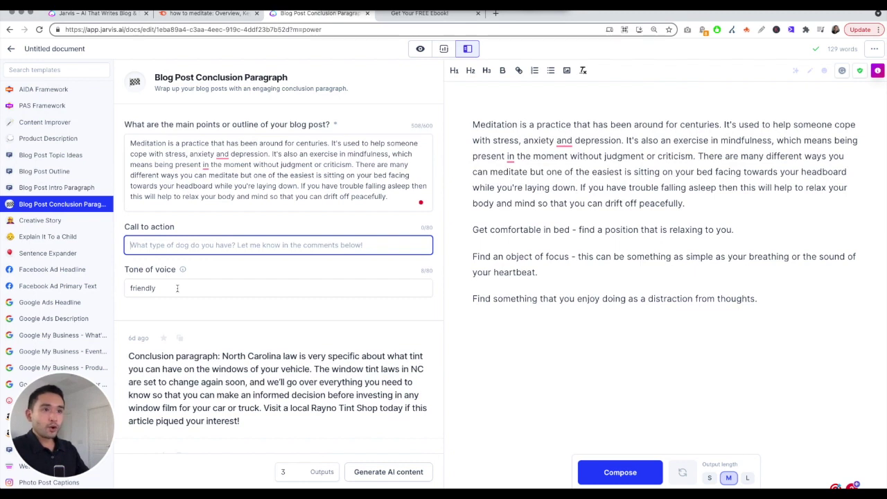
left_click(177, 288)
left_click(372, 470)
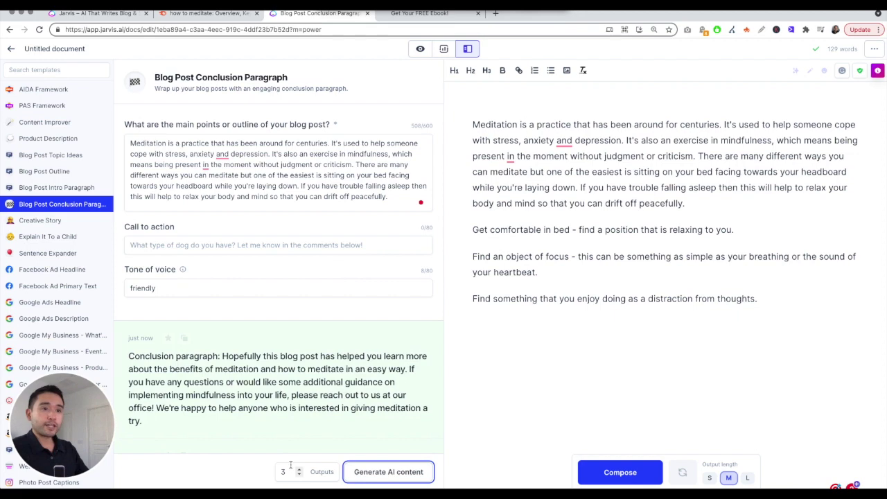
Step: Copy the generated conclusion that begins 'Hopefully this blog post has helped you'
scroll(257, 233, "down", 3)
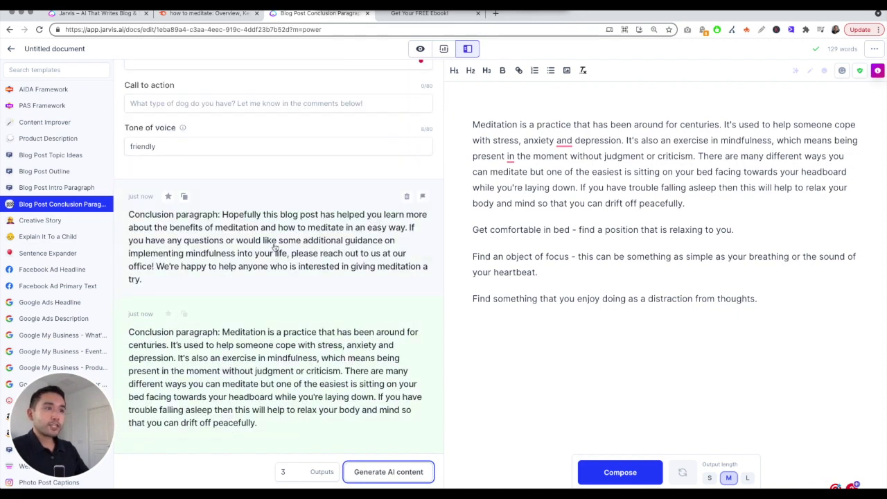
scroll(201, 271, "down", 1)
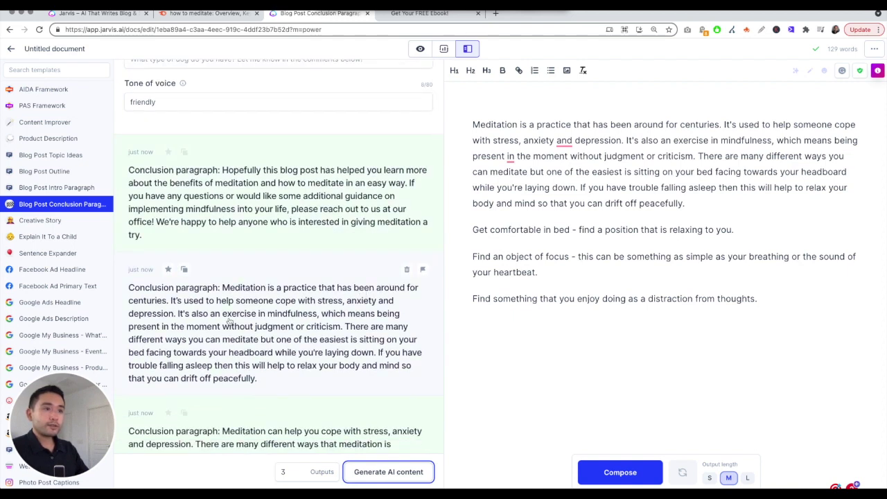
scroll(253, 335, "down", 3)
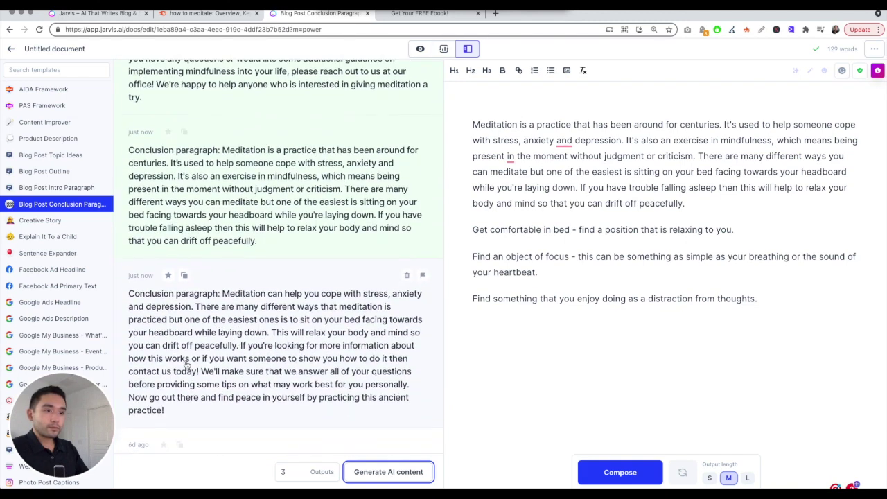
scroll(184, 370, "down", 1)
scroll(189, 373, "up", 5)
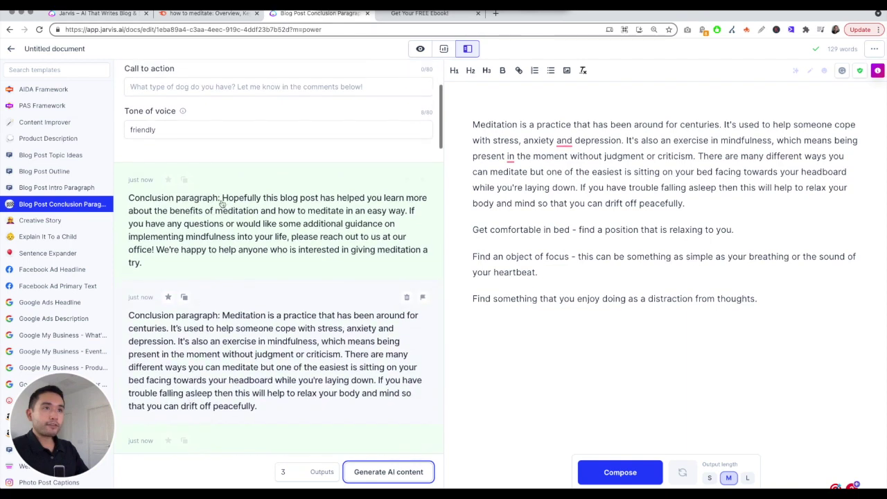
left_click(376, 188)
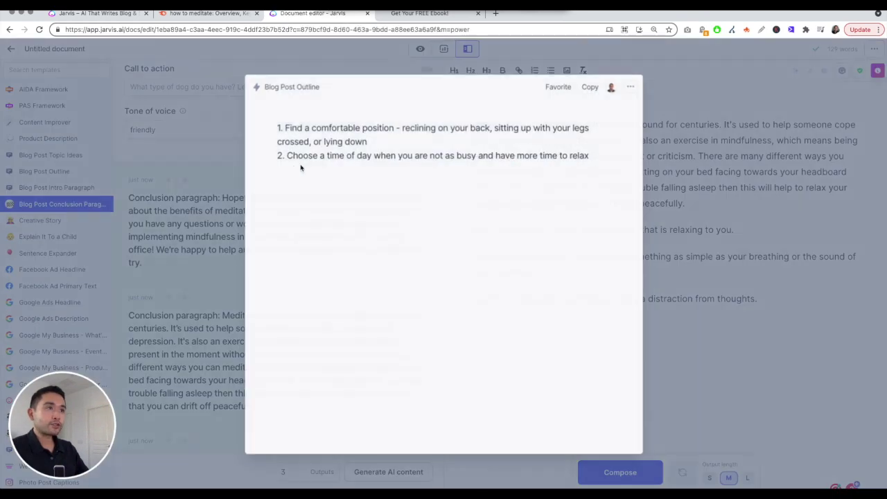
left_click(586, 89)
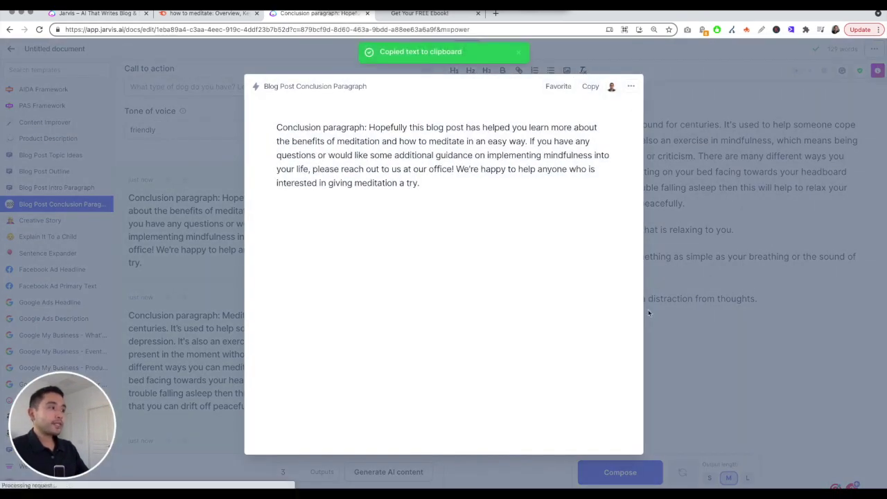
left_click(648, 348)
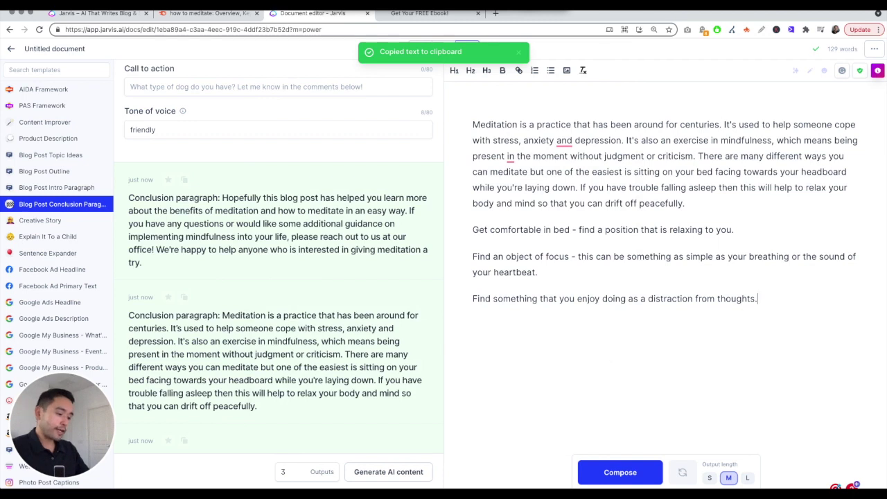
Step: Paste the conclusion after the last tip, drop its 'Conclusion paragraph:' label, and add a comma after 'Hopefully'
key("ctrl+v")
left_click_drag(569, 352, 439, 352)
key("BackSpace")
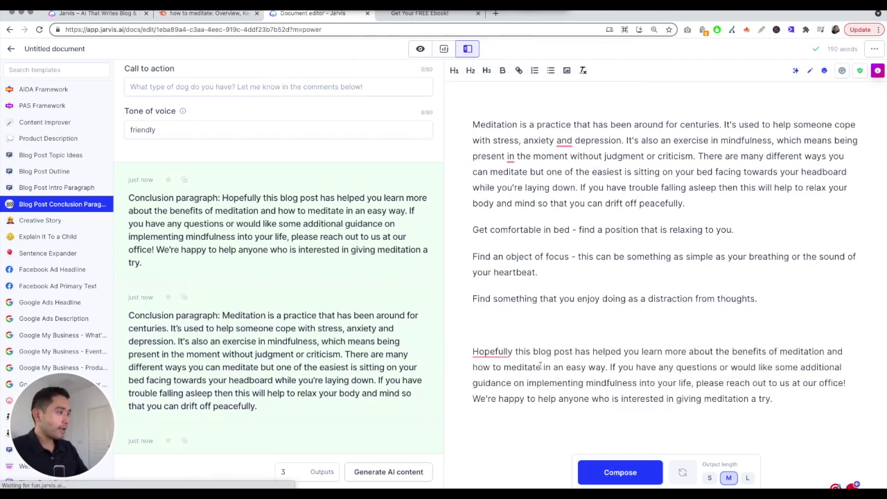
mouse_move(493, 353)
left_click(513, 368)
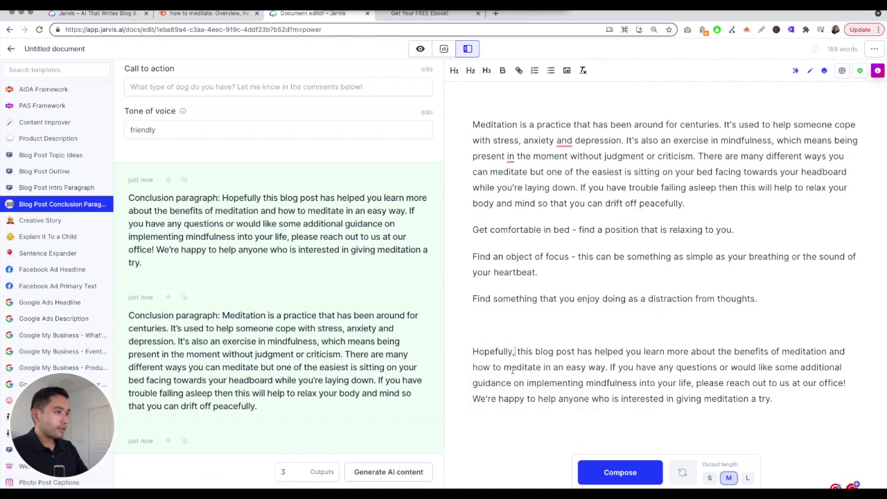
Step: Switch to Focus mode and select the 'Get comfortable in bed' tip line
left_click(748, 232)
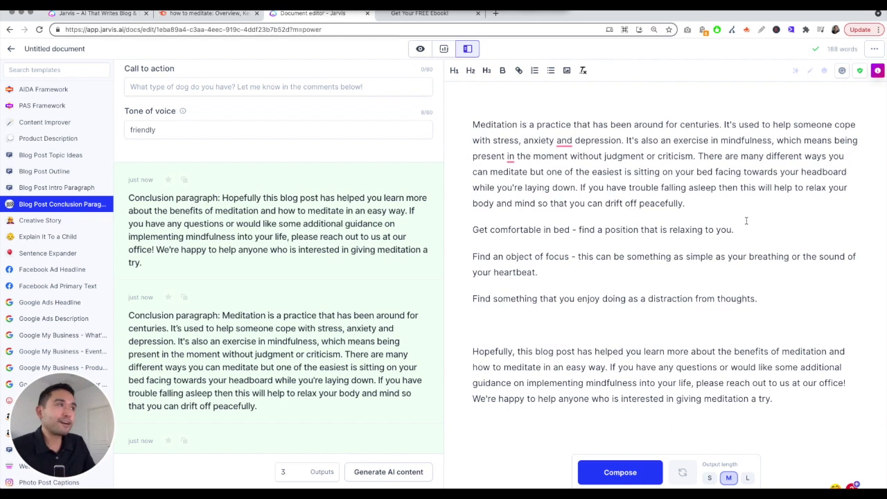
triple_click(756, 222)
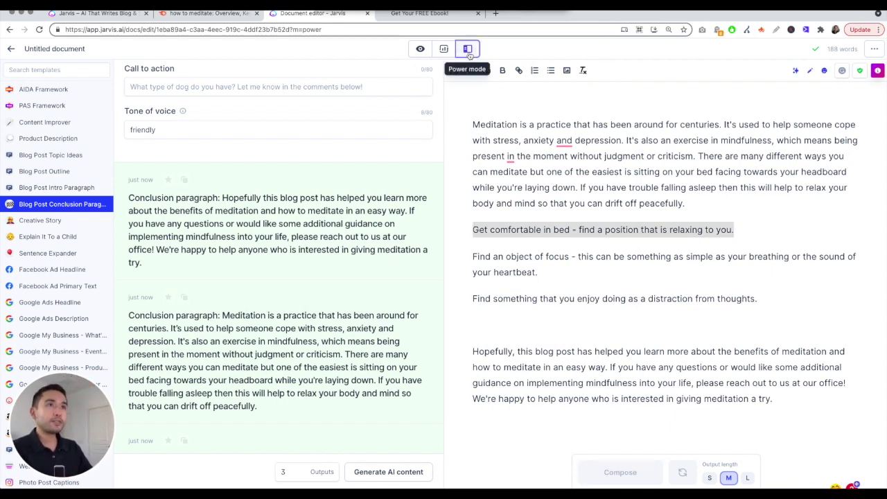
left_click(420, 49)
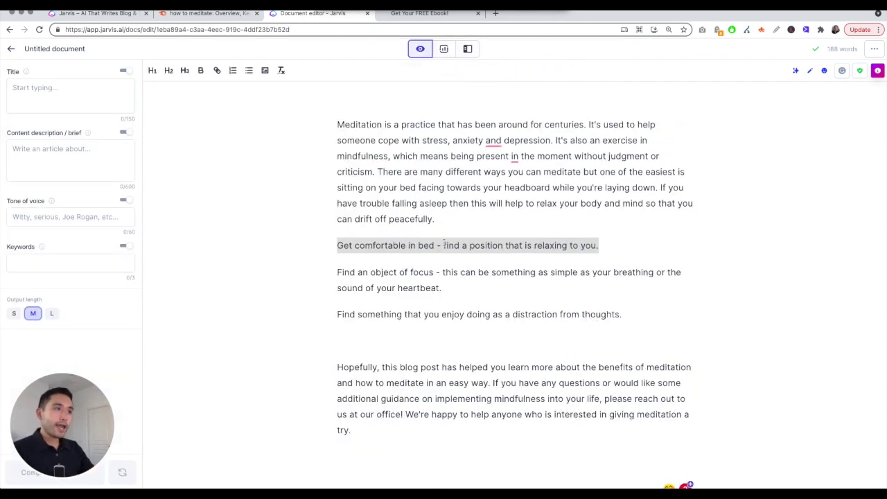
left_click(442, 247)
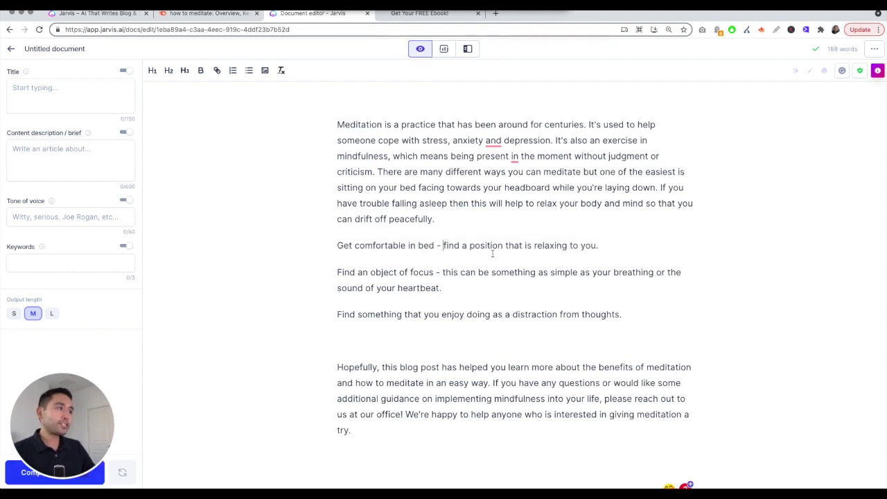
left_click(600, 245)
left_click_drag(598, 245, 331, 247)
Step: Paste the tip in as the content brief and Compose more text after it
left_click(38, 153)
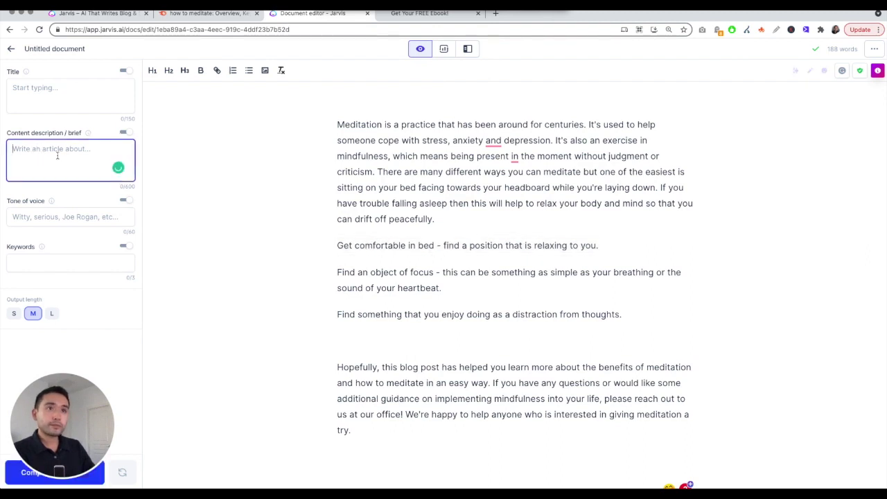
key("super+v")
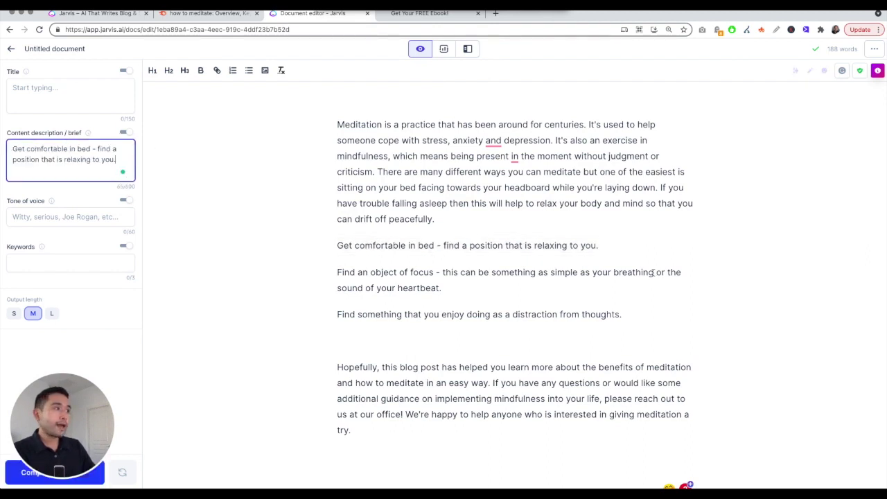
left_click(632, 250)
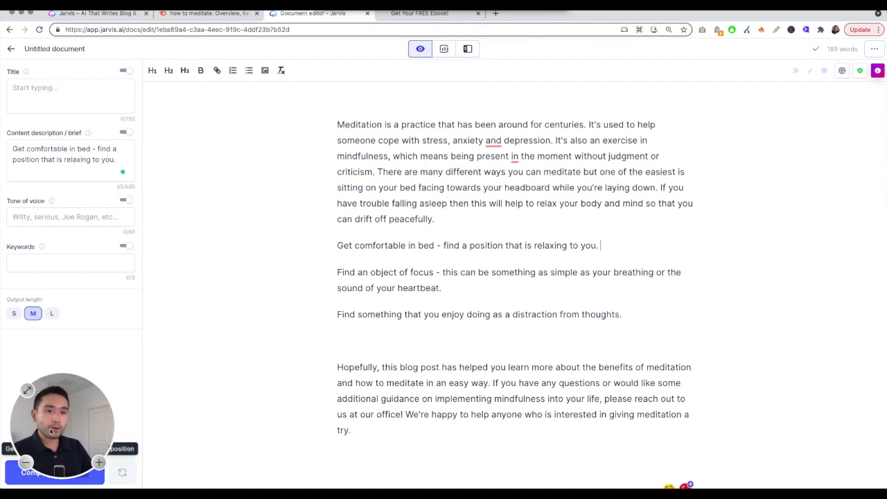
mouse_move(51, 428)
left_mouse_down()
mouse_move(236, 403)
mouse_move(51, 426)
left_mouse_up()
left_click(15, 480)
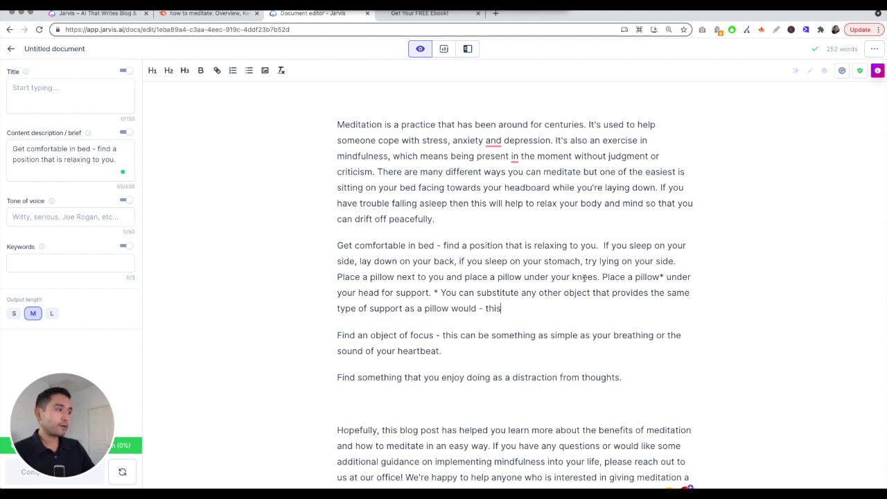
Step: Delete the stray asterisks and the dangling '- this' from the pillow advice
left_click(437, 292)
key("BackSpace")
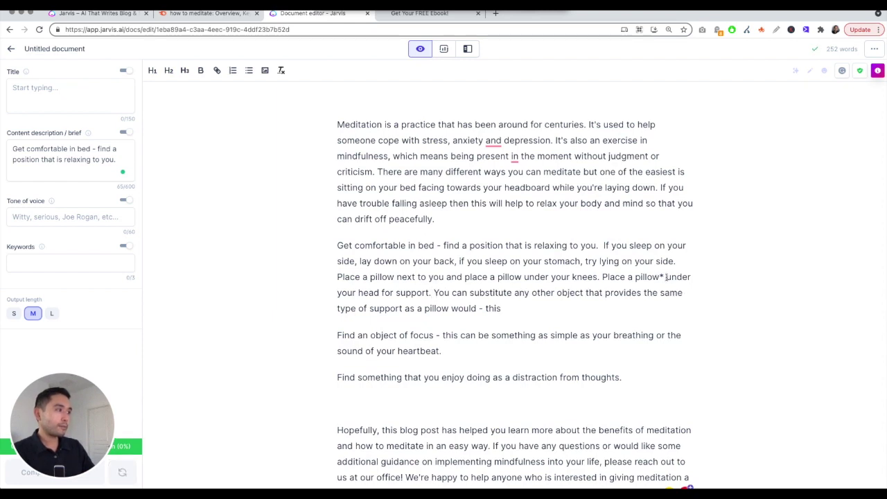
left_click(663, 277)
key("BackSpace")
left_click_drag(454, 293, 659, 295)
key("Down")
key("BackSpace")
key("BackSpace")
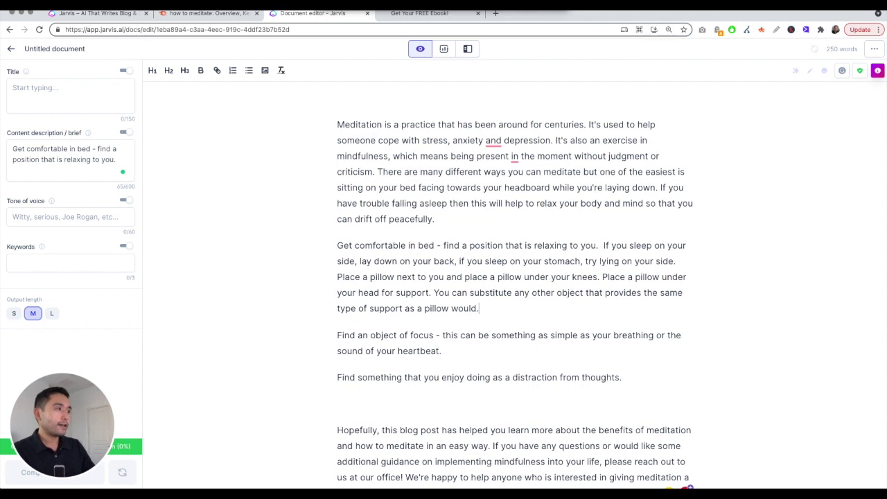
Step: Split the pillow advice off onto its own paragraph, starting at 'If you sleep'
left_click(602, 245)
key("Return")
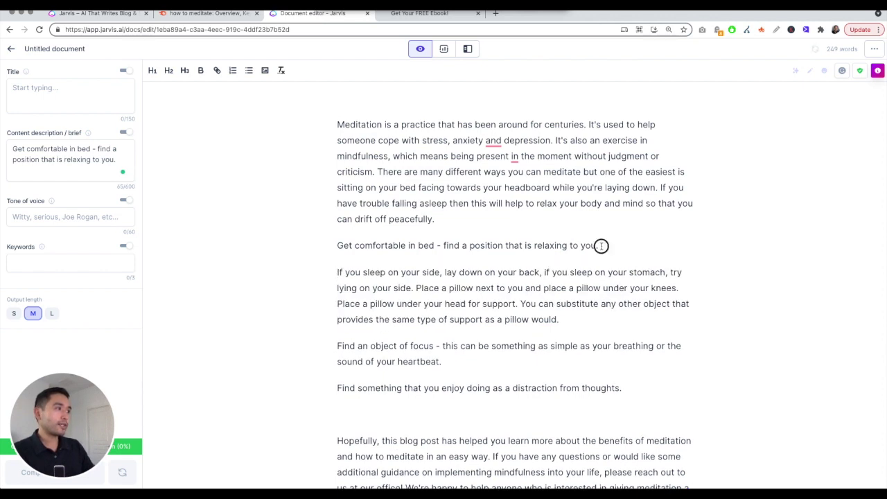
left_click_drag(600, 245, 338, 240)
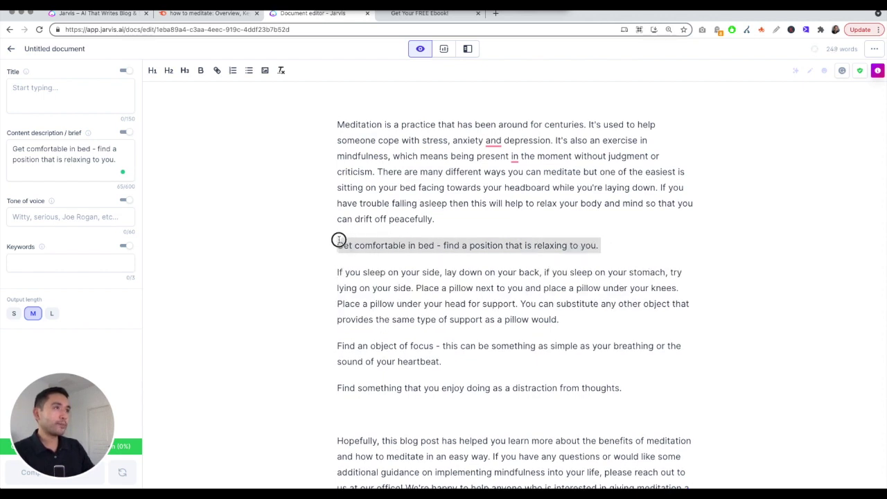
Step: Make the first tip an H2 heading and add a blank line above the intro
left_click(168, 70)
left_click(357, 138)
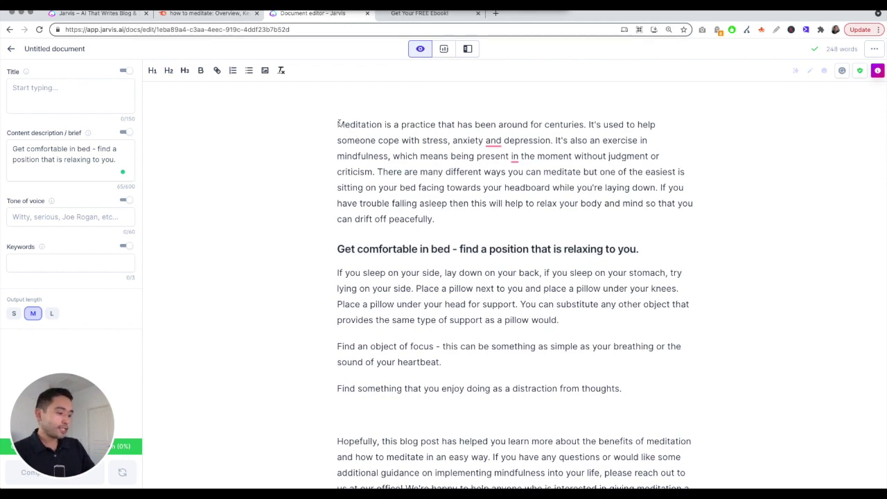
left_click(339, 124)
key("Return")
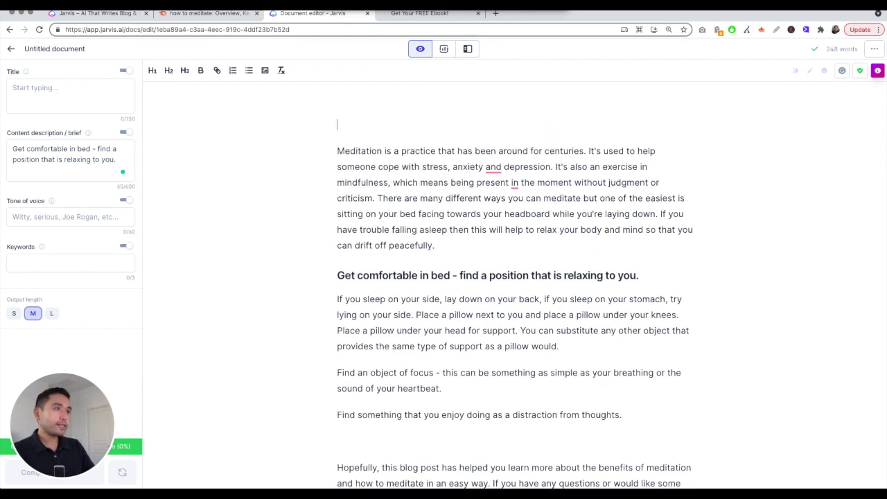
Step: Copy the keyword 'how to meditate in bed' from the Semrush keyword research tab
left_click(232, 19)
left_click_drag(201, 320, 142, 321)
right_click(178, 321)
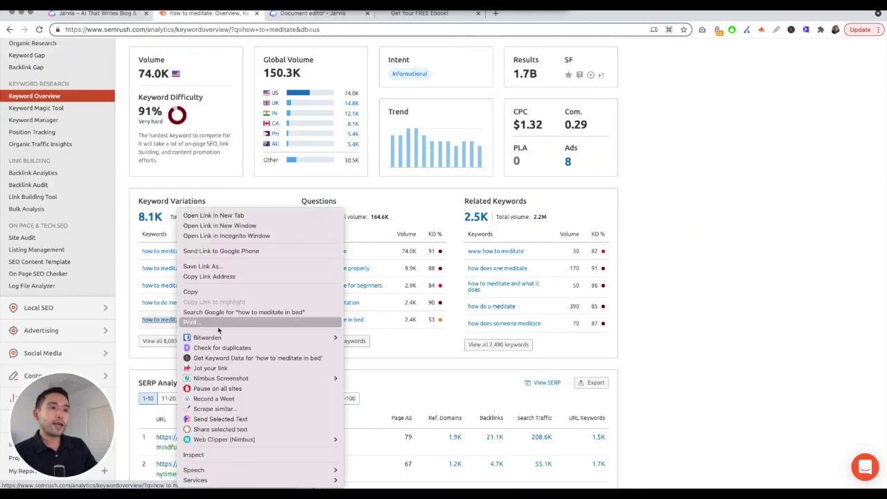
left_click(226, 292)
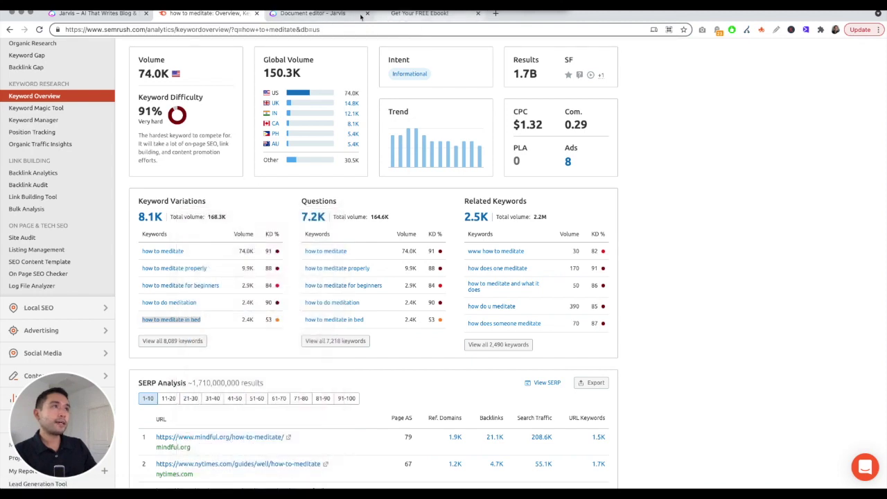
Step: Type '3 Tips on' and paste the keyword as plain text on the title line
left_click(335, 19)
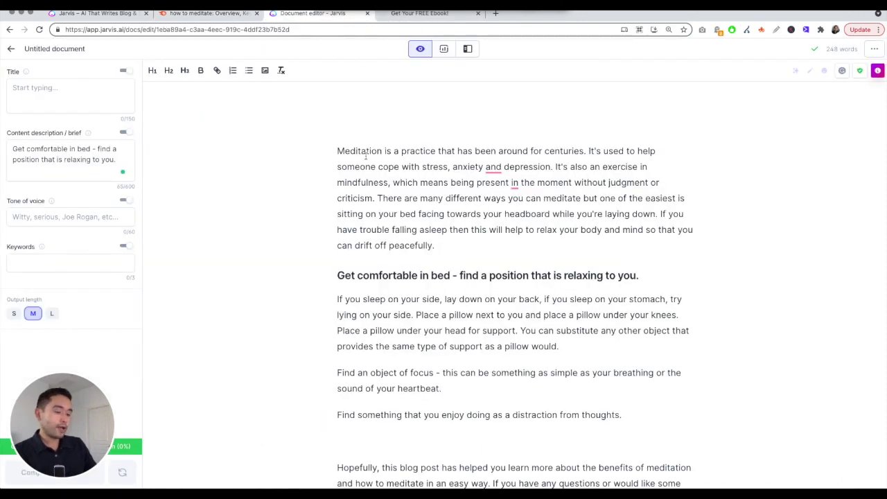
type("3 Tips O")
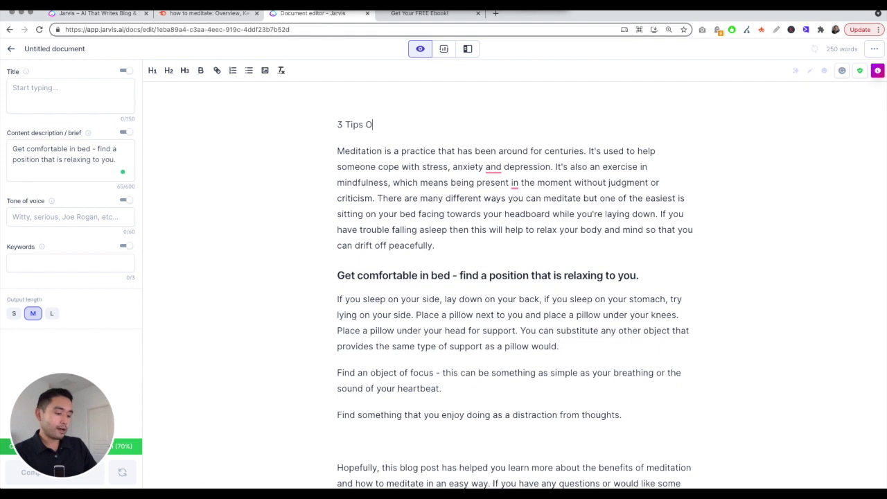
type("n")
key("super+v")
key("super+z")
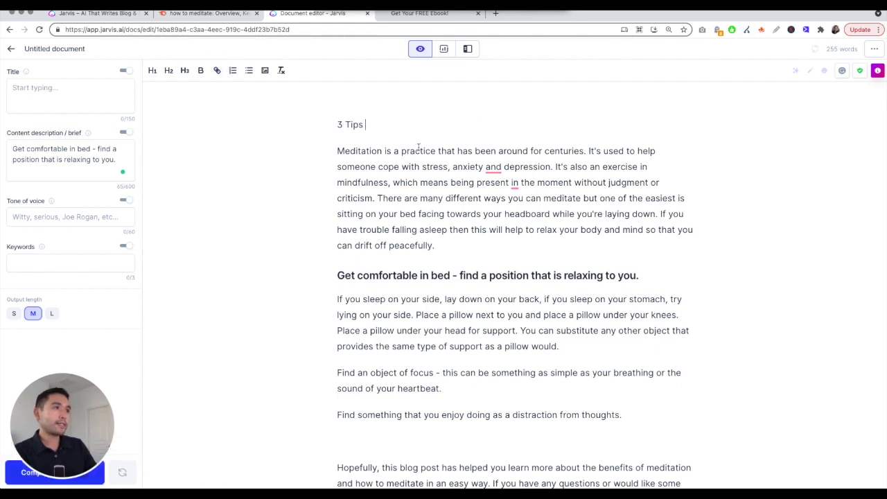
type("on")
key("super+shift+v")
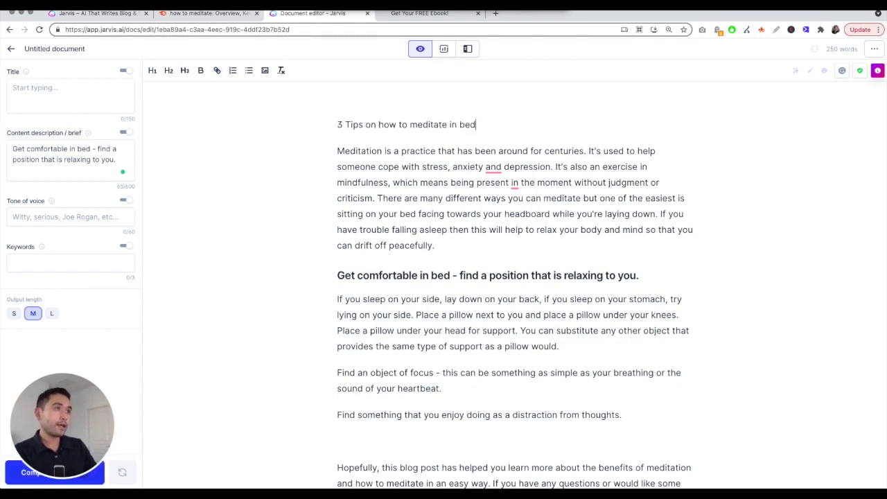
Step: Capitalise 'How', 'Meditate' and 'Bed' in the title
left_click(383, 124)
key("BackSpace")
type("H")
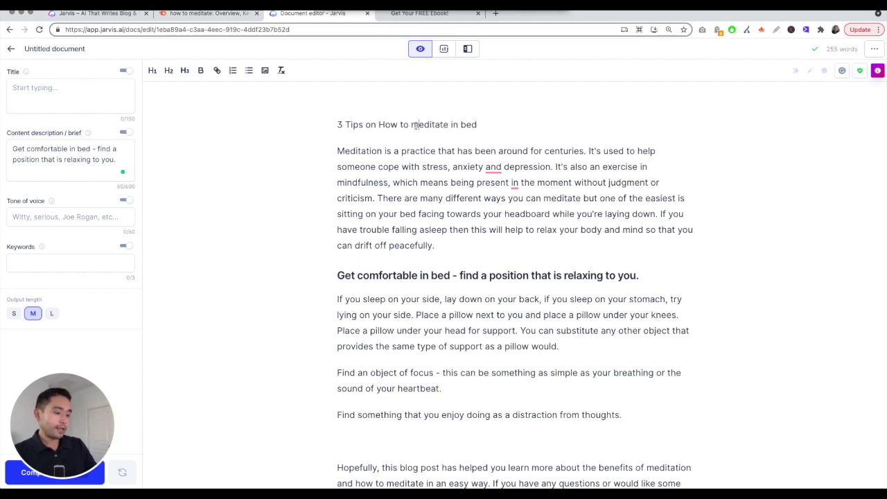
left_click(417, 125)
key("BackSpace")
type("M")
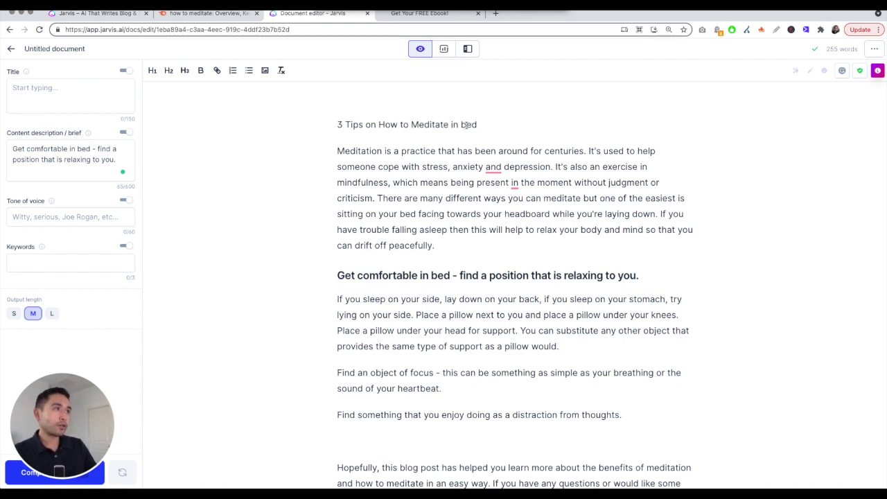
left_click(464, 125)
key("BackSpace")
type("B")
Step: Make '3 Tips on How to Meditate in Bed' an H1 heading
left_click_drag(487, 125, 337, 124)
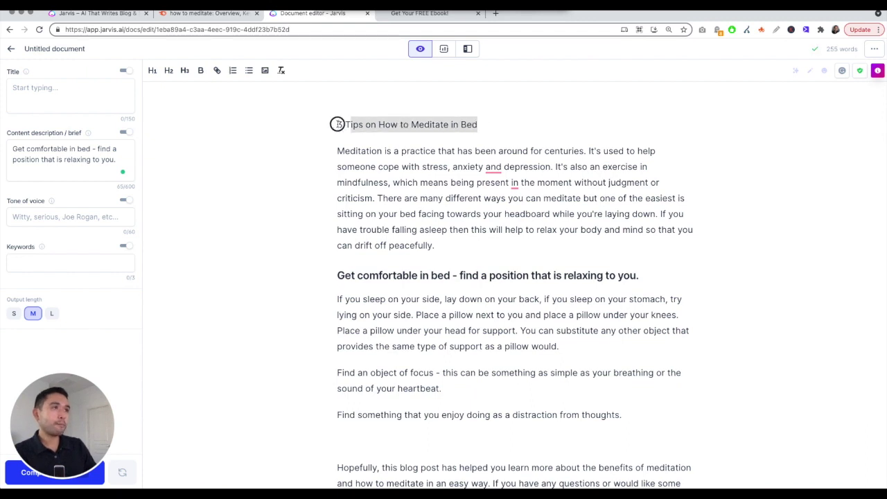
left_click(152, 70)
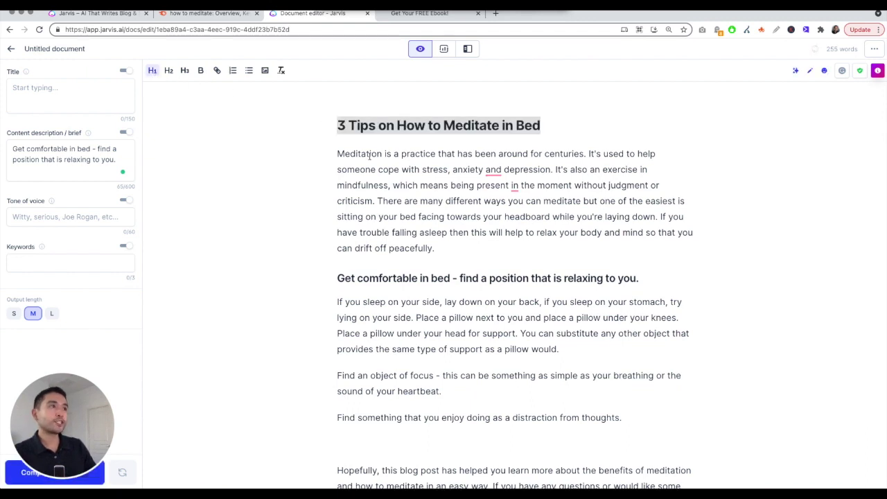
left_click(402, 170)
Step: Use the 'Find an object of focus' tip as the content brief and Compose after it
scroll(400, 267, "down", 3)
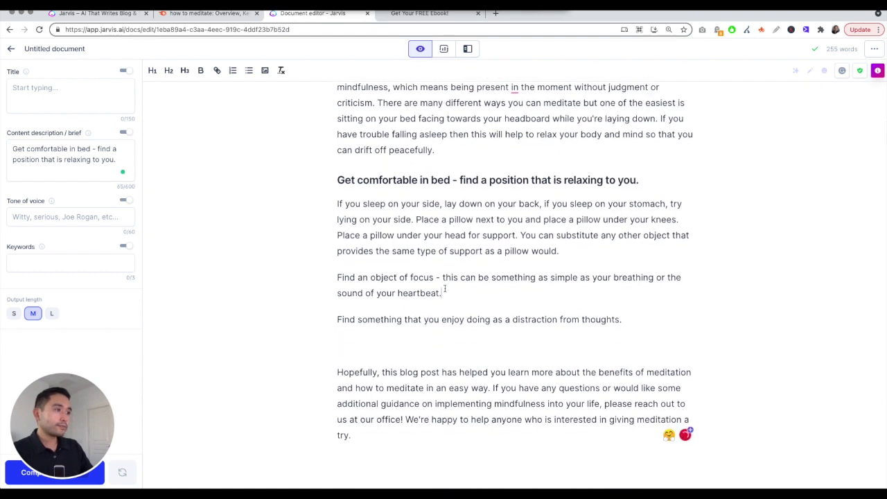
left_click_drag(441, 293, 326, 281)
key("ctrl+c")
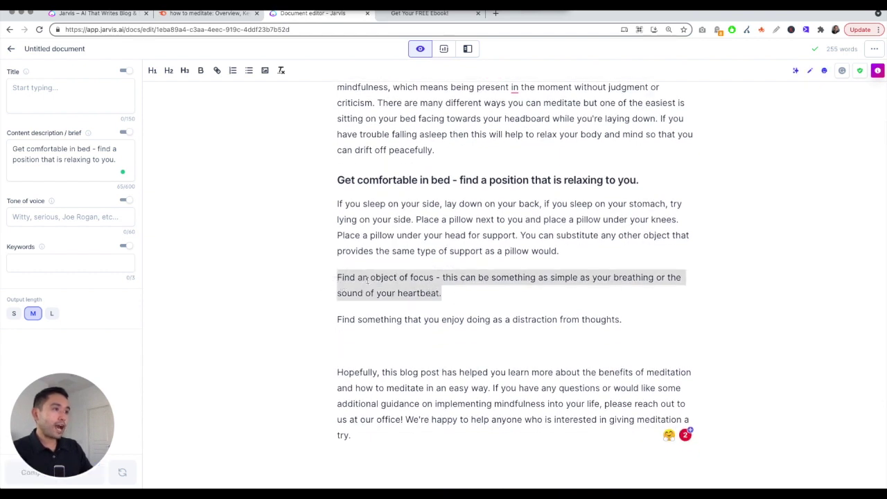
left_click(90, 170)
key("ctrl+a")
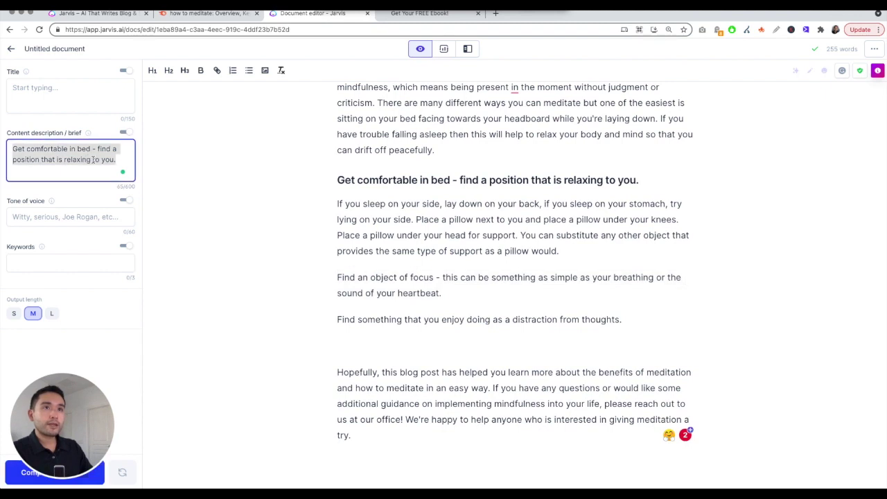
key("ctrl+v")
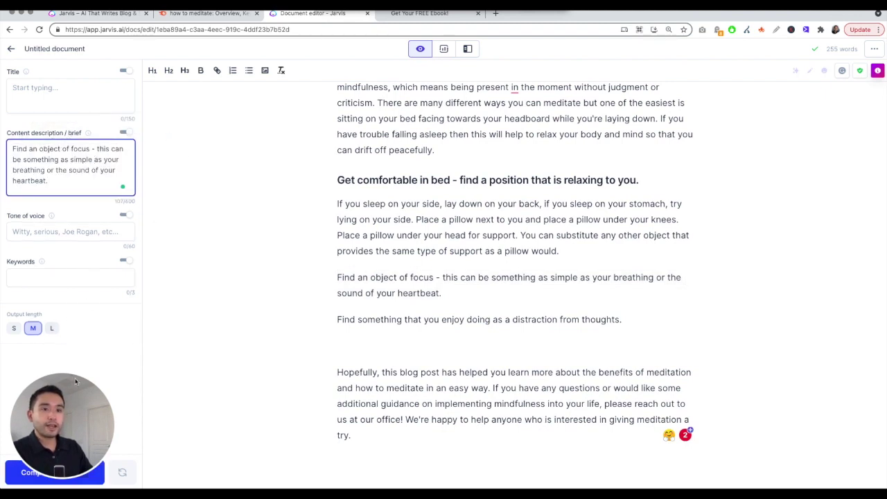
left_click(437, 339)
left_click(459, 278)
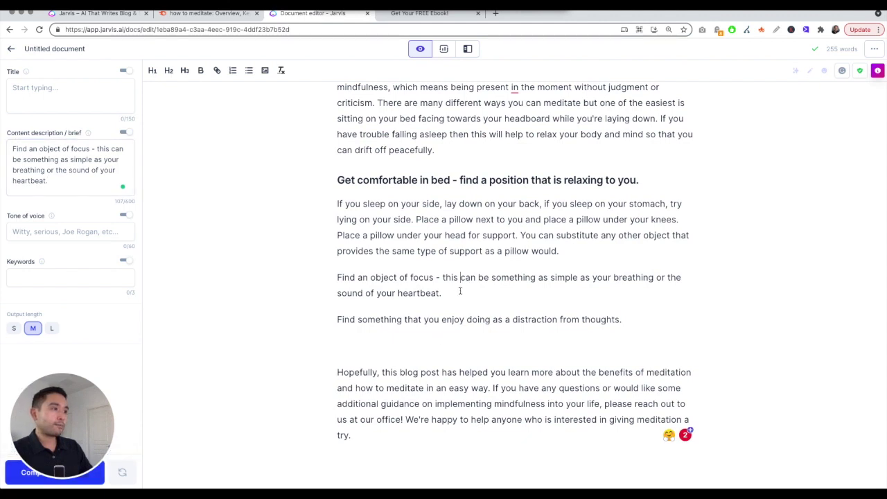
left_click(29, 476)
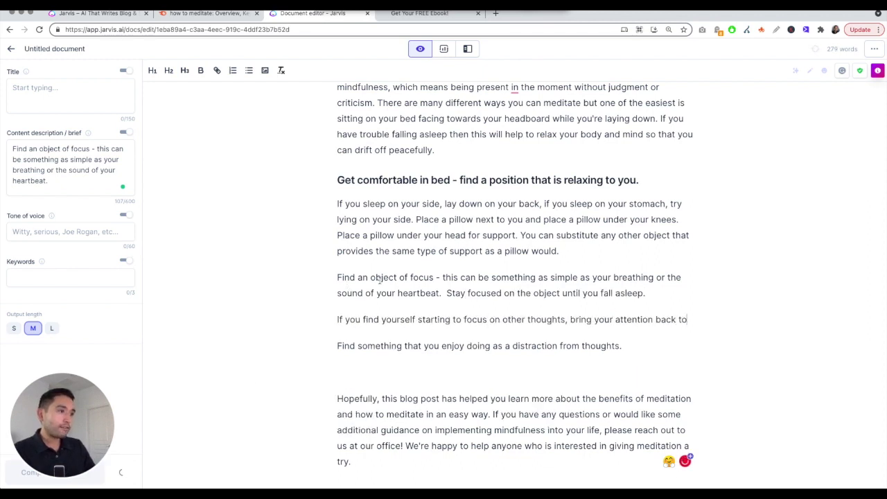
Step: Undo the misplaced generated text and put the focus paragraph, minus its last sentence, in the brief
left_click(444, 278)
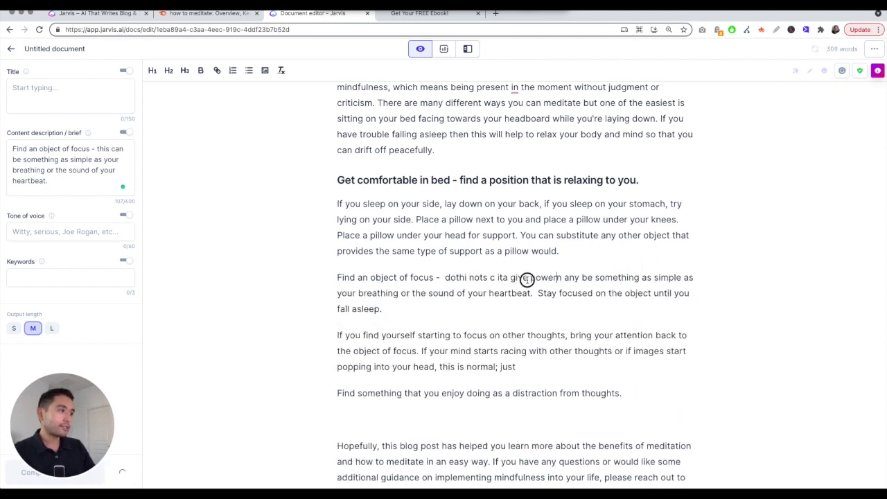
key("ctrl+z")
key("ctrl+z")
key("ctrl+z")
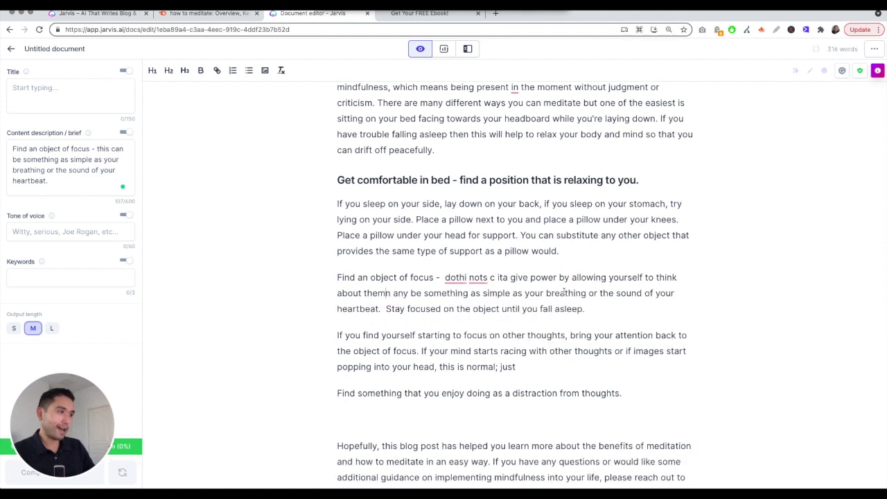
left_click(645, 294)
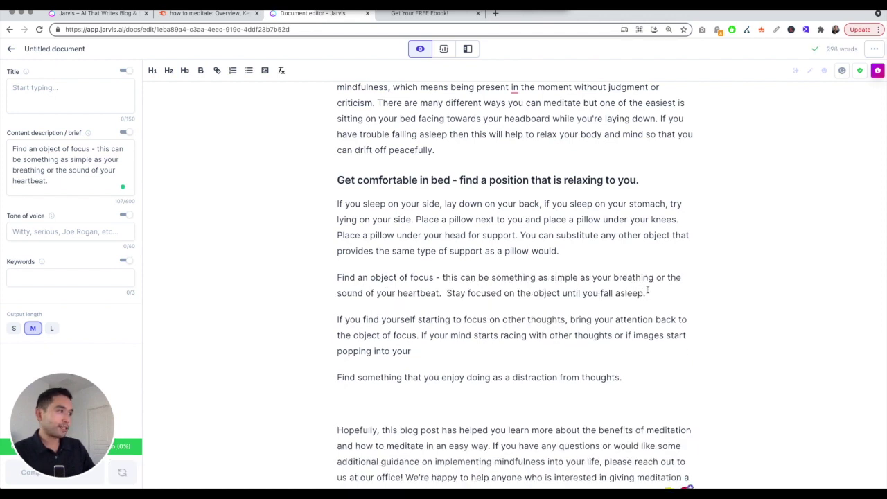
left_click_drag(652, 293, 337, 280)
key("ctrl+c")
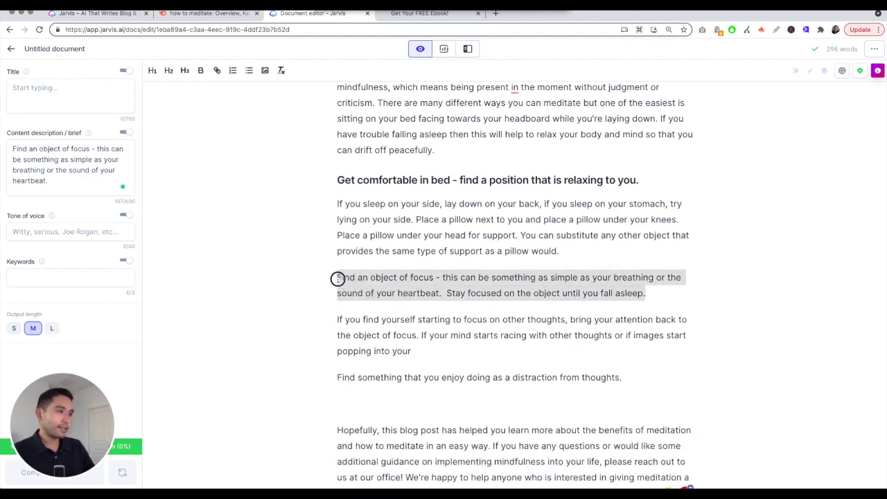
triple_click(70, 167)
key("ctrl+v")
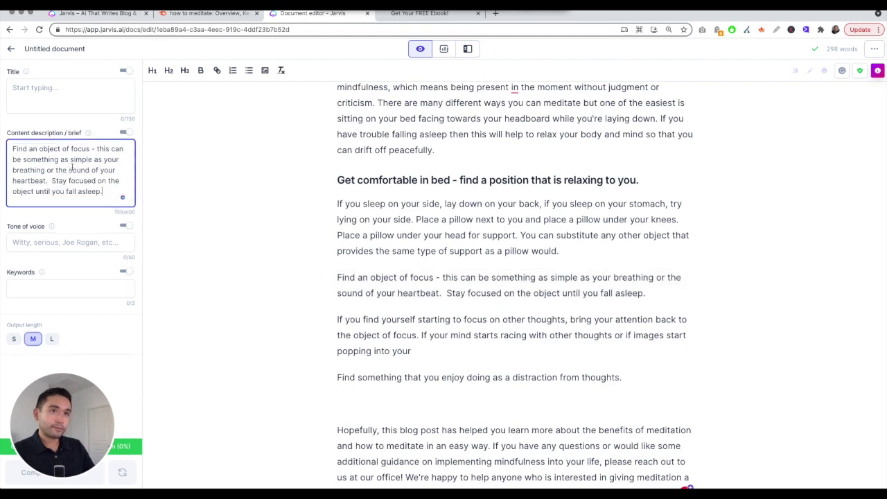
left_click_drag(46, 181, 118, 198)
key("BackSpace")
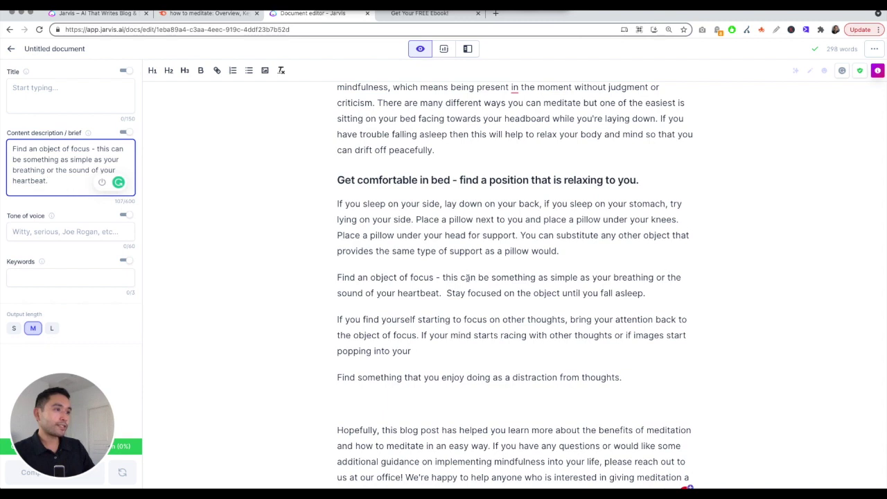
Step: Delete the sentence 'Stay focused on the object until you fall asleep.'
left_click(447, 293)
left_click_drag(445, 293, 648, 293)
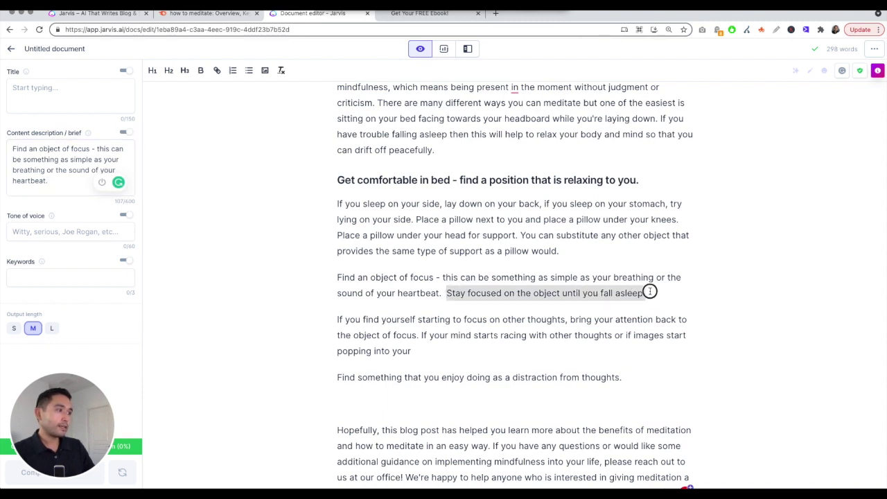
key("BackSpace")
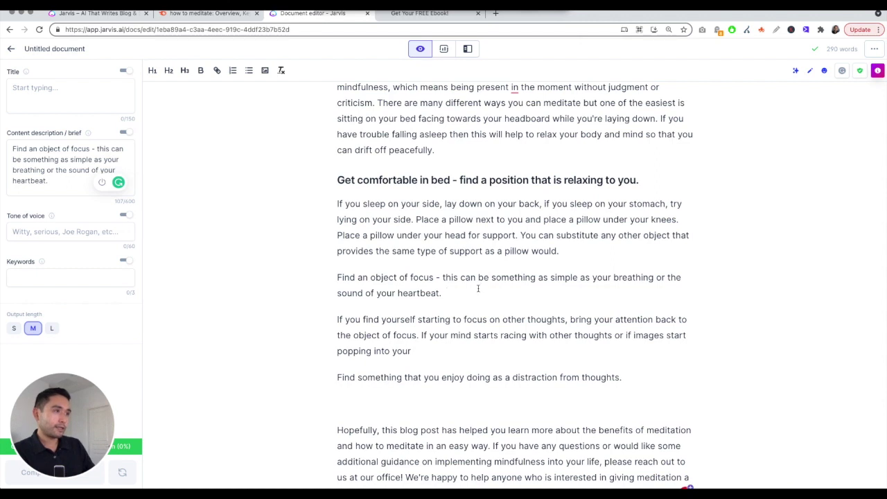
Step: Make 'Find an object of focus' an H2 heading, tidying the blank lines around the divider
key("Return")
left_click_drag(478, 288, 337, 277)
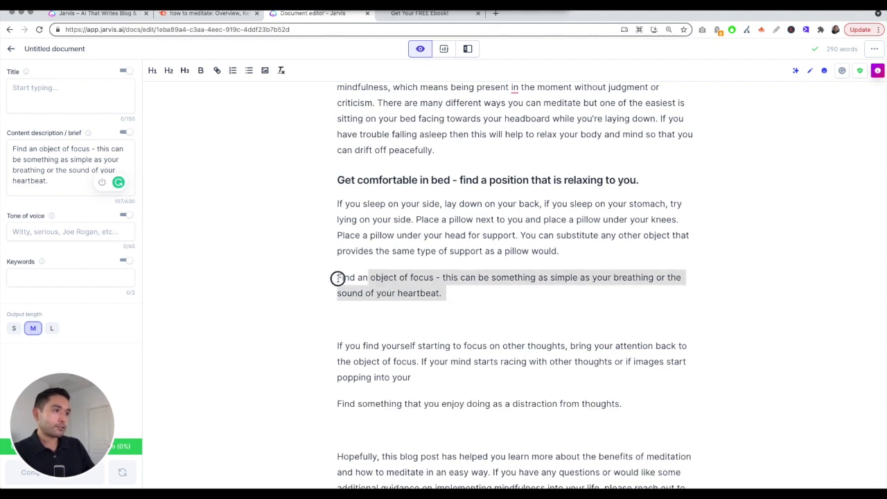
left_click(167, 71)
left_click(383, 307)
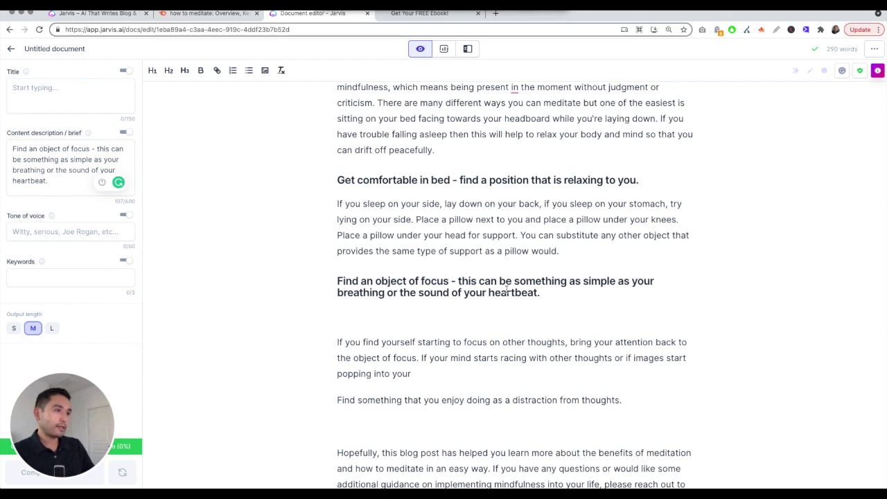
key("Return")
key("Return")
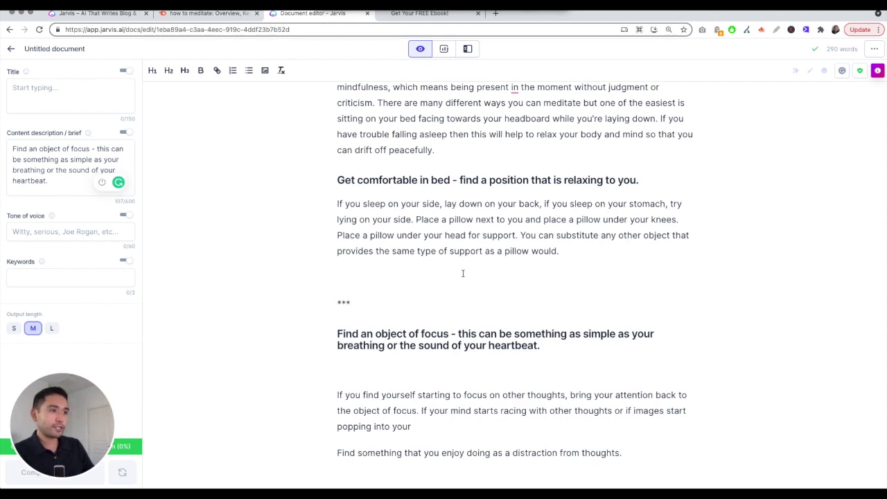
key("BackSpace")
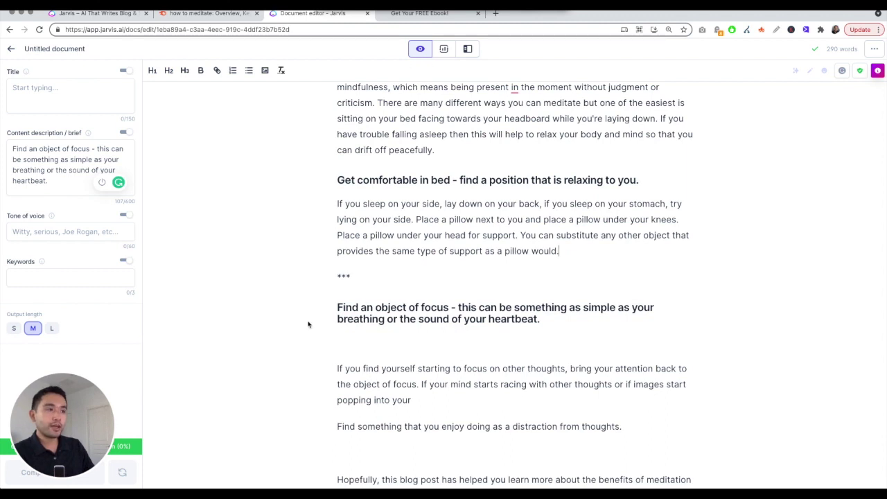
left_click(372, 343)
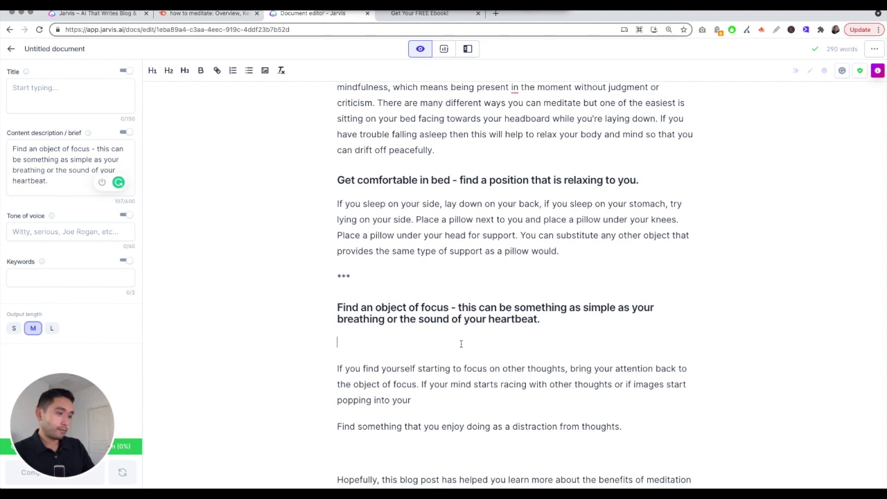
Step: Type 'Breathing is one of the more popular ways you can focus while meditating.' and Compose more
type("Breathi")
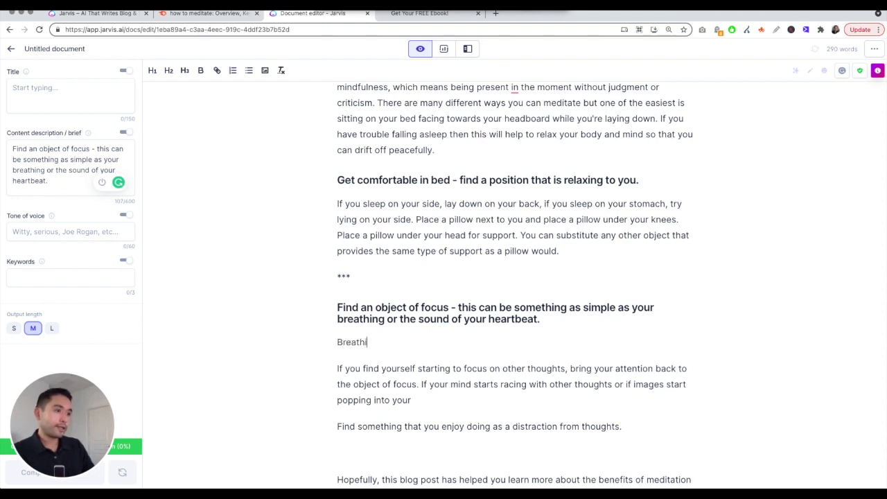
type("ng is one of")
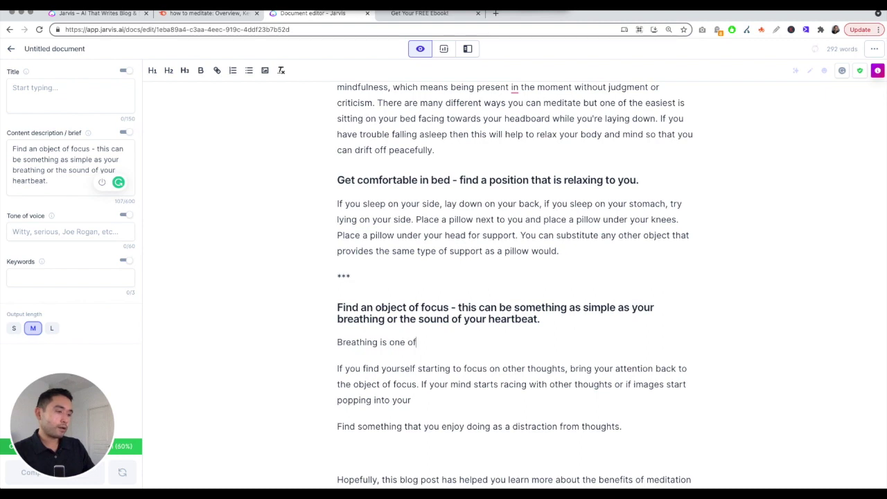
type(" the more ")
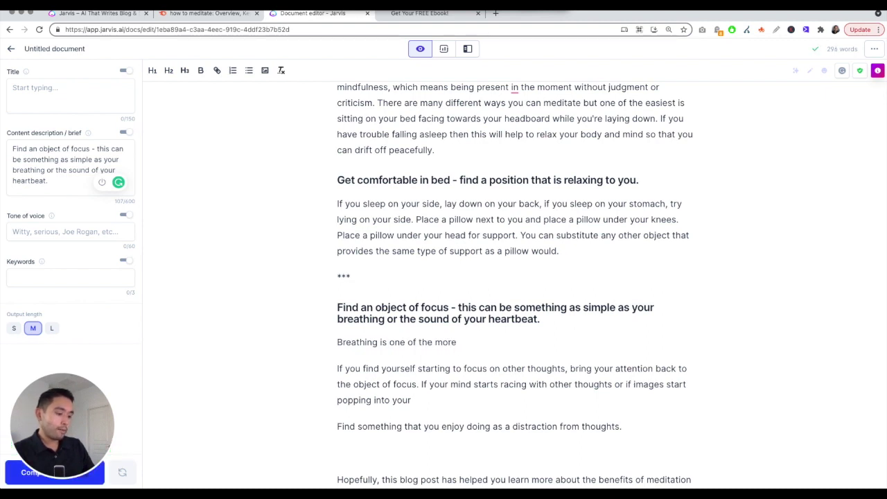
type("popular ways you can ")
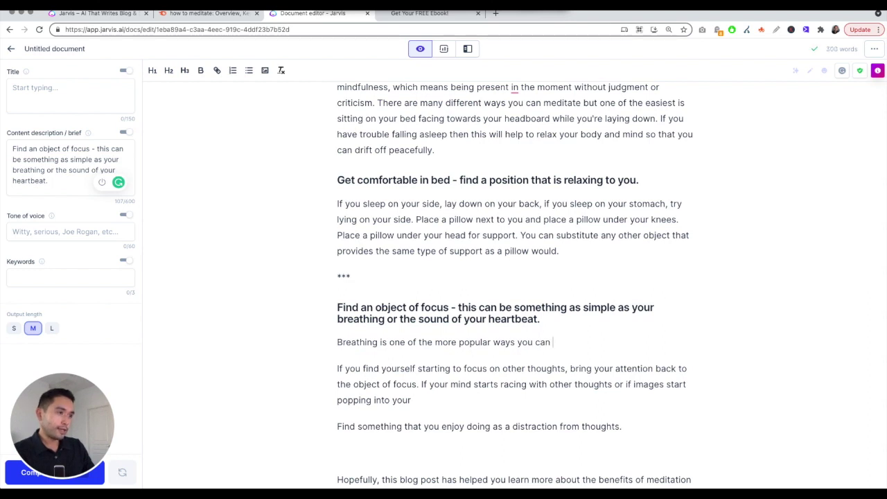
type("focus")
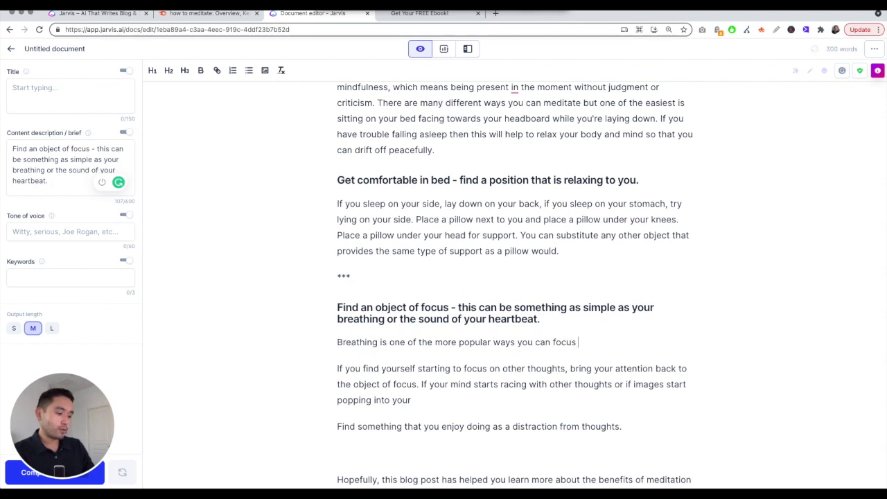
type(" while meditating.")
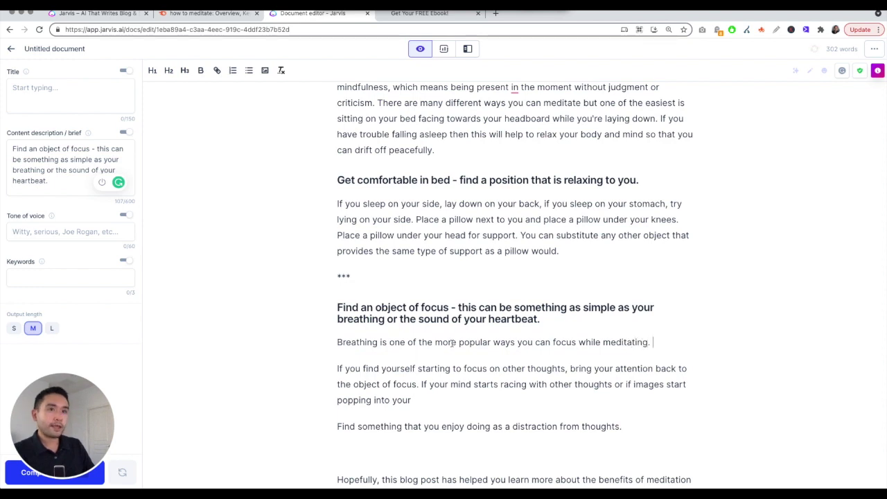
left_click(14, 480)
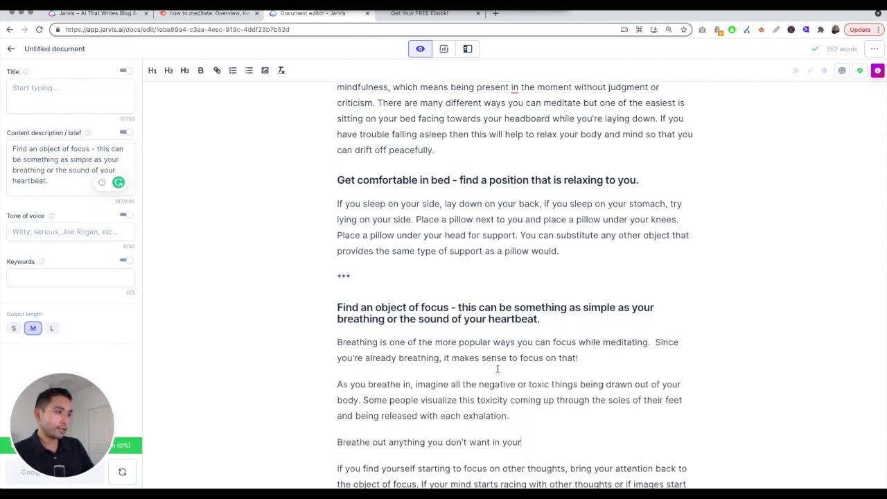
scroll(561, 363, "down", 2)
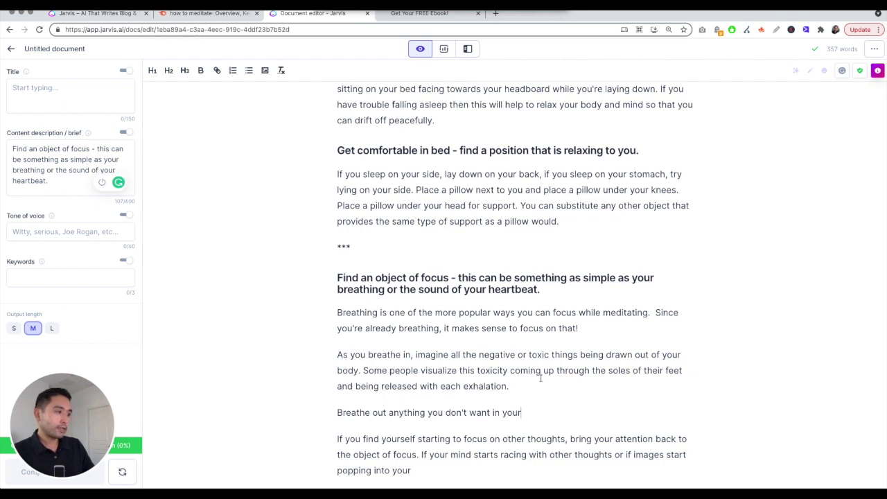
scroll(534, 380, "down", 2)
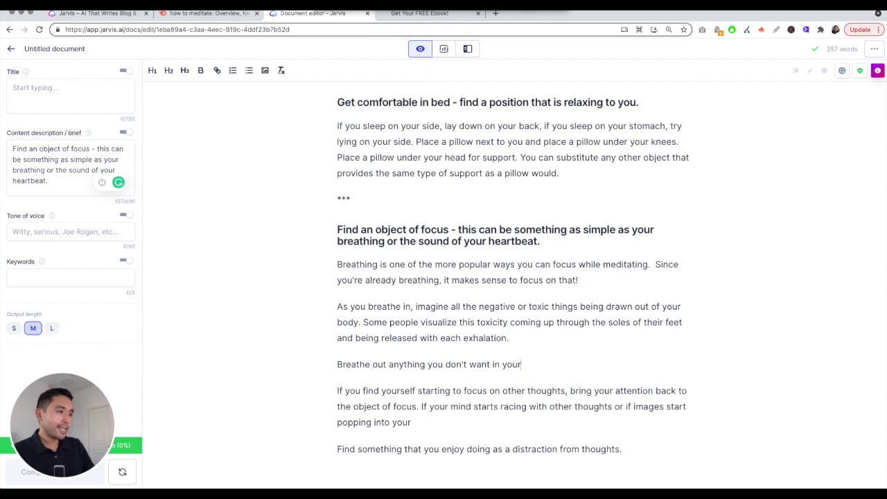
Step: Add a sentence ending 'mind that might be a distraction.', Compose again, and fix the spelling
type("mind that might be")
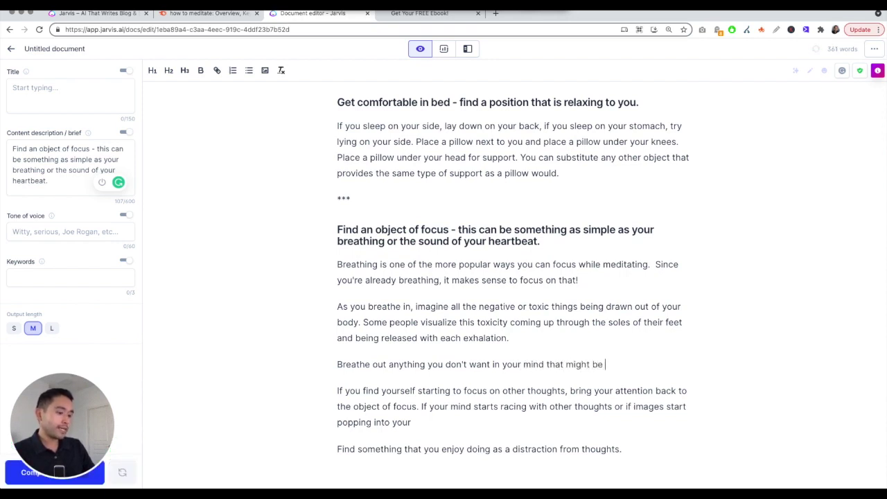
type(" a disct")
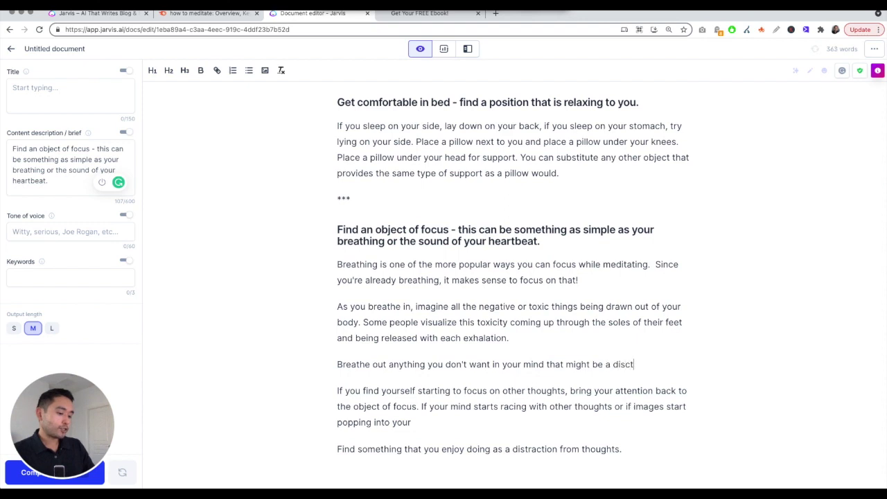
type("ration.")
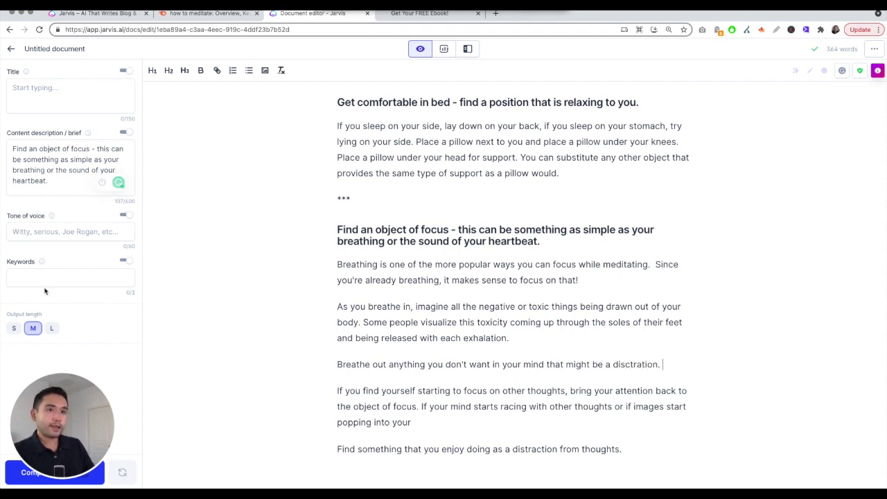
left_click(10, 476)
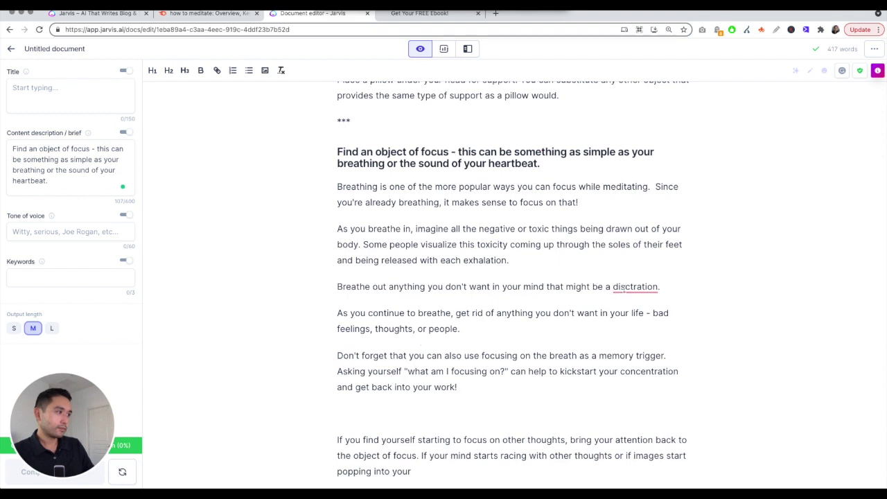
left_click(625, 289)
left_click(625, 304)
scroll(354, 368, "down", 1)
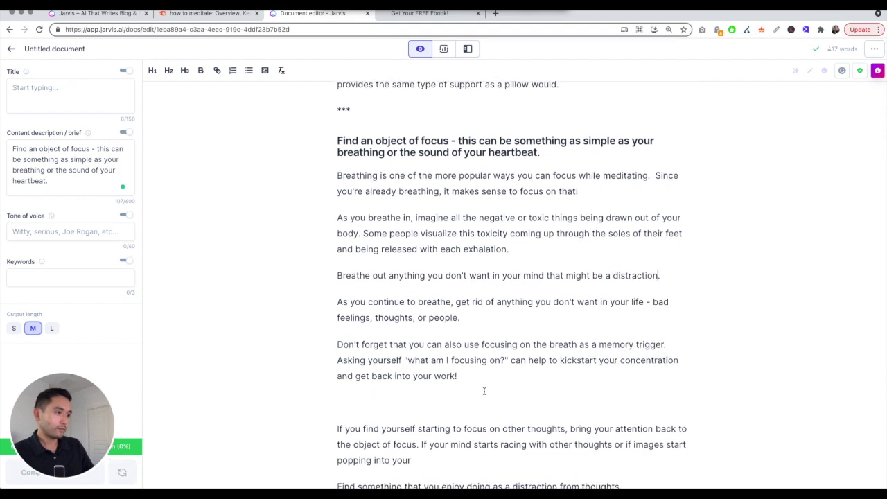
scroll(451, 395, "down", 3)
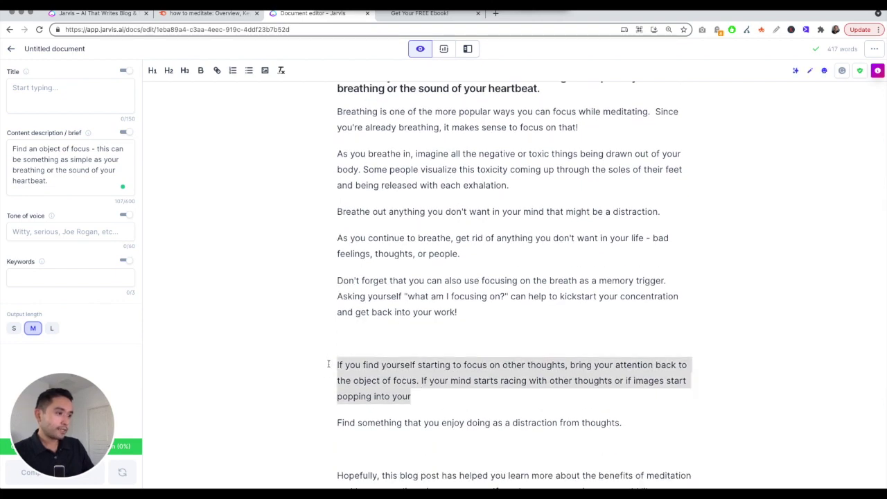
Step: Delete the 'If you find yourself' paragraph and the blank lines after 'work!'
key("BackSpace")
scroll(494, 350, "down", 1)
scroll(493, 350, "down", 5)
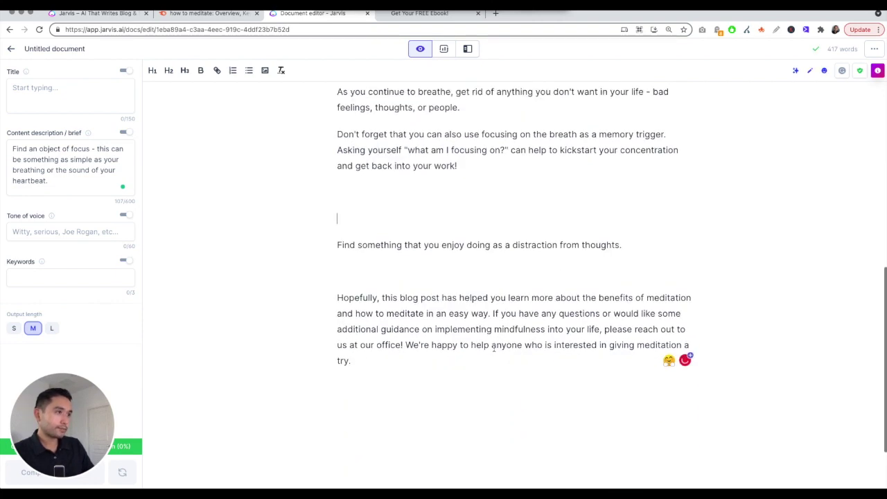
key("BackSpace")
key("BackSpace")
scroll(386, 204, "up", 2)
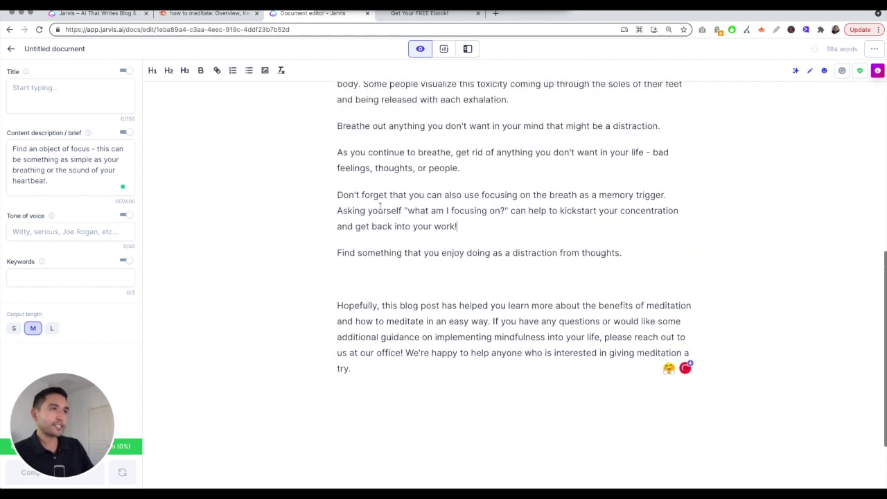
Step: Replace the 'Find something that you enjoy' line with 'Focus on your affirmation or goal that you have set.'
left_click_drag(419, 252, 638, 253)
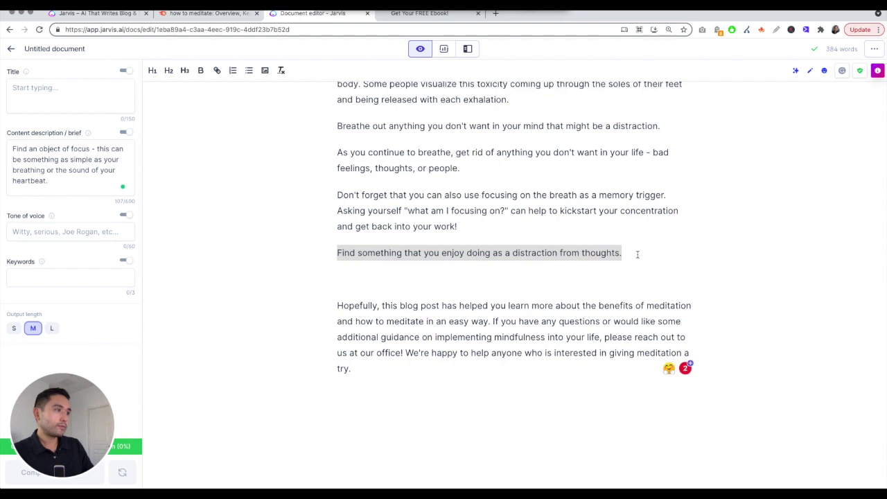
scroll(636, 254, "up", 2)
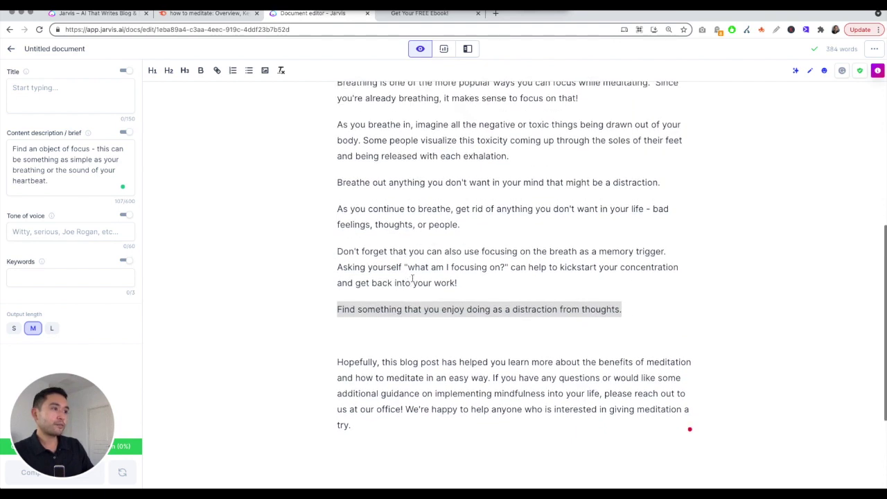
scroll(372, 282, "up", 1)
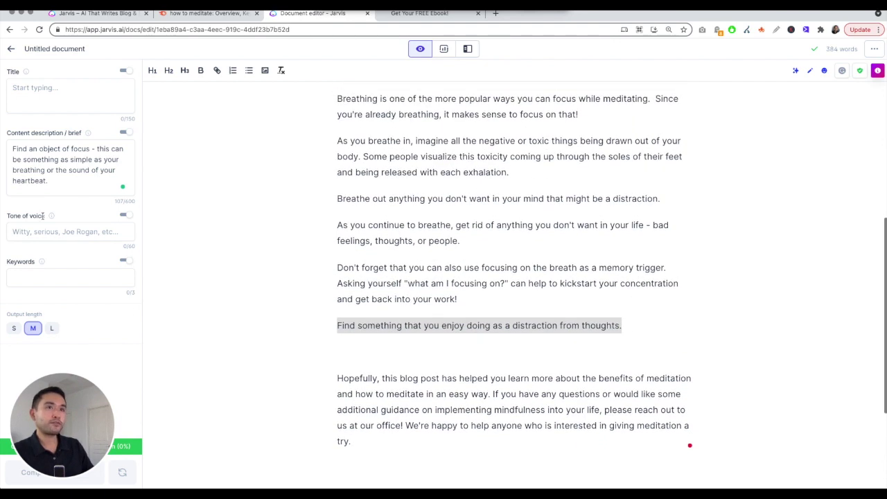
left_click(655, 340)
scroll(493, 198, "up", 2)
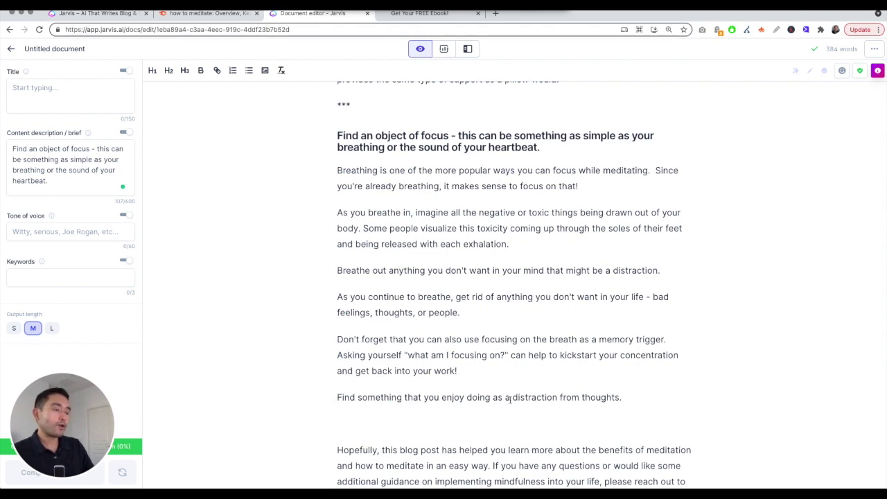
scroll(509, 400, "up", 2)
scroll(608, 396, "down", 4)
left_click_drag(622, 368, 339, 365)
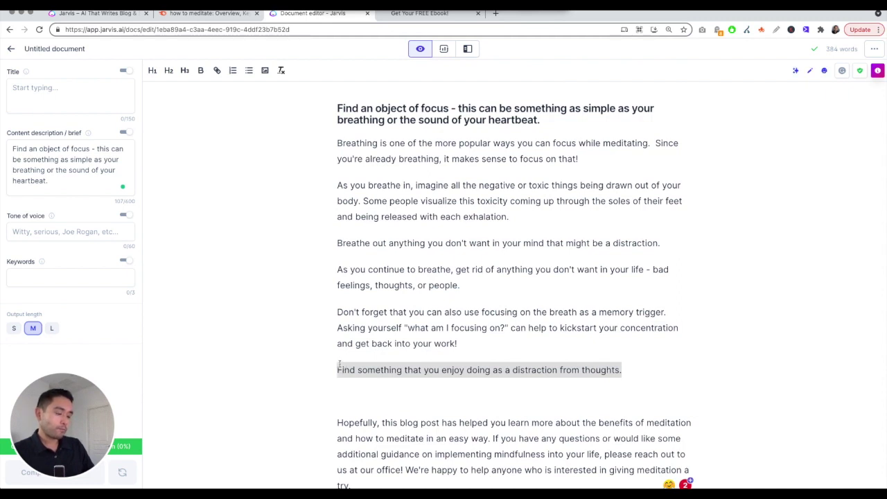
type("Focus on ")
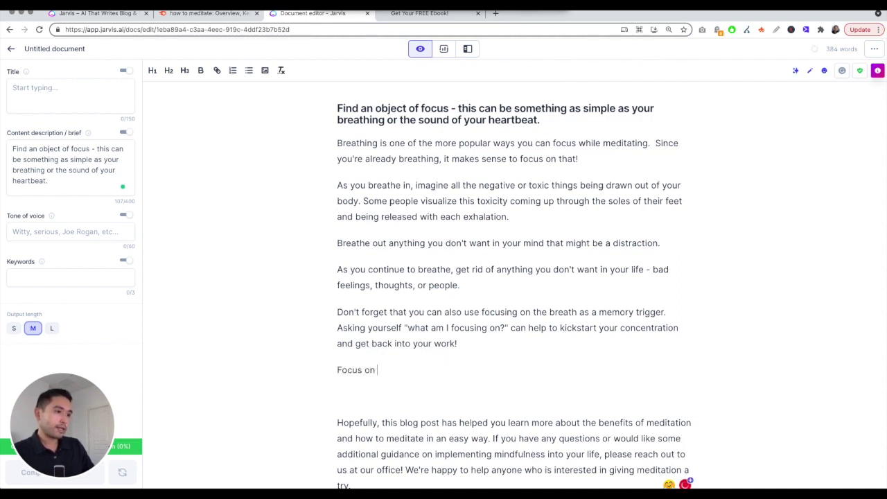
type("your af")
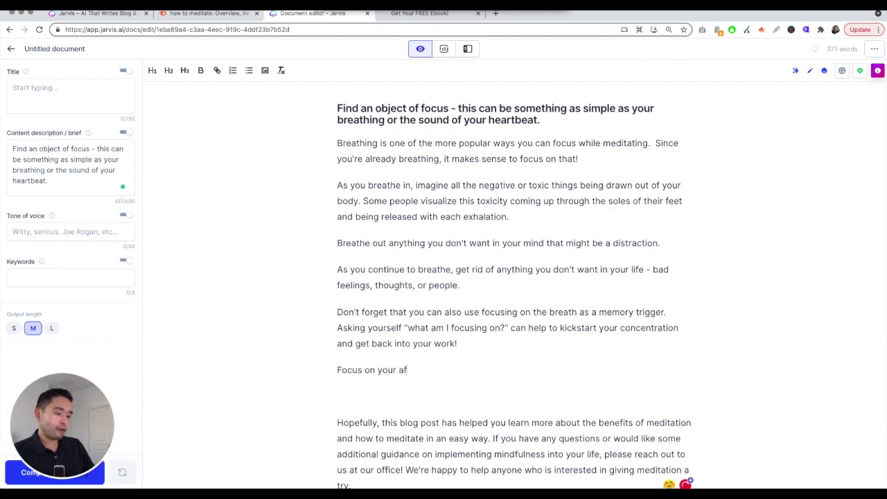
type("firmation ")
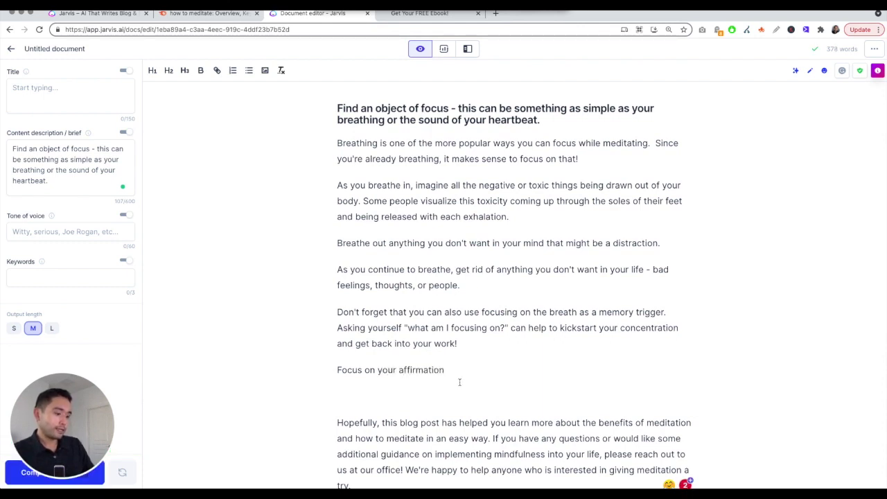
type("or goal t")
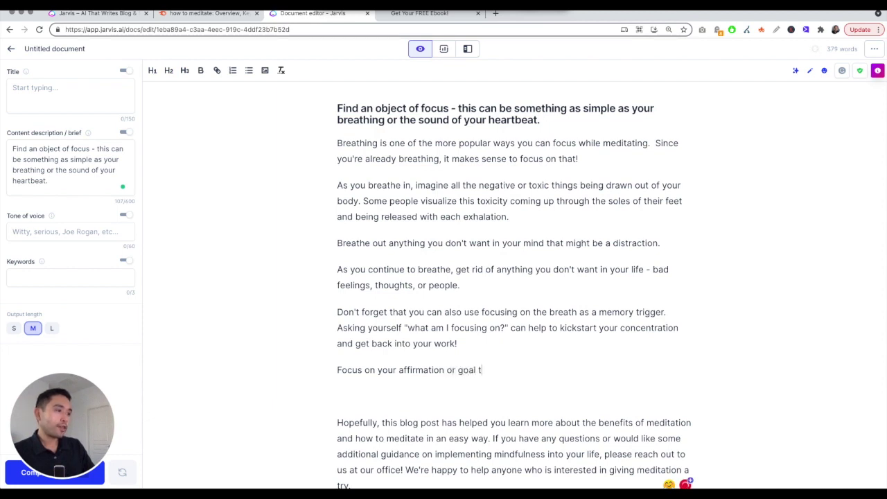
type("hat you have ")
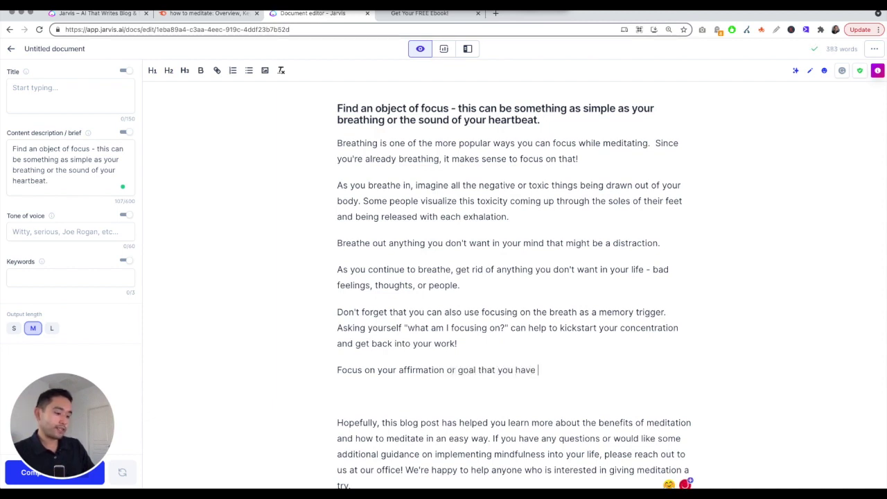
type("set.")
key("Return")
Step: Accept Grammarly's 'the affirmation' wording and select the revised line for the brief
mouse_move(414, 372)
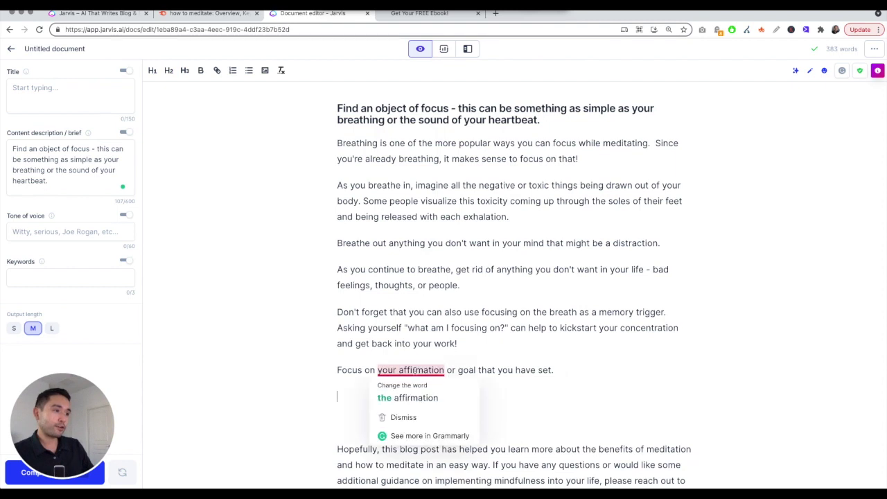
left_click(414, 397)
left_click_drag(573, 372, 336, 368)
key("ctrl+c")
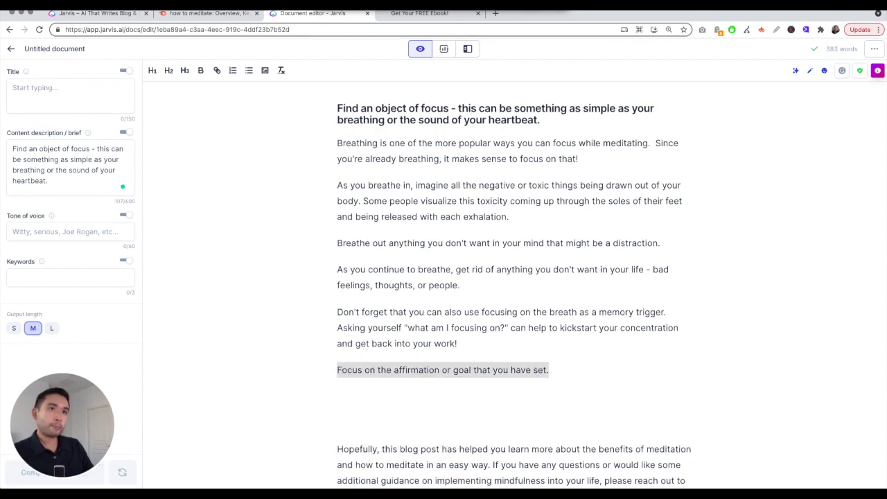
left_click(60, 164)
Step: Set the brief to the Focus line plus 'while meditating.' and Compose below the tip
key("ctrl+a")
key("ctrl+v")
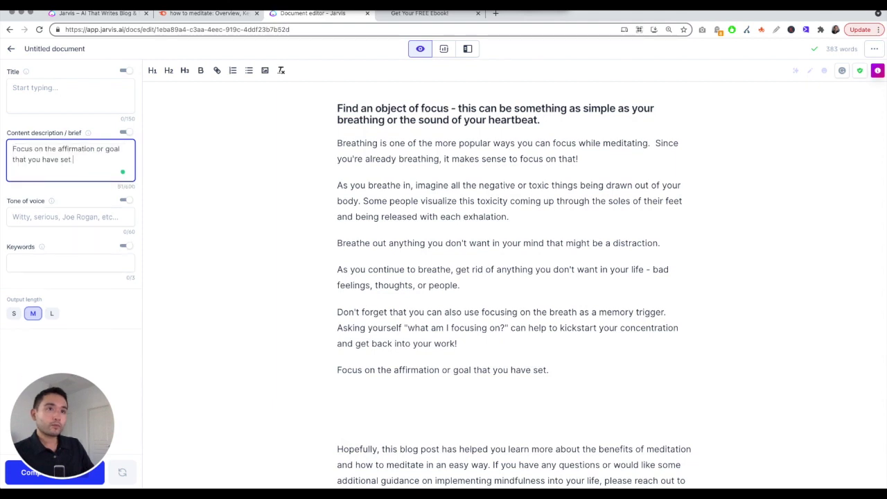
type("while medit")
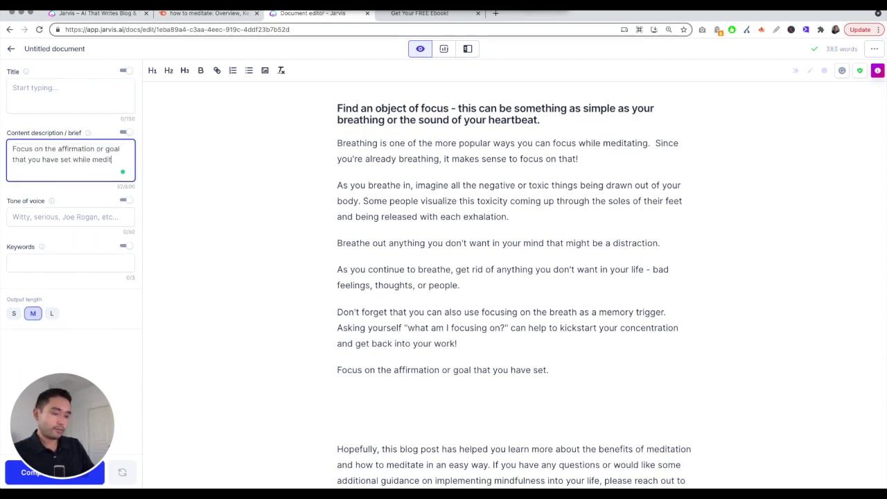
type("ating.")
left_click(493, 347)
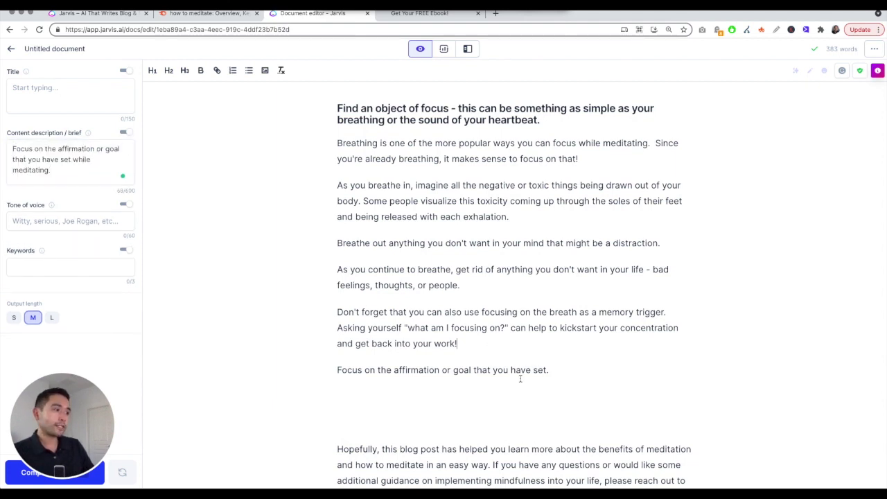
left_click(392, 409)
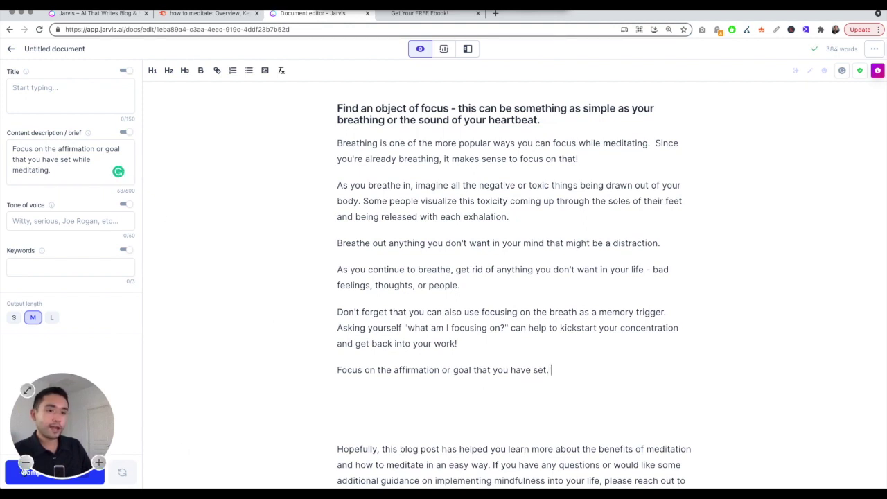
key("super+Return")
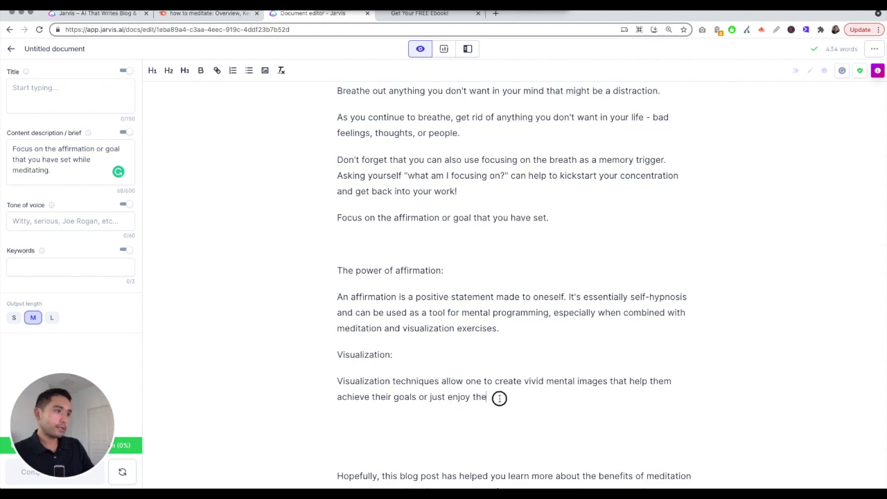
Step: Delete the generated 'The power of affirmation' heading and paragraphs, adding a line after 'work!'
left_click_drag(499, 396, 335, 298)
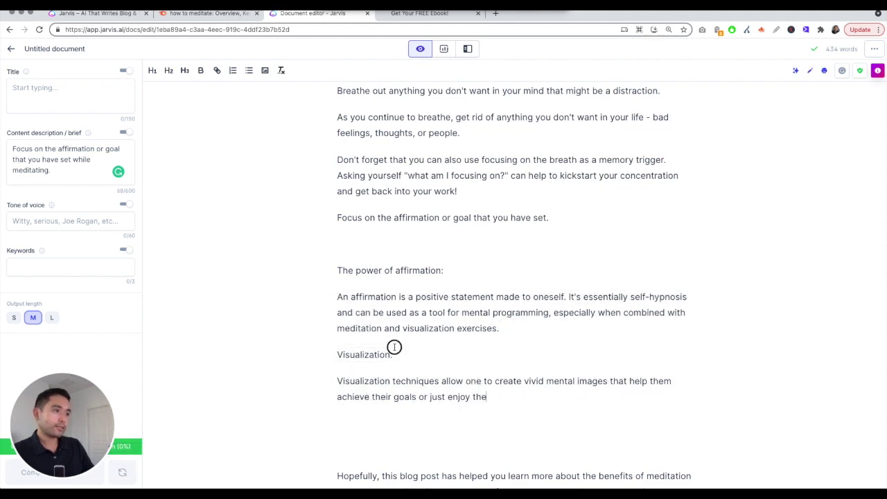
left_click(321, 273, "shift")
key("BackSpace")
key("BackSpace")
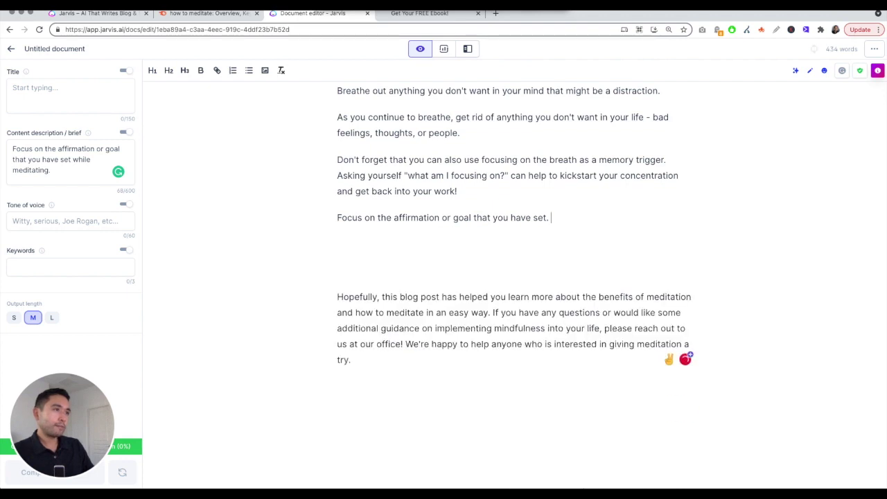
left_click(476, 190)
key("Return")
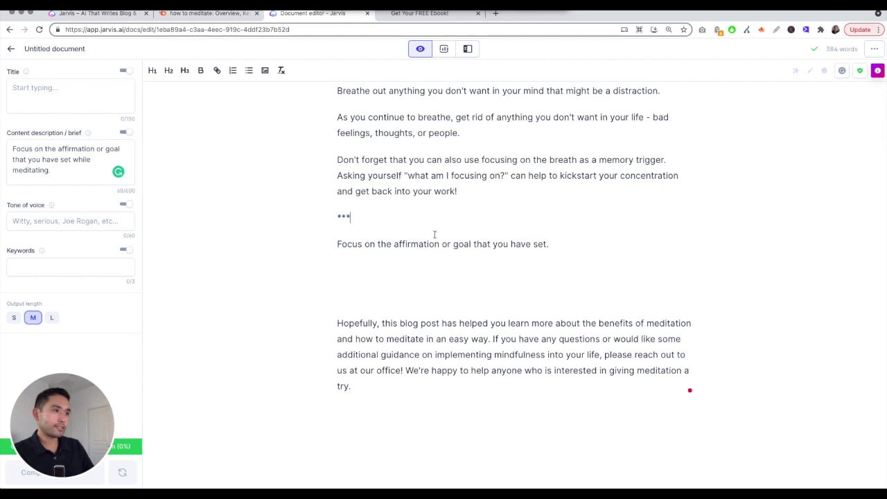
Step: Replace the Focus line's final period with 'while meditating in bed'
left_click(547, 244)
key("BackSpace")
type("while ")
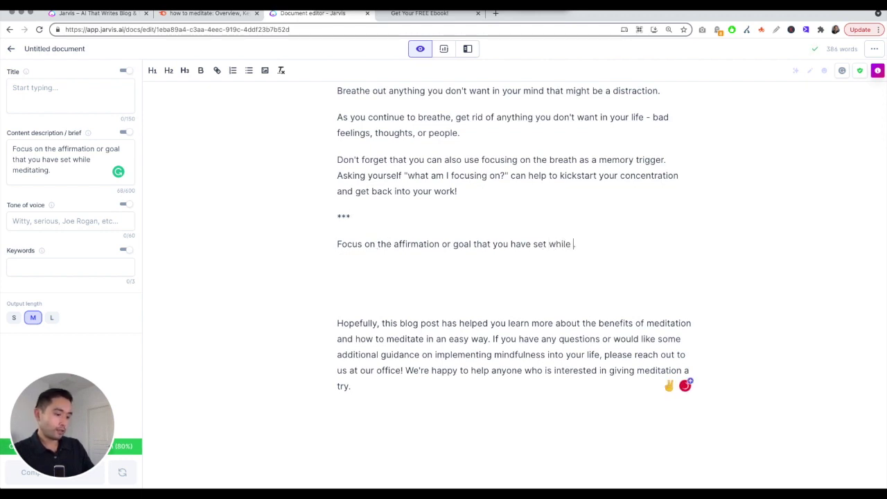
type("meditat")
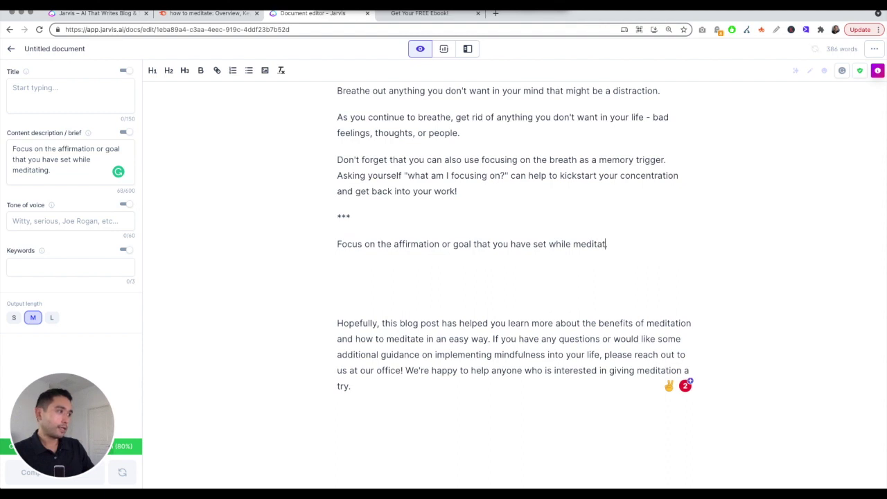
type("ing in bed.")
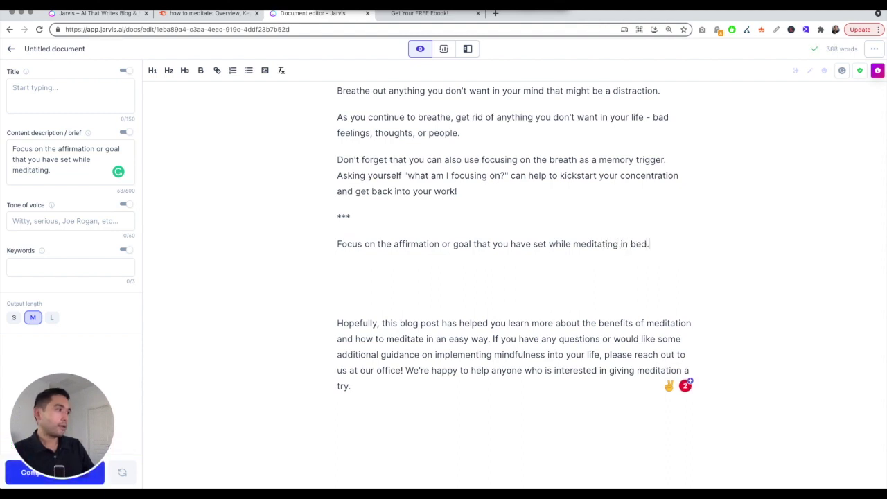
Step: Compose visualization paragraphs after the Focus line, then restore its ending to a period
left_click(15, 481)
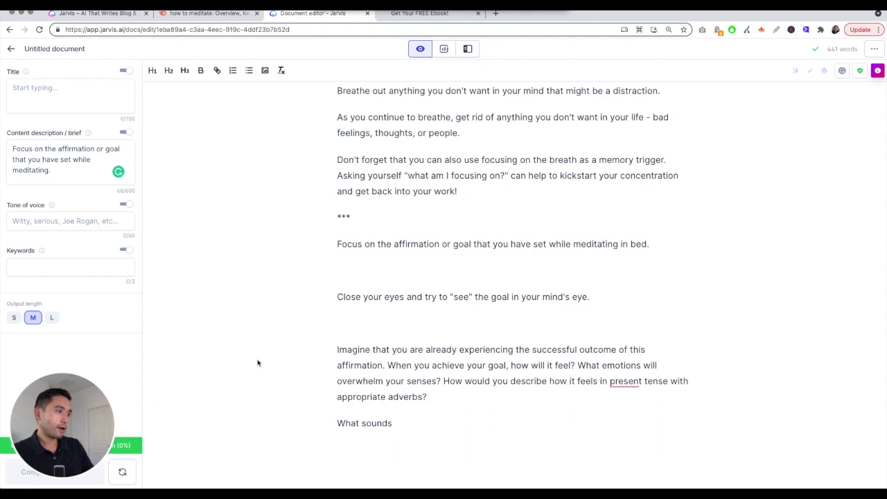
scroll(423, 343, "down", 1)
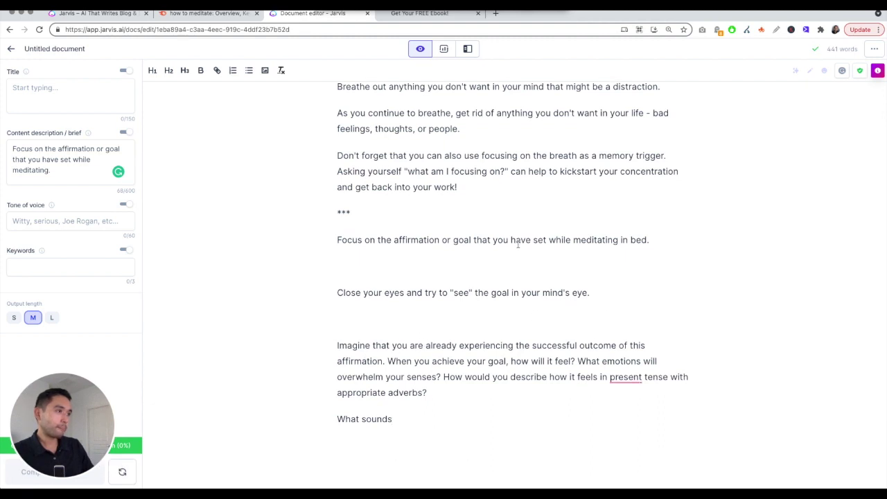
left_click_drag(657, 241, 321, 239)
type(".")
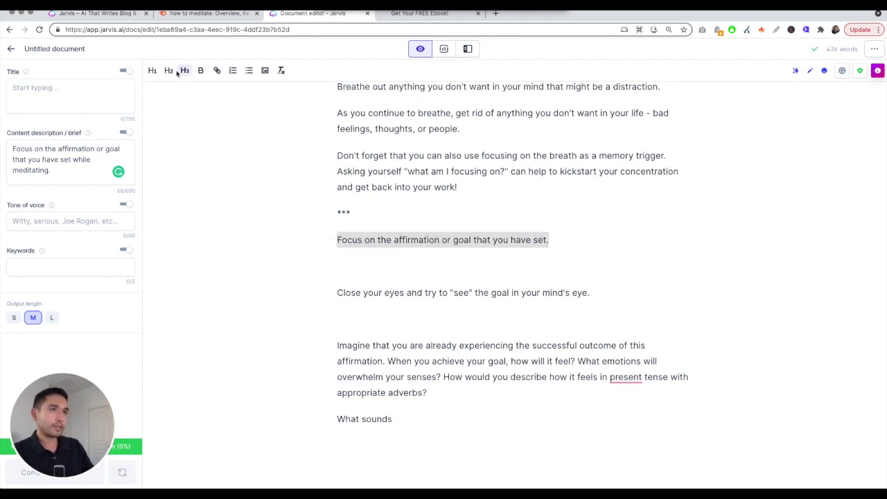
Step: Make the Focus line an H2 heading and delete both *** dividers
left_click(169, 70)
left_click(378, 223)
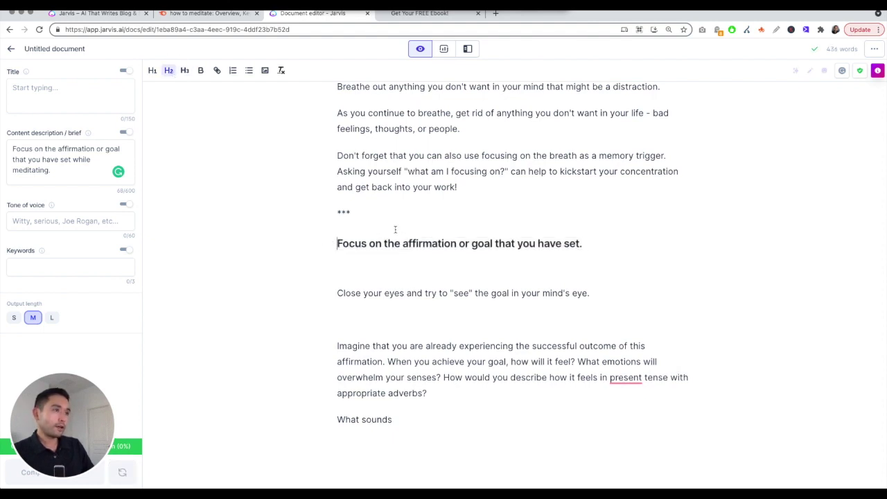
left_click(344, 212)
key("BackSpace")
key("BackSpace")
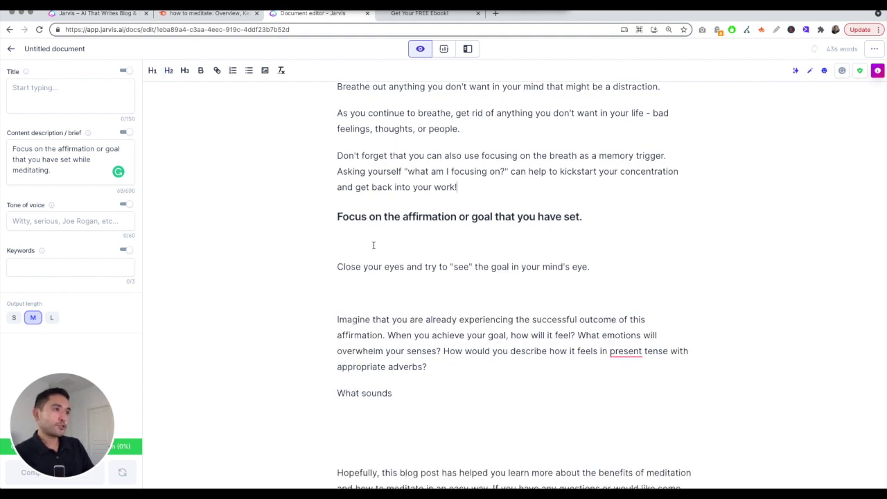
scroll(374, 246, "up", 5)
scroll(375, 247, "up", 2)
left_click(323, 146)
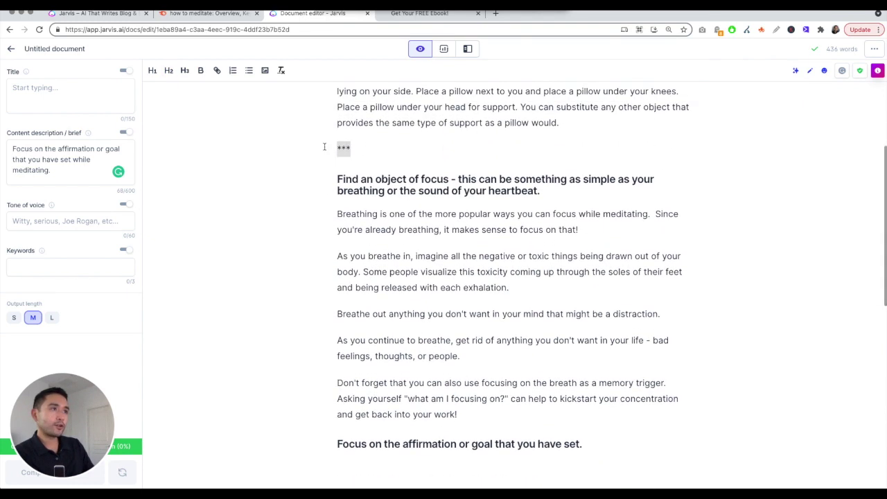
key("BackSpace")
key("BackSpace")
Step: Join the 'Close your eyes' and 'Imagine' paragraphs and accept the 'the present tense' fix
scroll(416, 194, "down", 5)
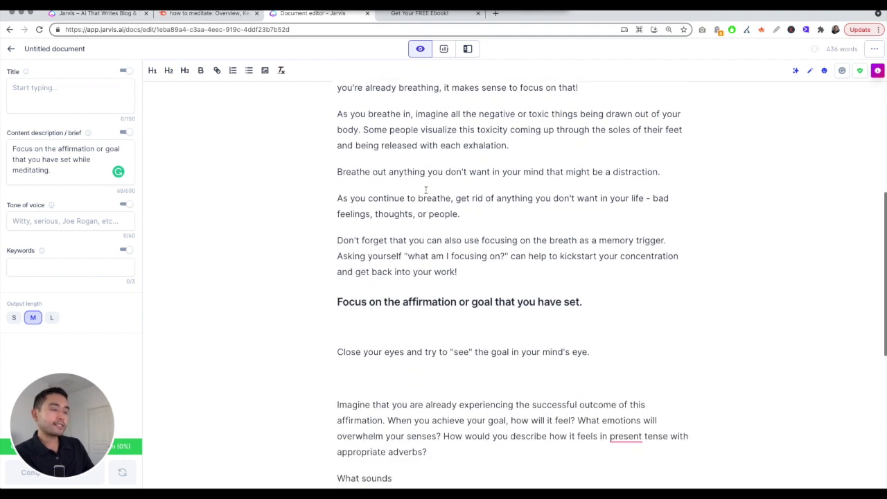
left_click(336, 271)
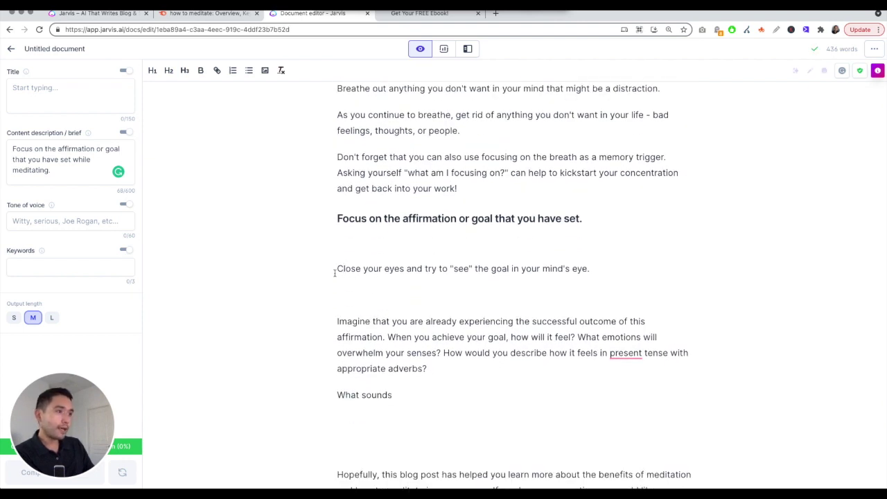
key("BackSpace")
left_click(335, 294)
key("BackSpace")
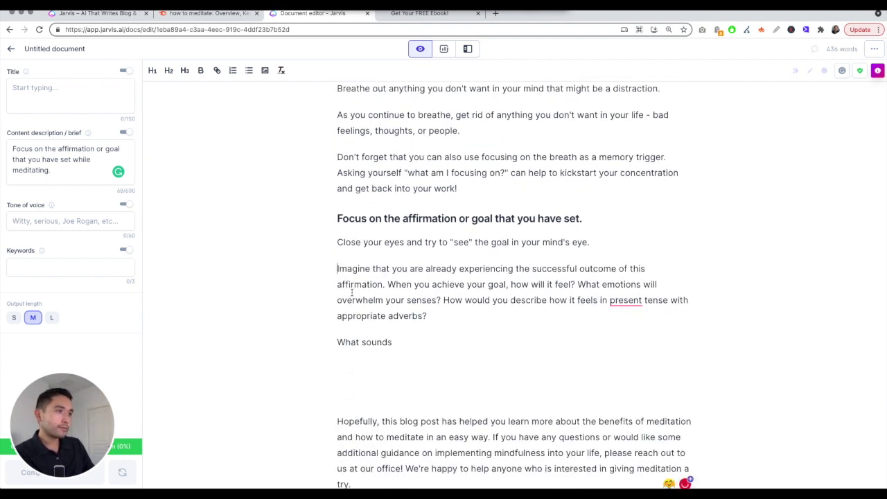
key("BackSpace")
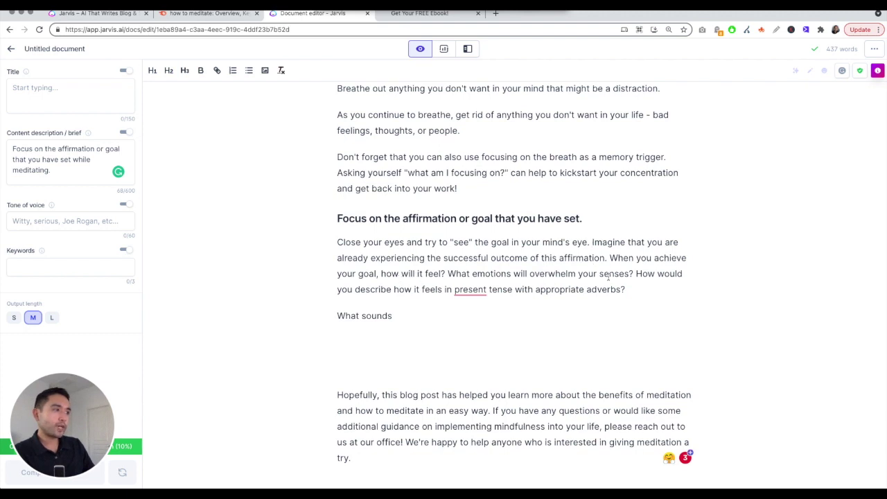
left_click(475, 291)
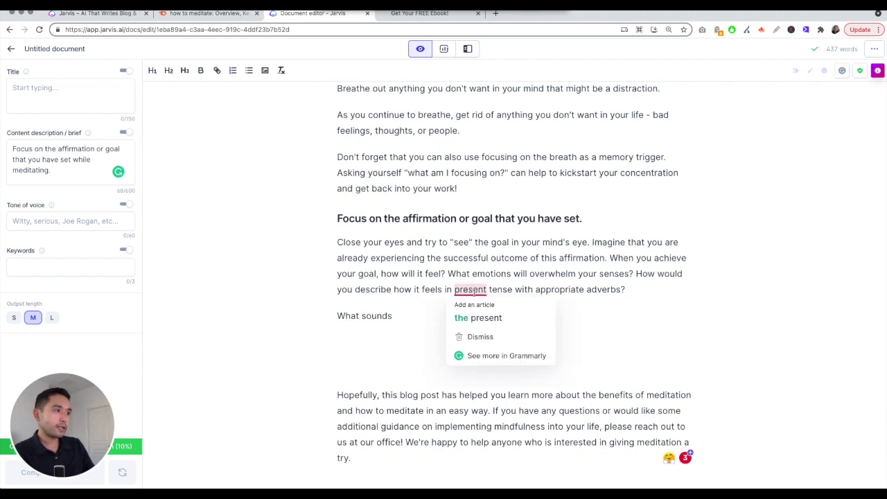
left_click(475, 316)
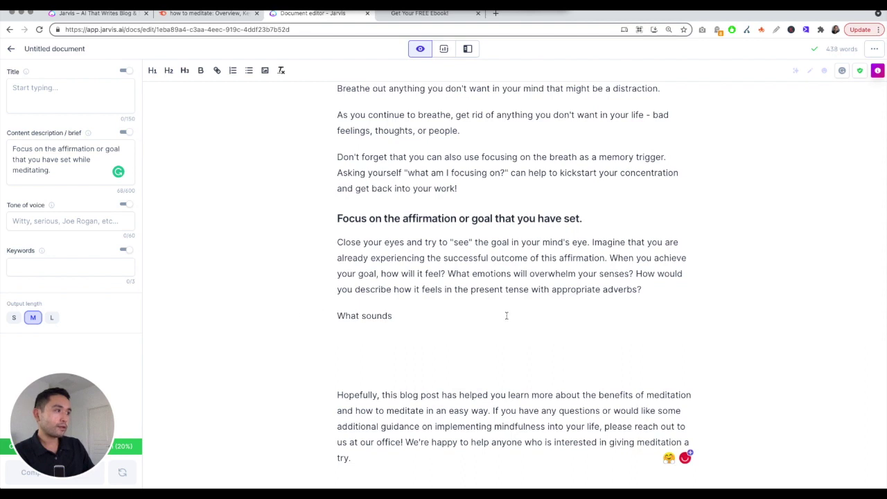
Step: Delete the stray 'What sounds' fragment after 'adverbs?'
left_click_drag(637, 273, 656, 291)
left_click(657, 292)
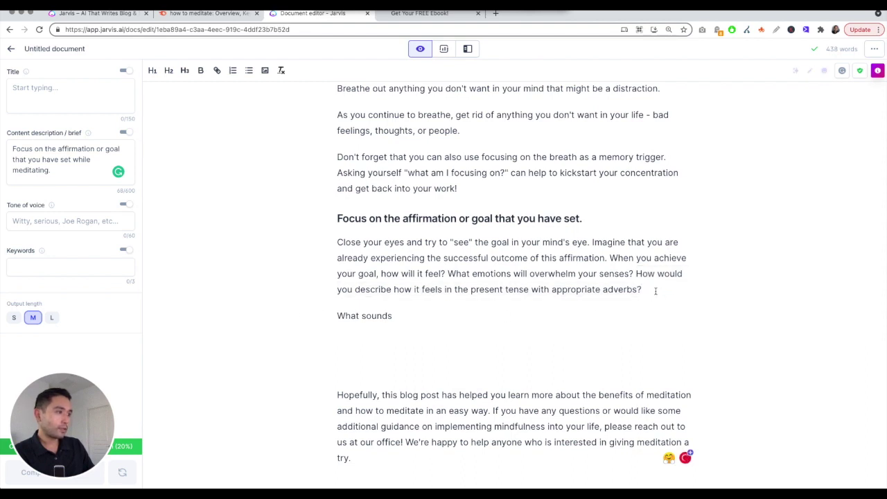
left_click(412, 316)
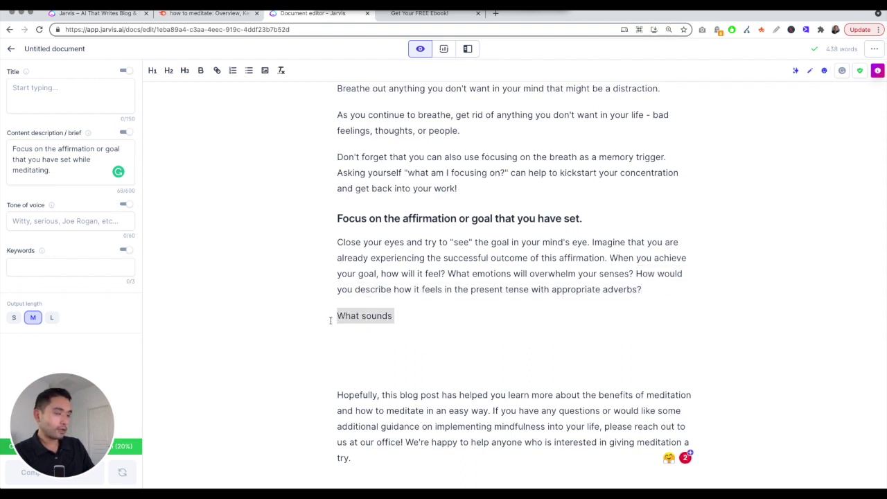
key("BackSpace")
key("BackSpace")
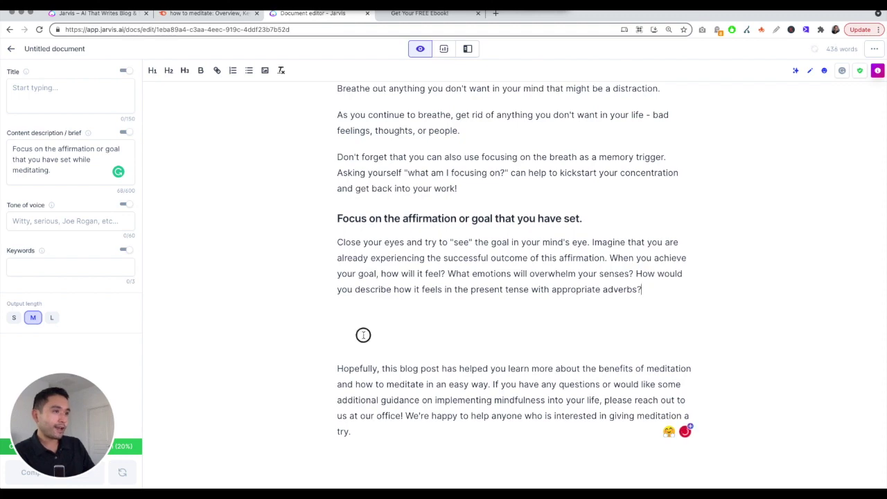
scroll(409, 338, "up", 2)
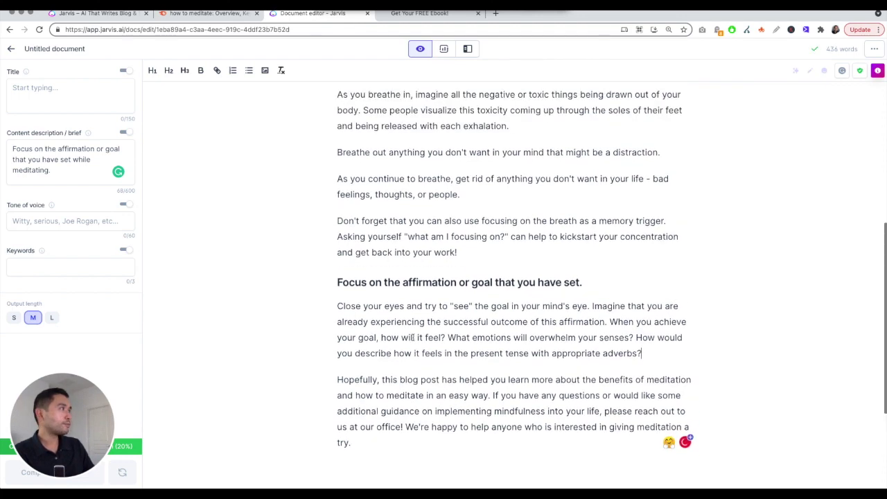
scroll(413, 338, "up", 2)
scroll(413, 338, "down", 2)
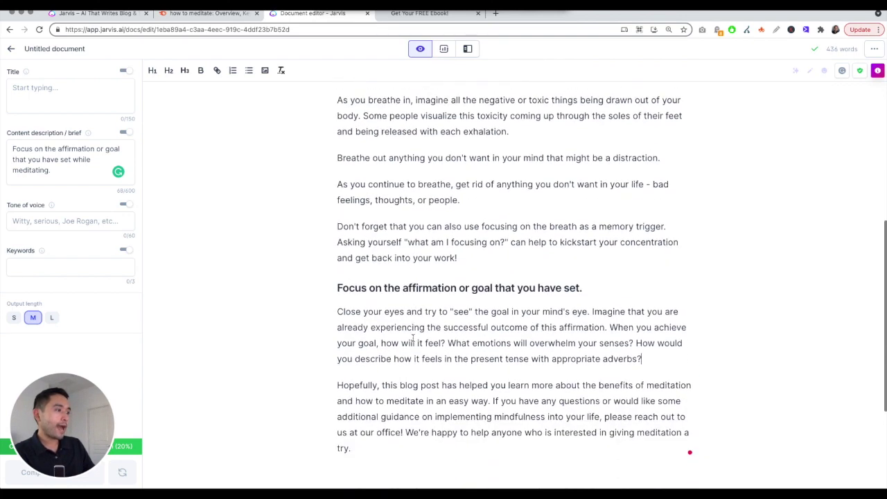
scroll(413, 337, "up", 6)
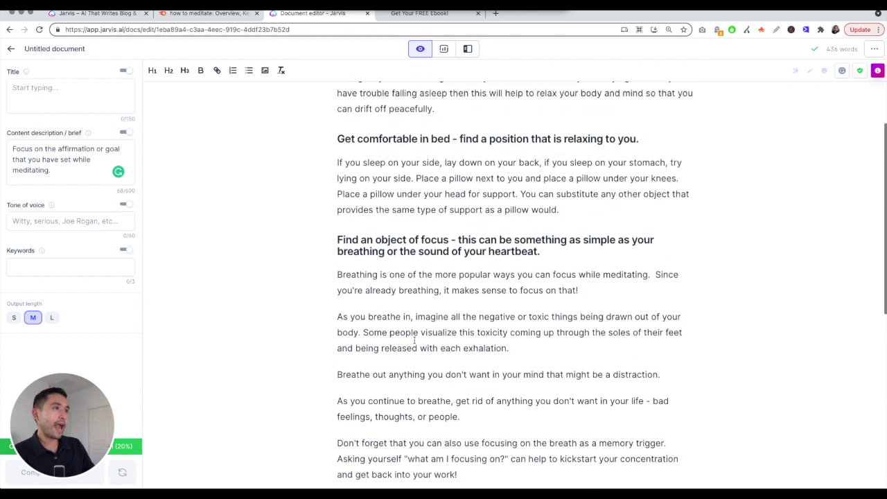
scroll(414, 339, "up", 4)
mouse_move(827, 49)
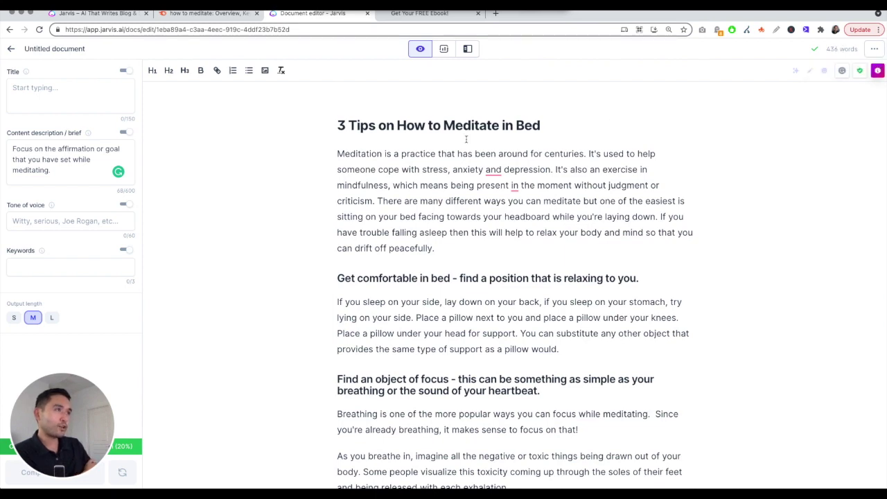
scroll(467, 139, "down", 1)
scroll(448, 142, "down", 7)
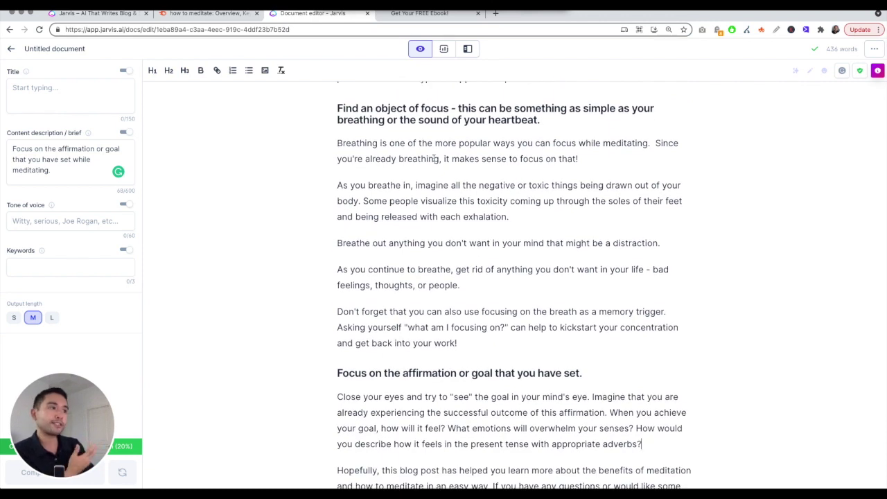
left_click(234, 20)
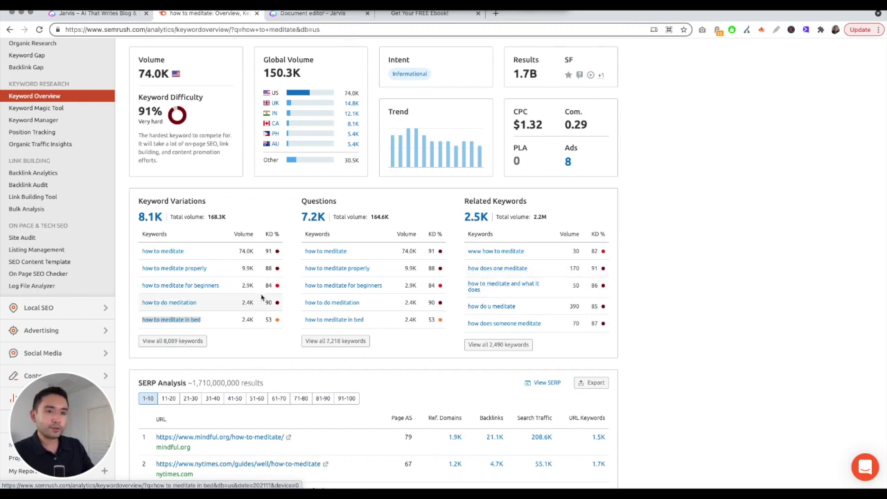
Step: Copy 'how to meditate properly' from Semrush's Keyword Variations and return to the Jarvis draft
left_click(184, 271)
right_click(183, 271)
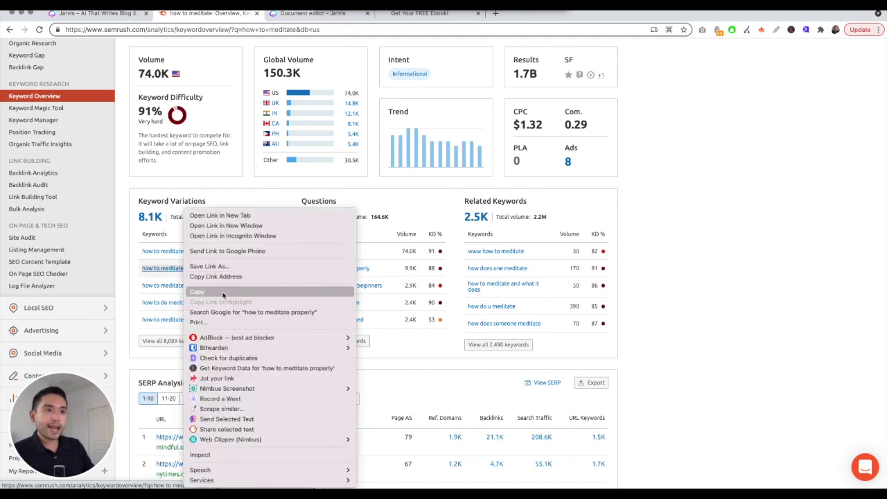
left_click(221, 287)
left_click(300, 15)
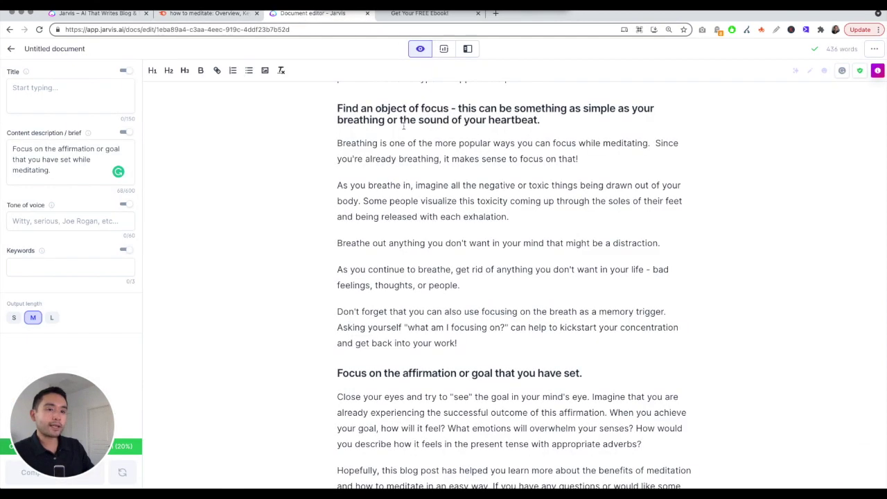
left_click(404, 171)
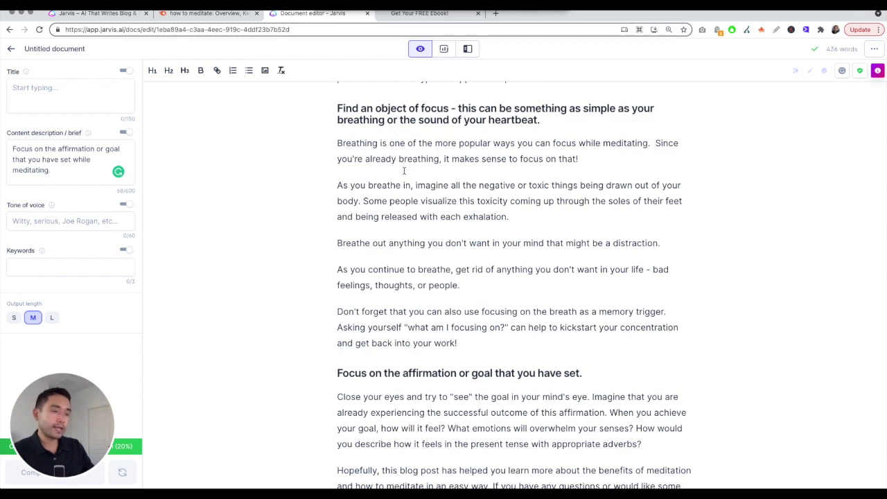
left_click(603, 159)
key("ctrl+v")
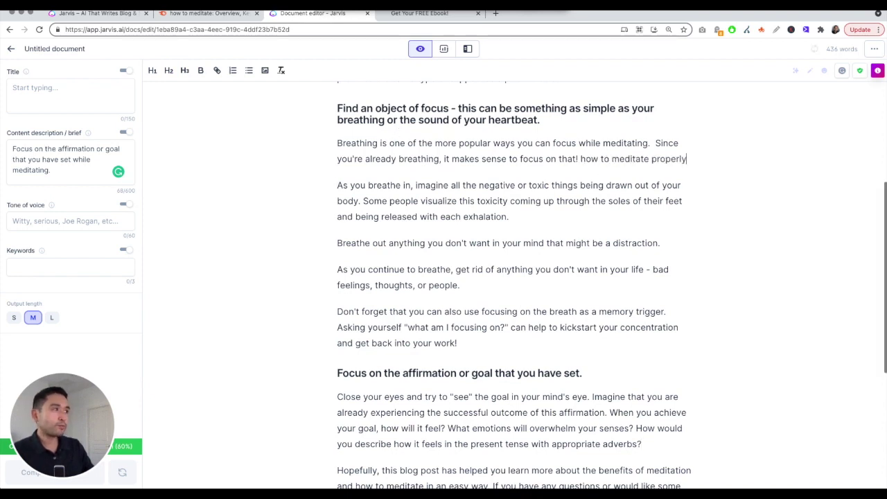
left_click_drag(581, 159, 687, 160)
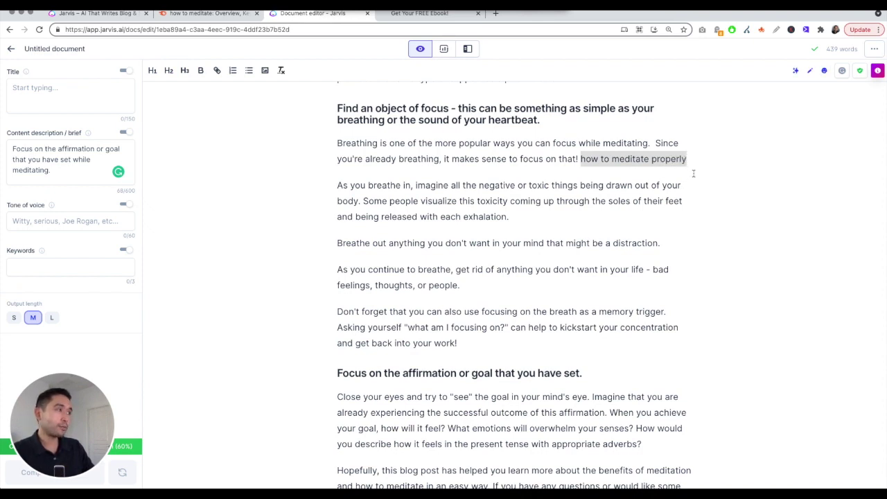
key("BackSpace")
scroll(460, 167, "up", 5)
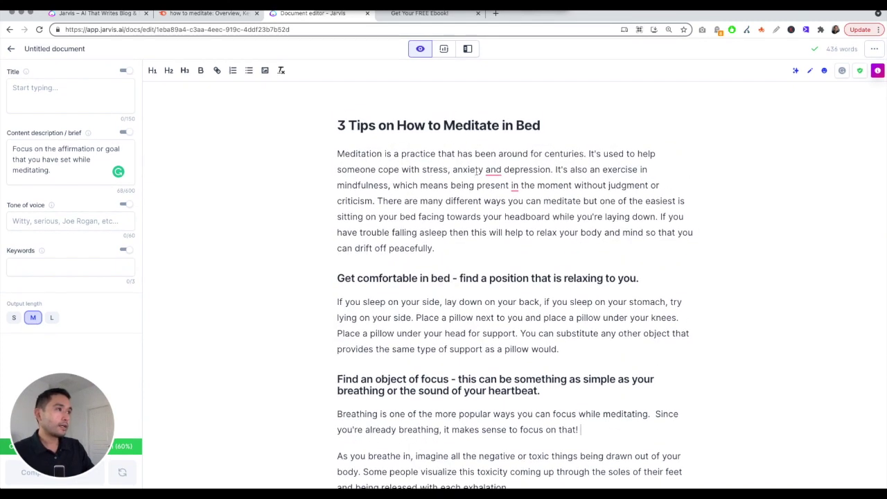
Step: Add 'So if you what to learn how to meditate properly, keep reading!' below the intro, bolding the keyword
left_click(492, 242)
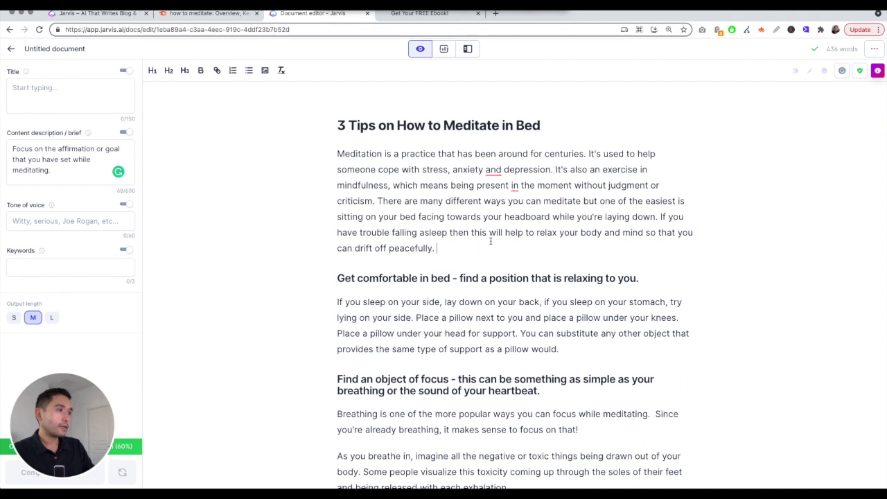
key("Return")
type("So if you")
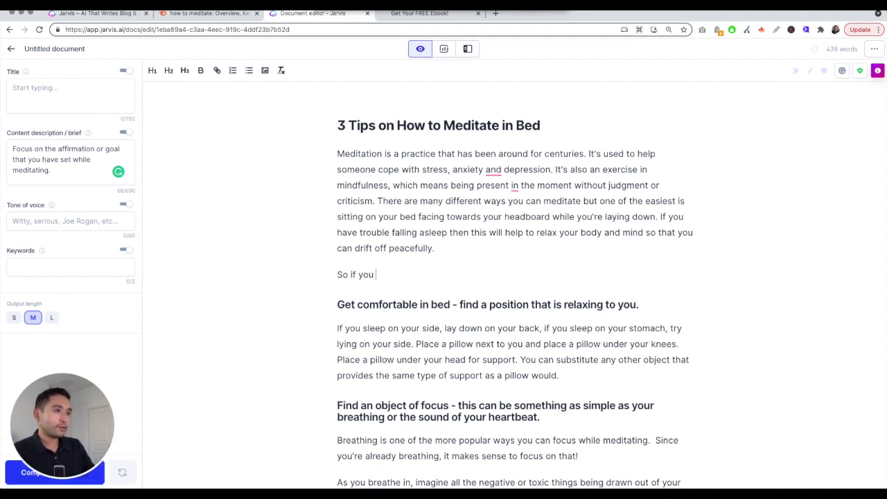
key("ctrl+v")
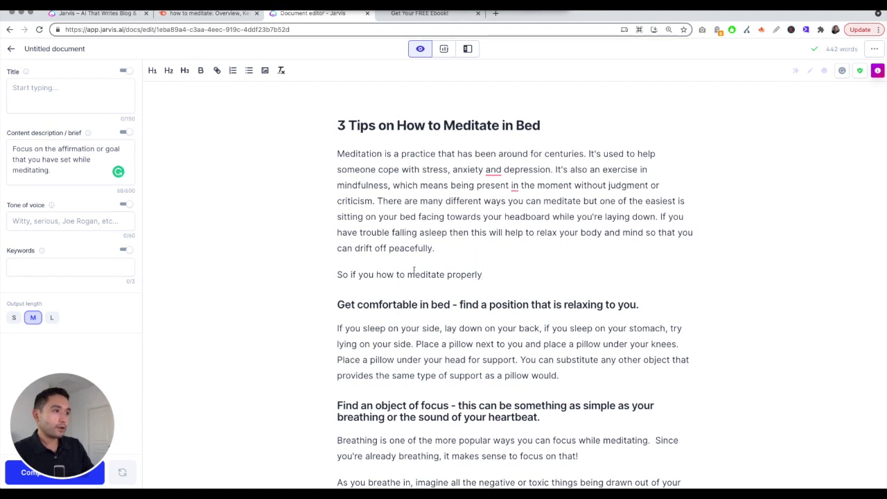
type("what to learn")
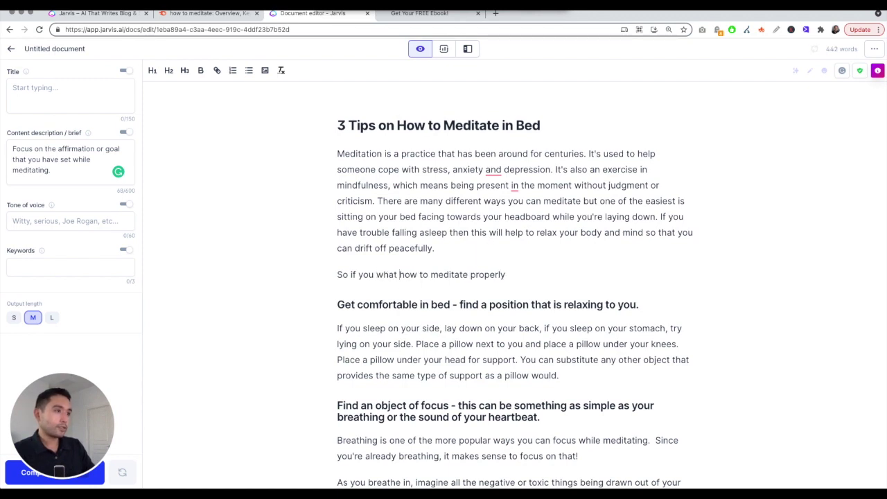
type(" how to meditate properly")
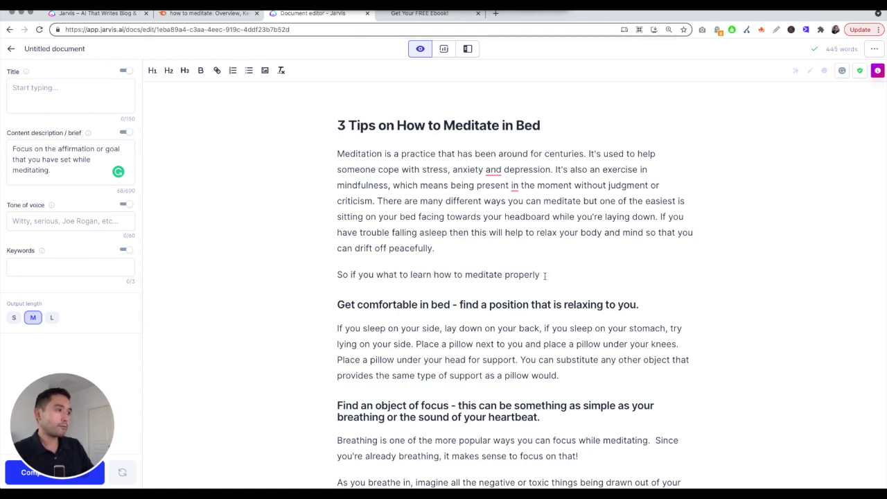
type(", keep")
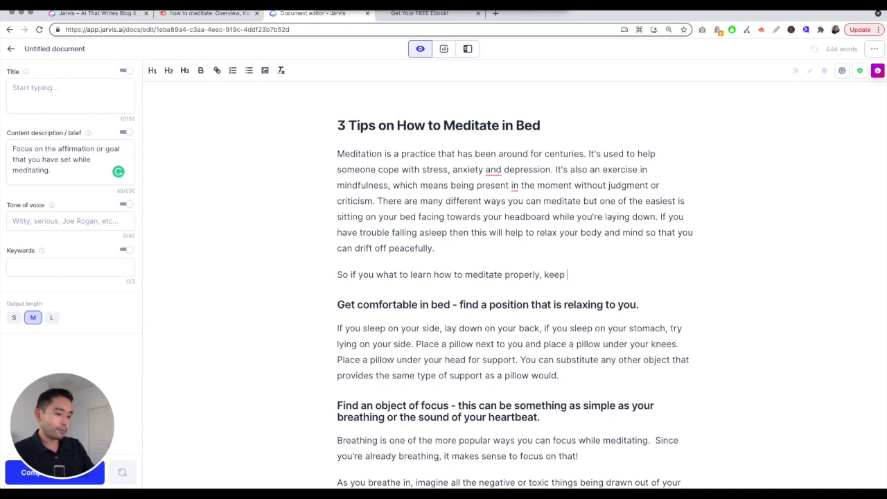
type(" reading!")
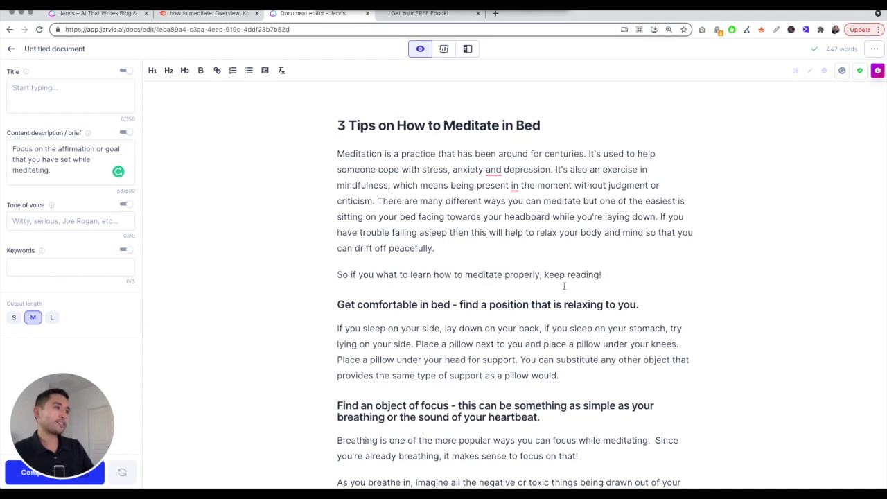
left_click_drag(433, 274, 539, 275)
left_click(200, 70)
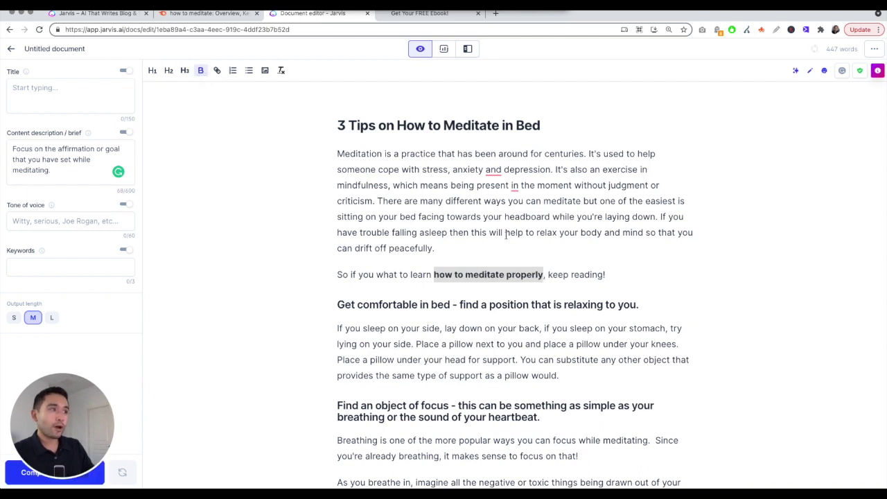
left_click(433, 229)
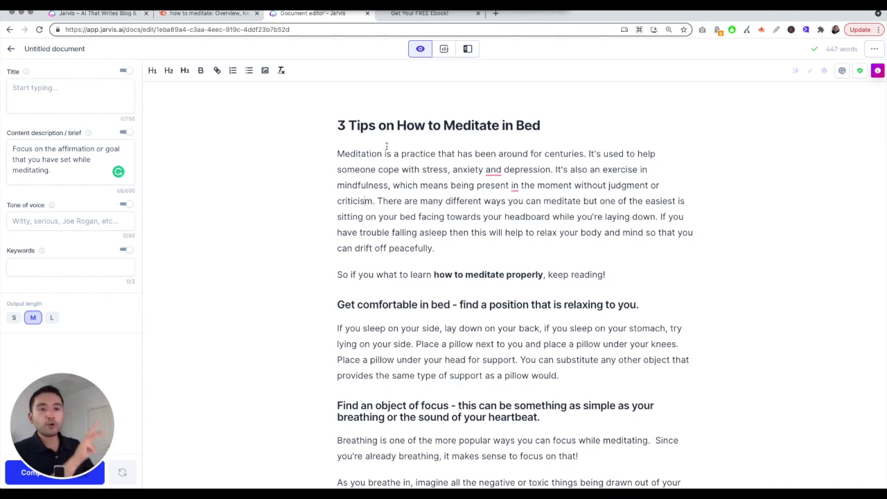
scroll(458, 245, "down", 4)
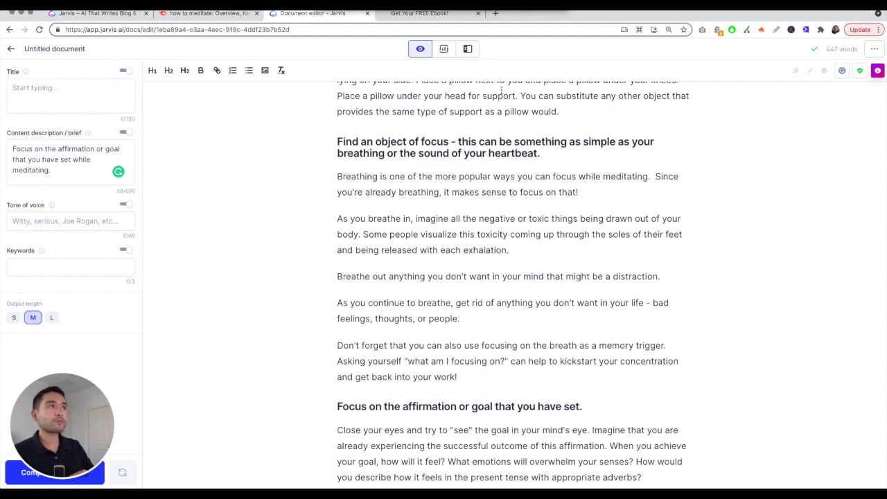
Step: Show the 'Secrets To Writing Persuasive Copy That Converts Like Magic!' free-ebook landing page
left_click(442, 15)
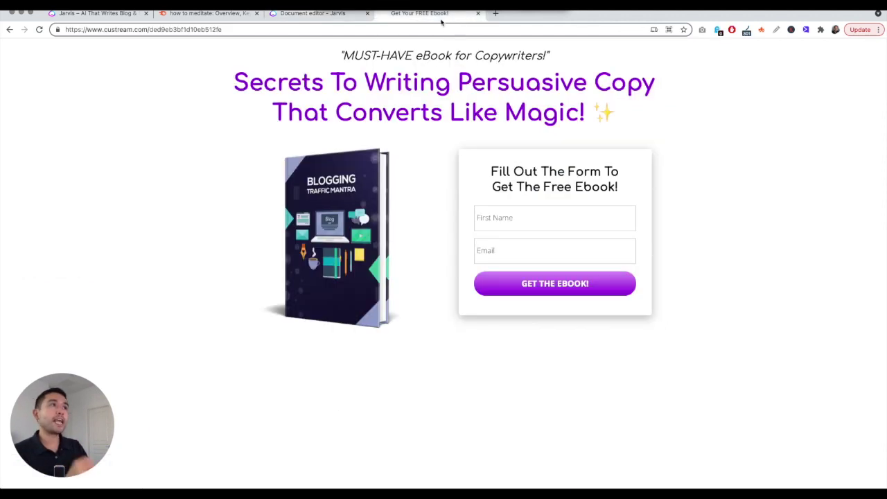